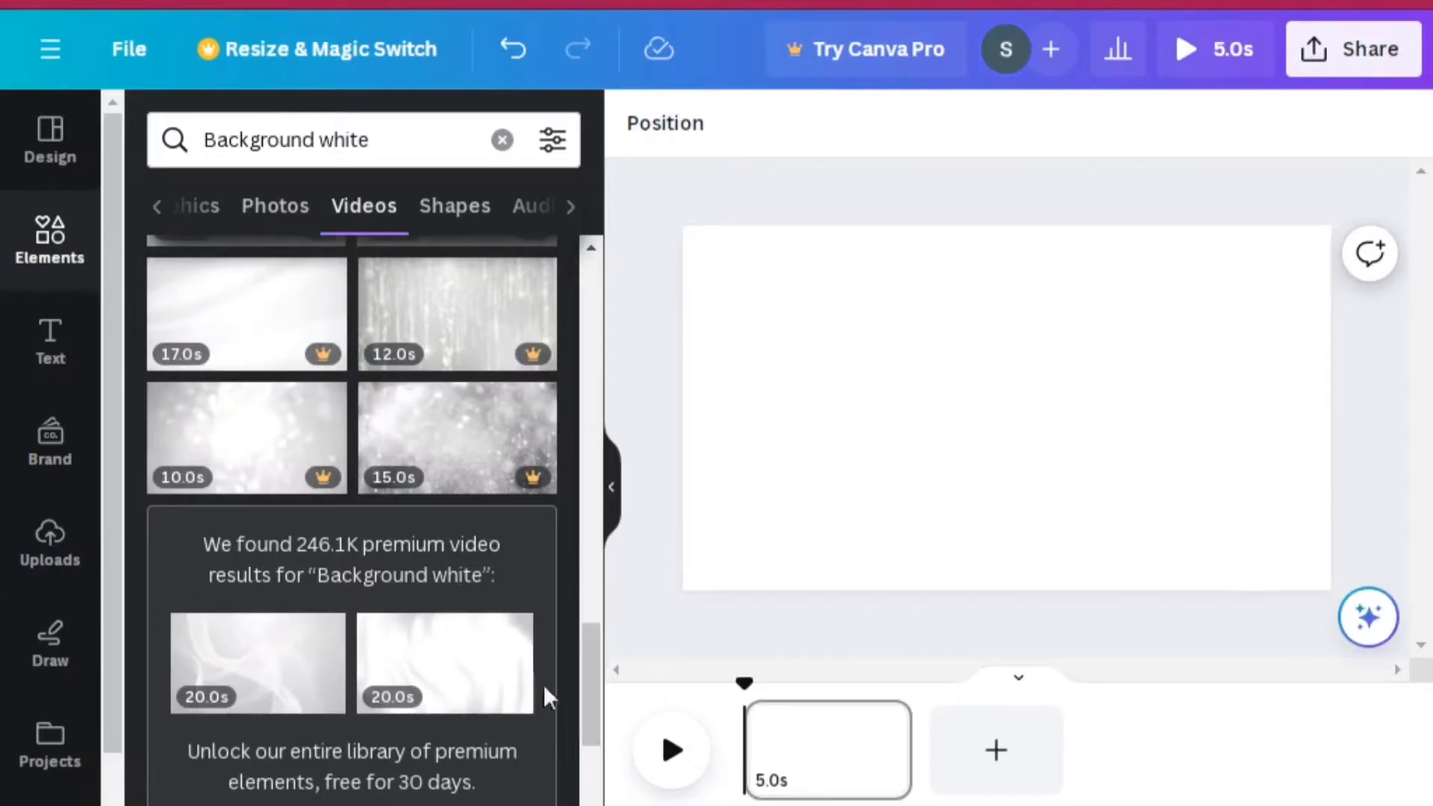
Add the 20-second white silk video from the premium results to the page and set it as the background.
{"action": "left_click", "coordinate": [491, 676]}
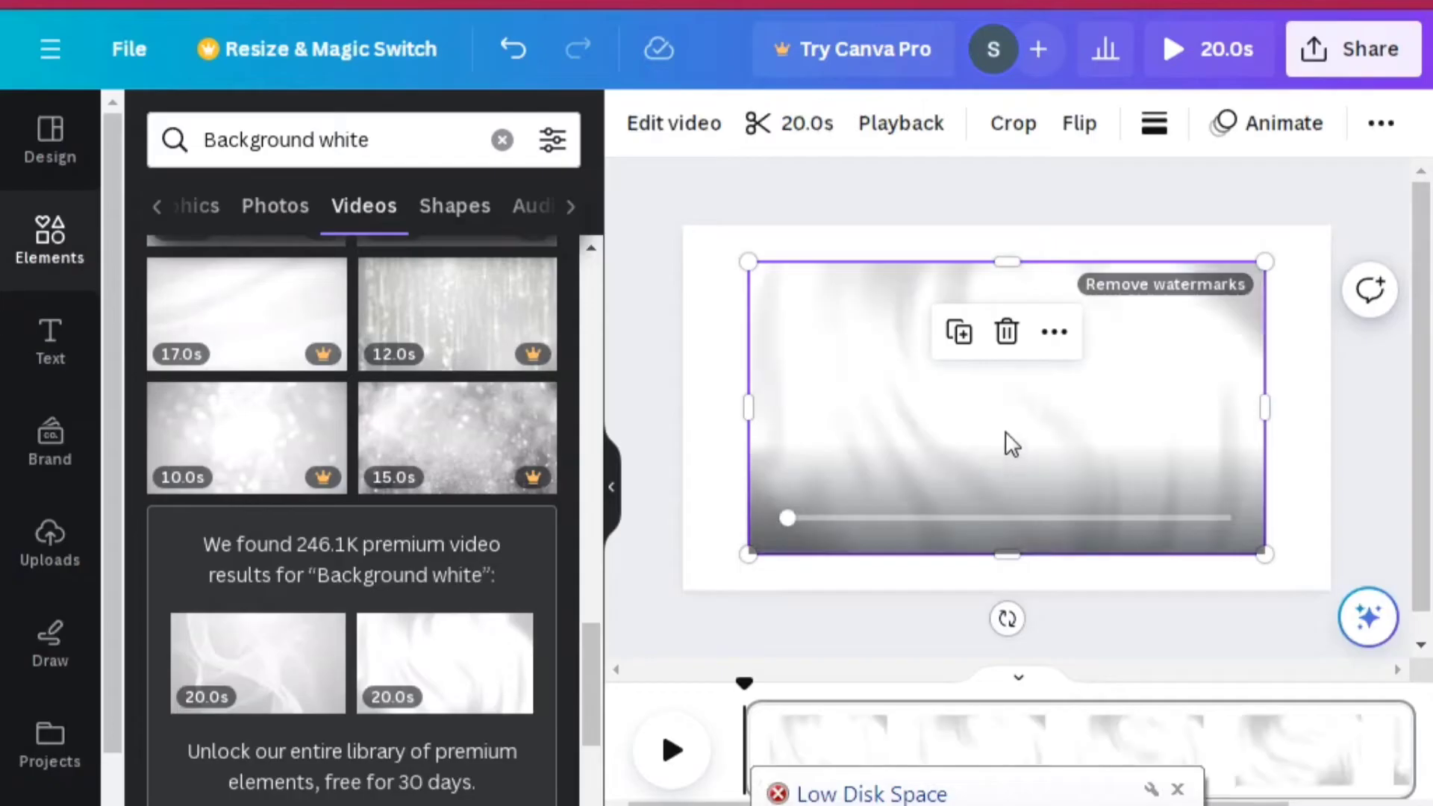
{"action": "left_click", "coordinate": [1013, 446]}
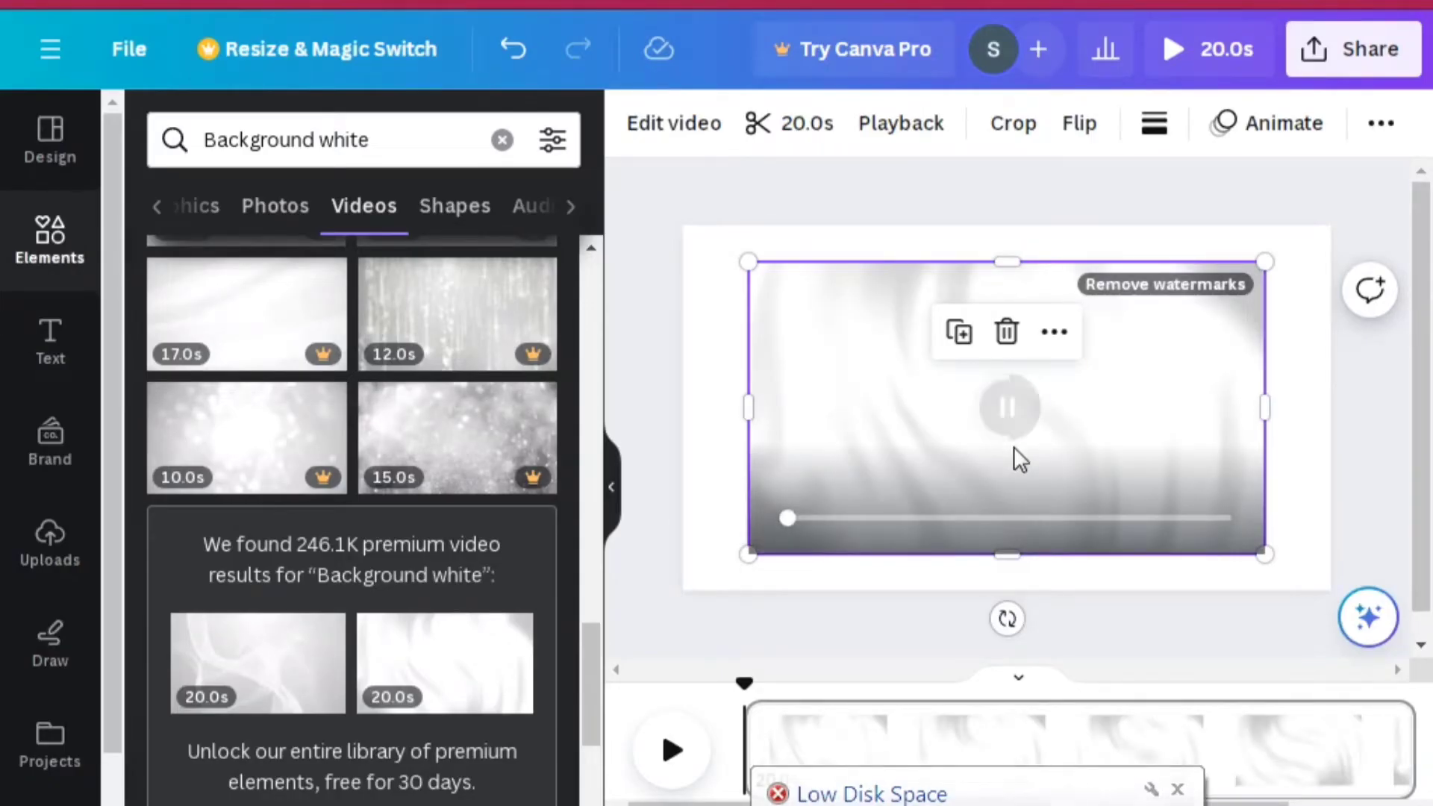
{"action": "left_click", "coordinate": [1177, 789]}
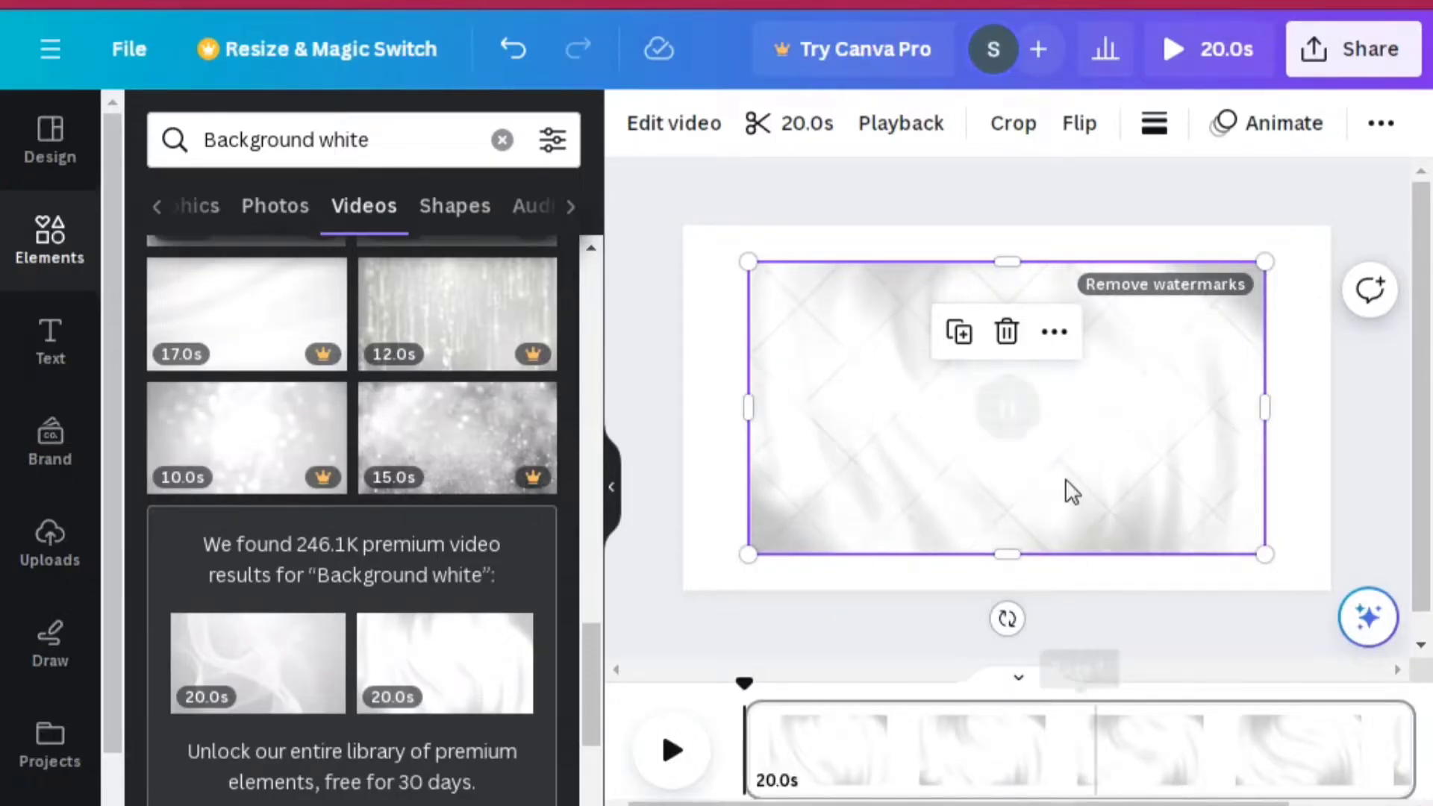
{"action": "right_click", "coordinate": [1066, 452]}
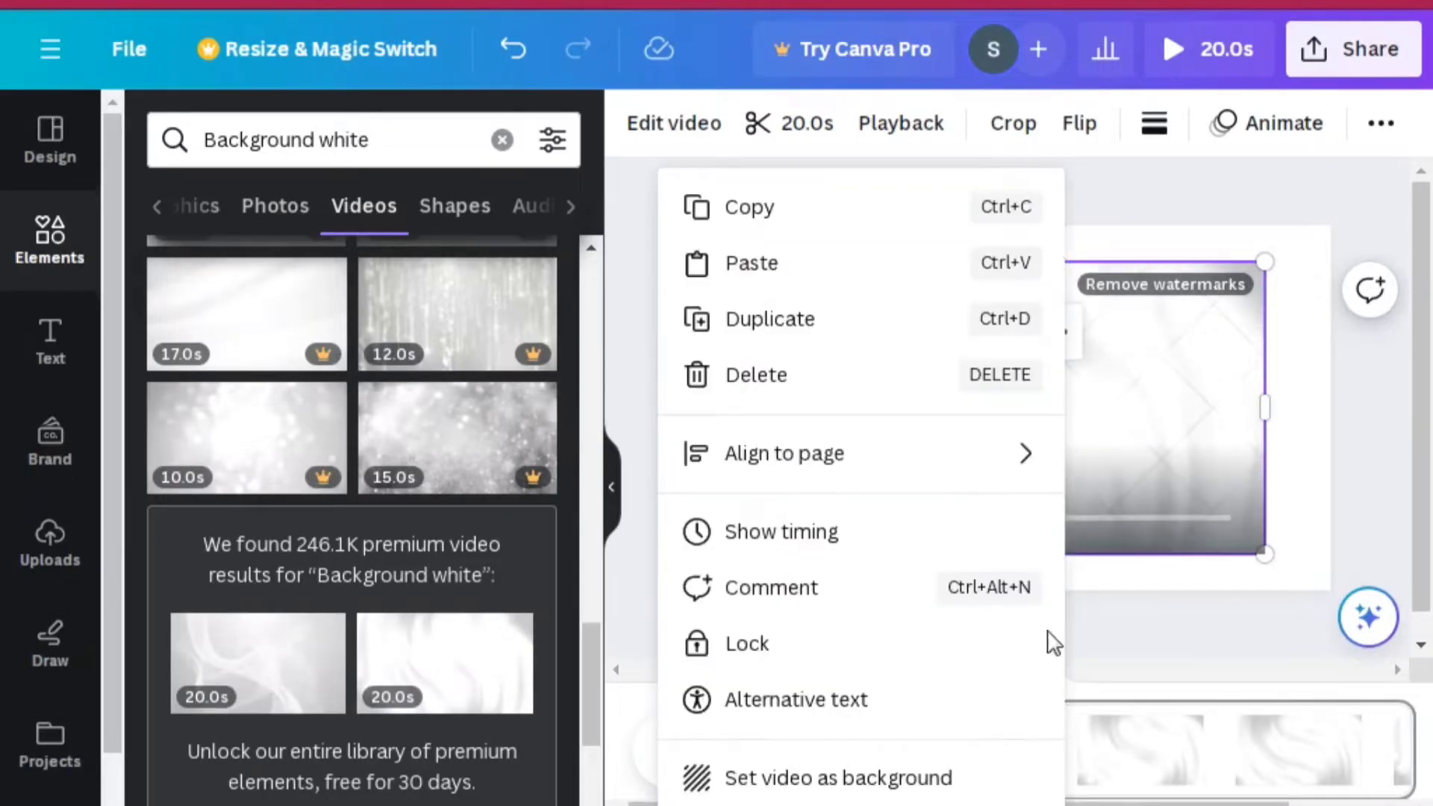
{"action": "left_click", "coordinate": [849, 784]}
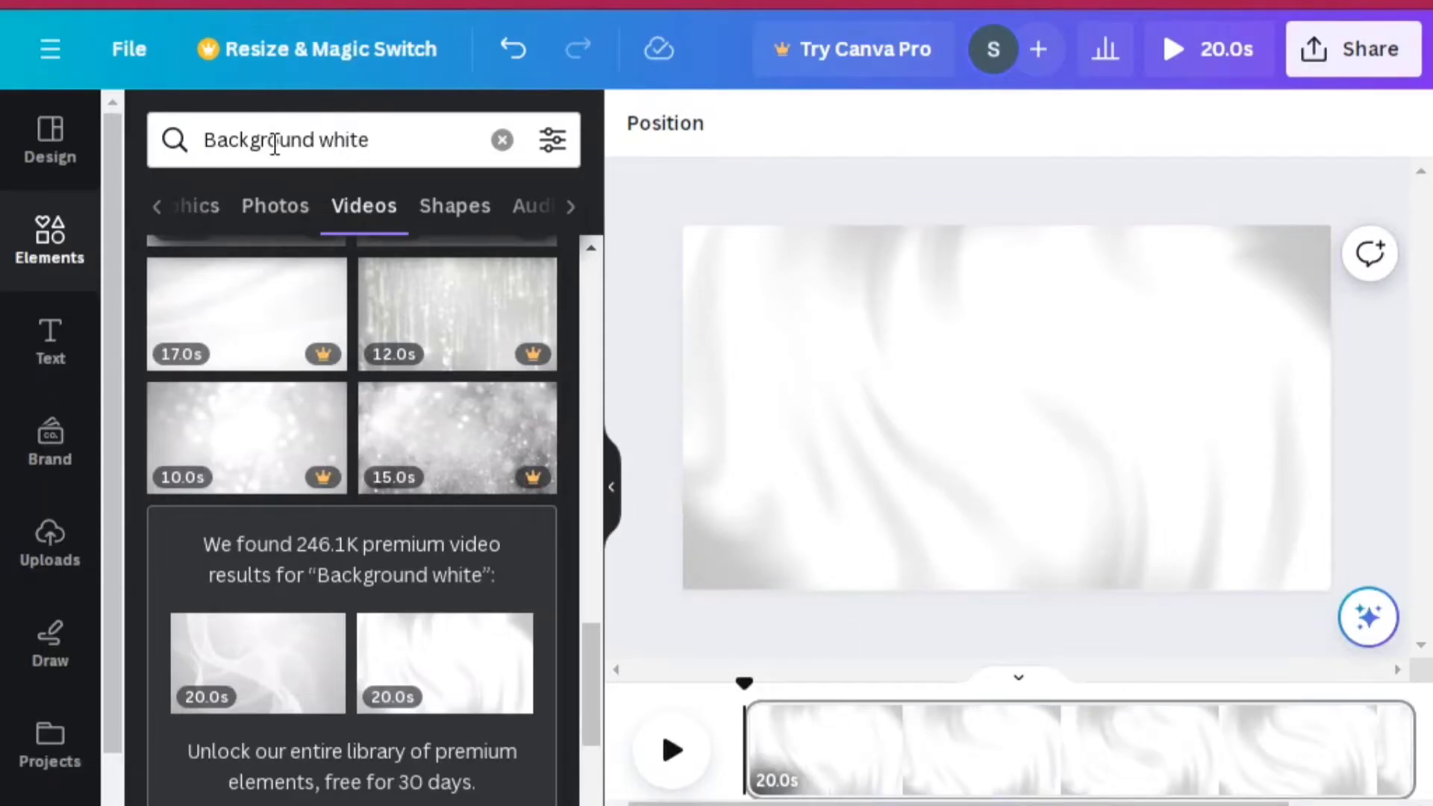
Search the elements for red background graphics and narrow the results to "Red border".
{"action": "left_click", "coordinate": [250, 141]}
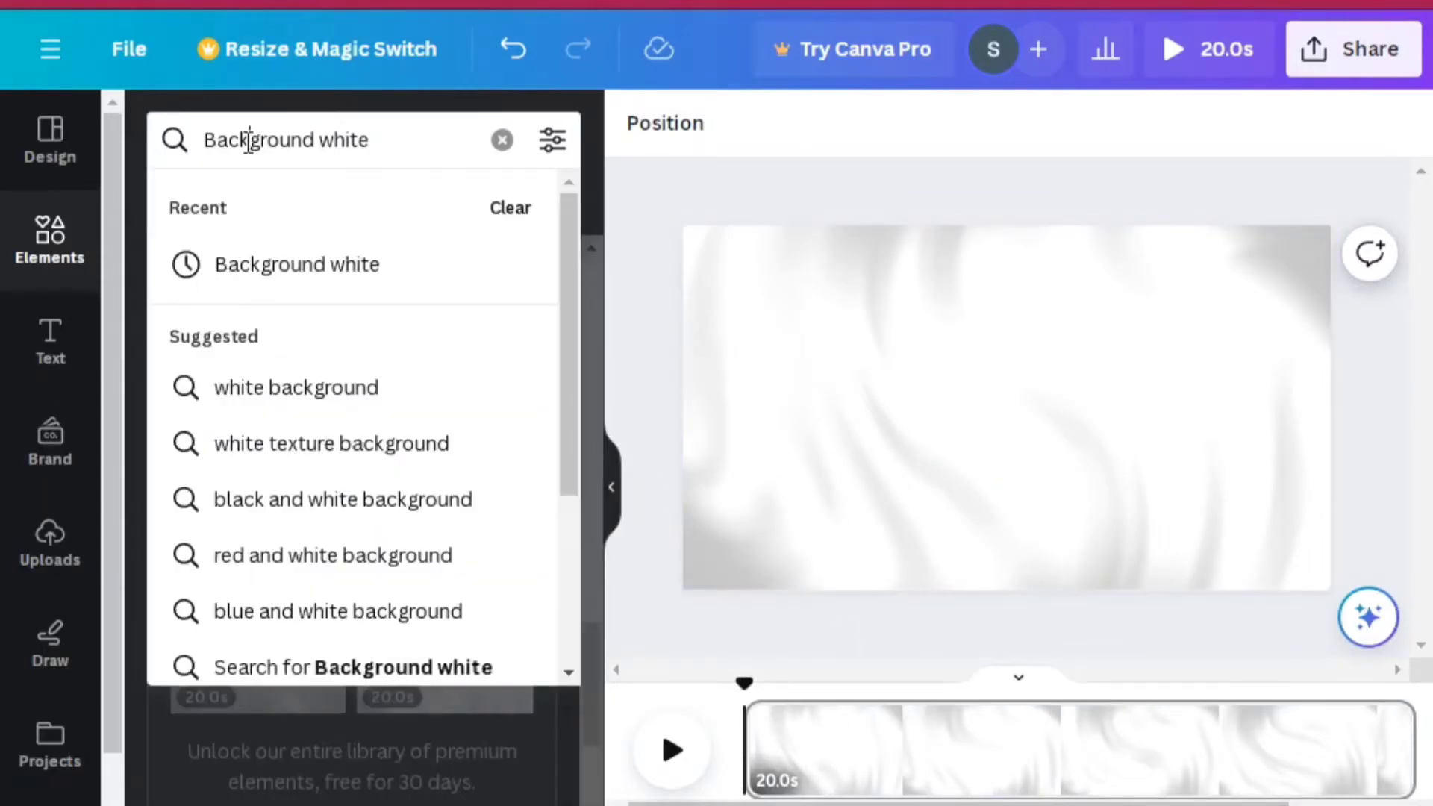
{"action": "key", "text": "BackSpace"}
{"action": "key", "text": "BackSpace"}
{"action": "key", "text": "BackSpace"}
{"action": "key", "text": "BackSpace"}
{"action": "type", "text": "re"}
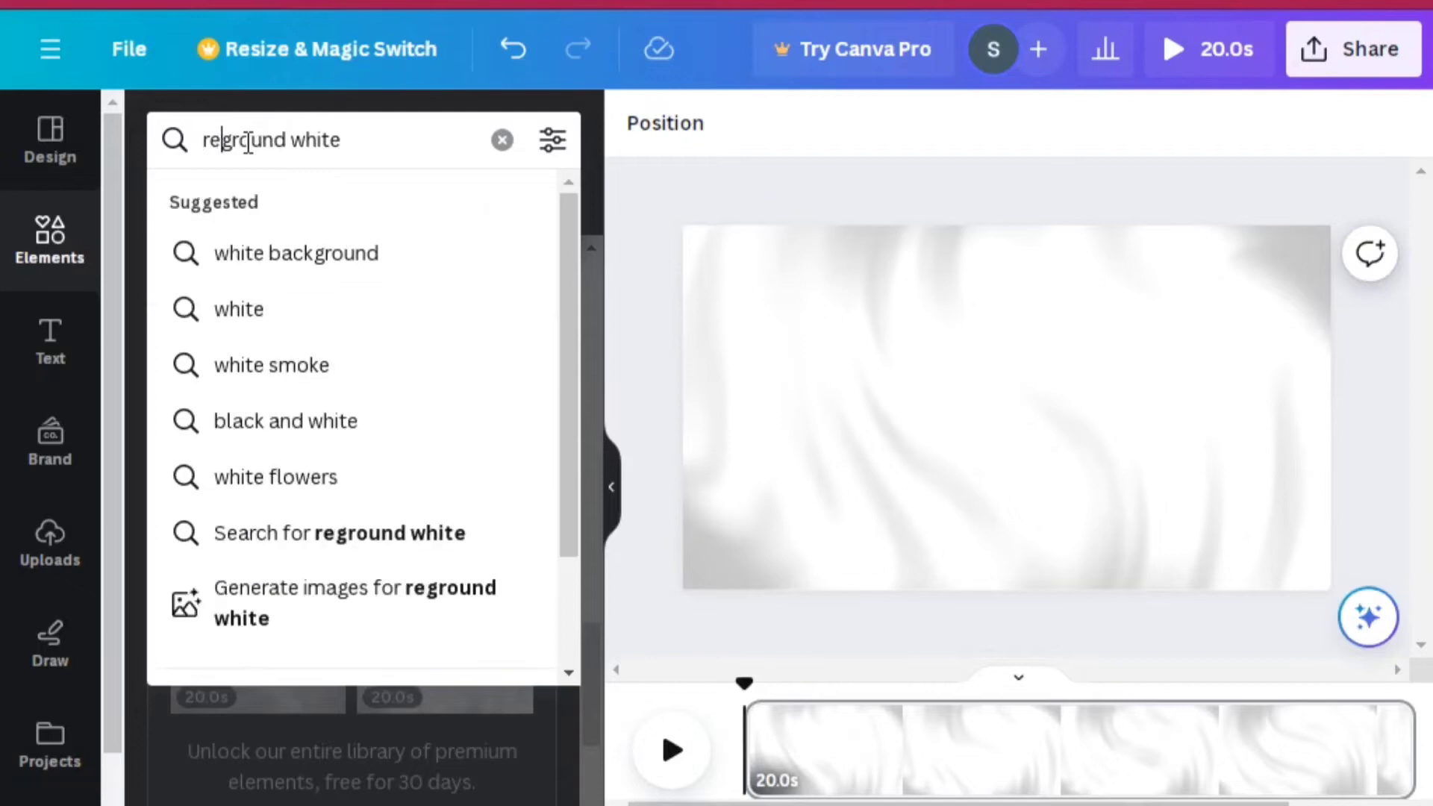
{"action": "type", "text": "d"}
{"action": "key", "text": "Return"}
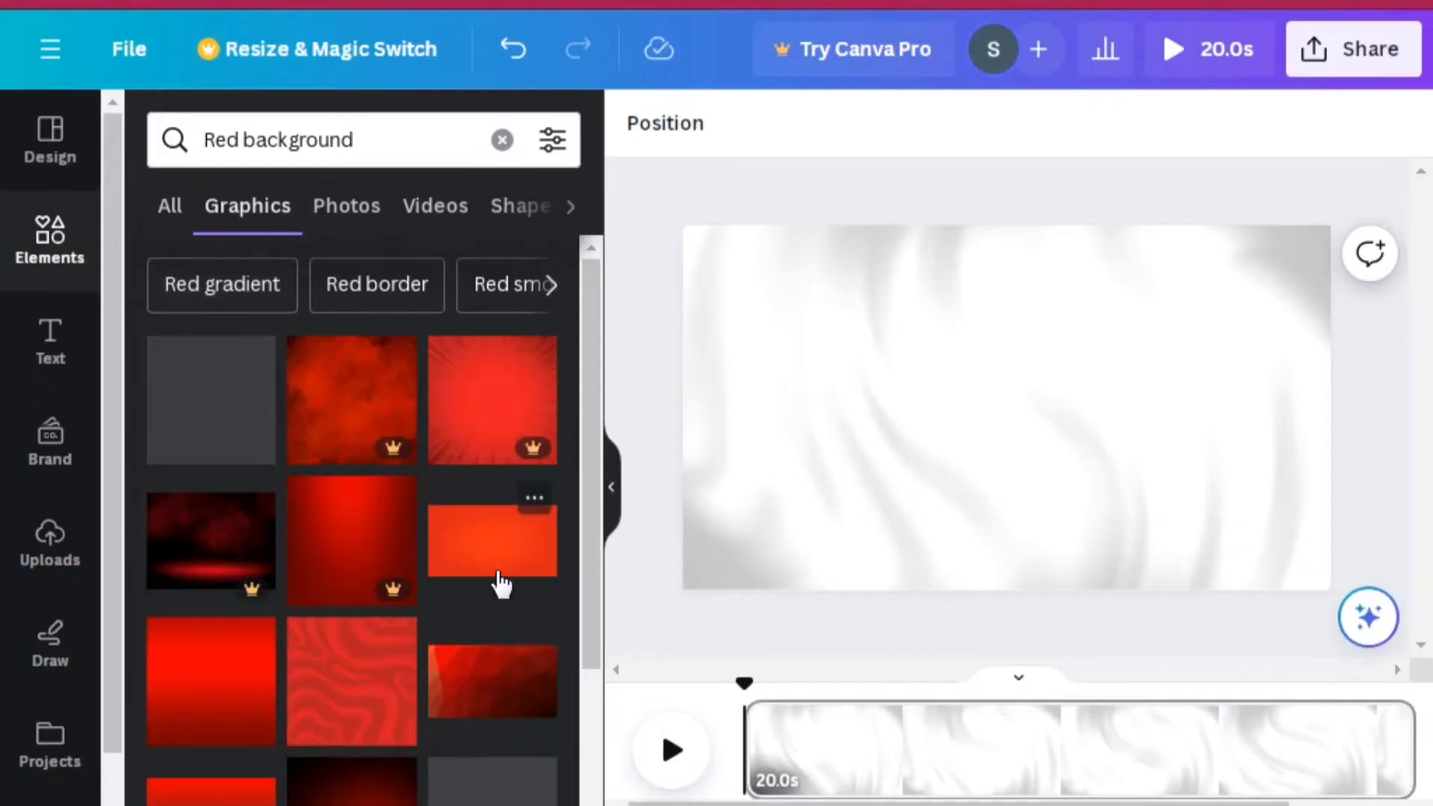
{"action": "left_click", "coordinate": [411, 287]}
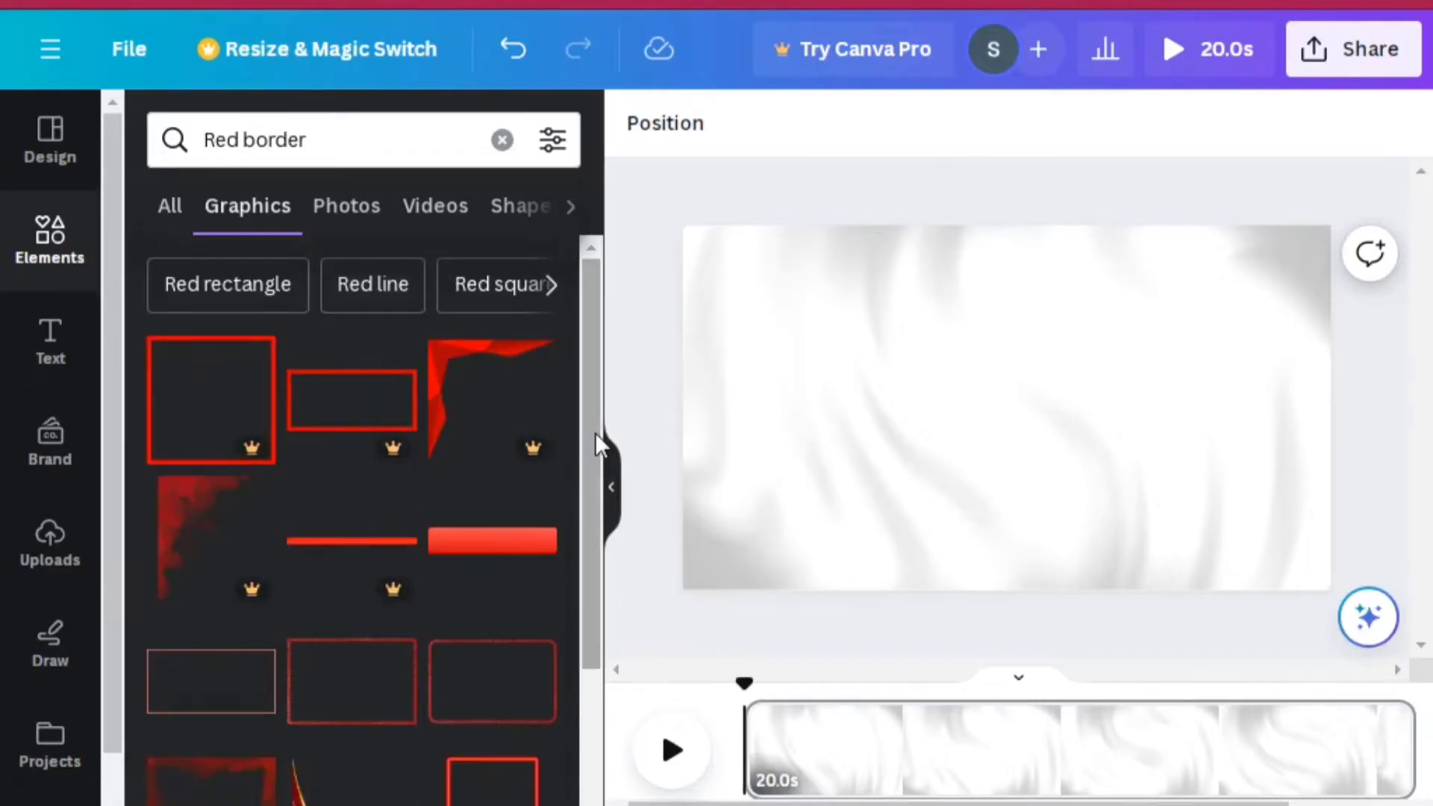
Add the red wavy corner graphic with the white stripe and delete the wavy red frame around the page.
{"action": "left_click_drag", "start_coordinate": [594, 432], "coordinate": [585, 645]}
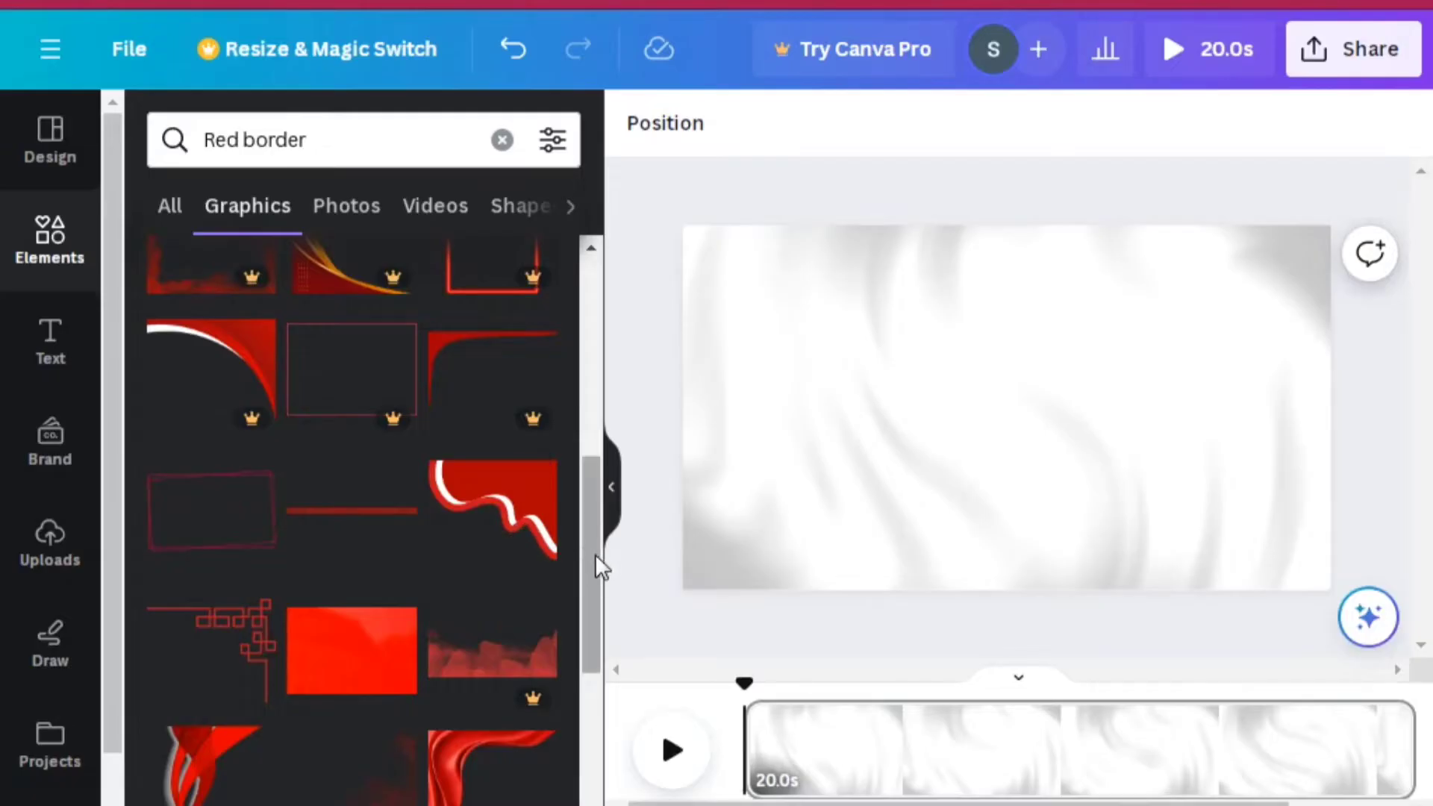
{"action": "left_click_drag", "start_coordinate": [594, 554], "coordinate": [590, 696]}
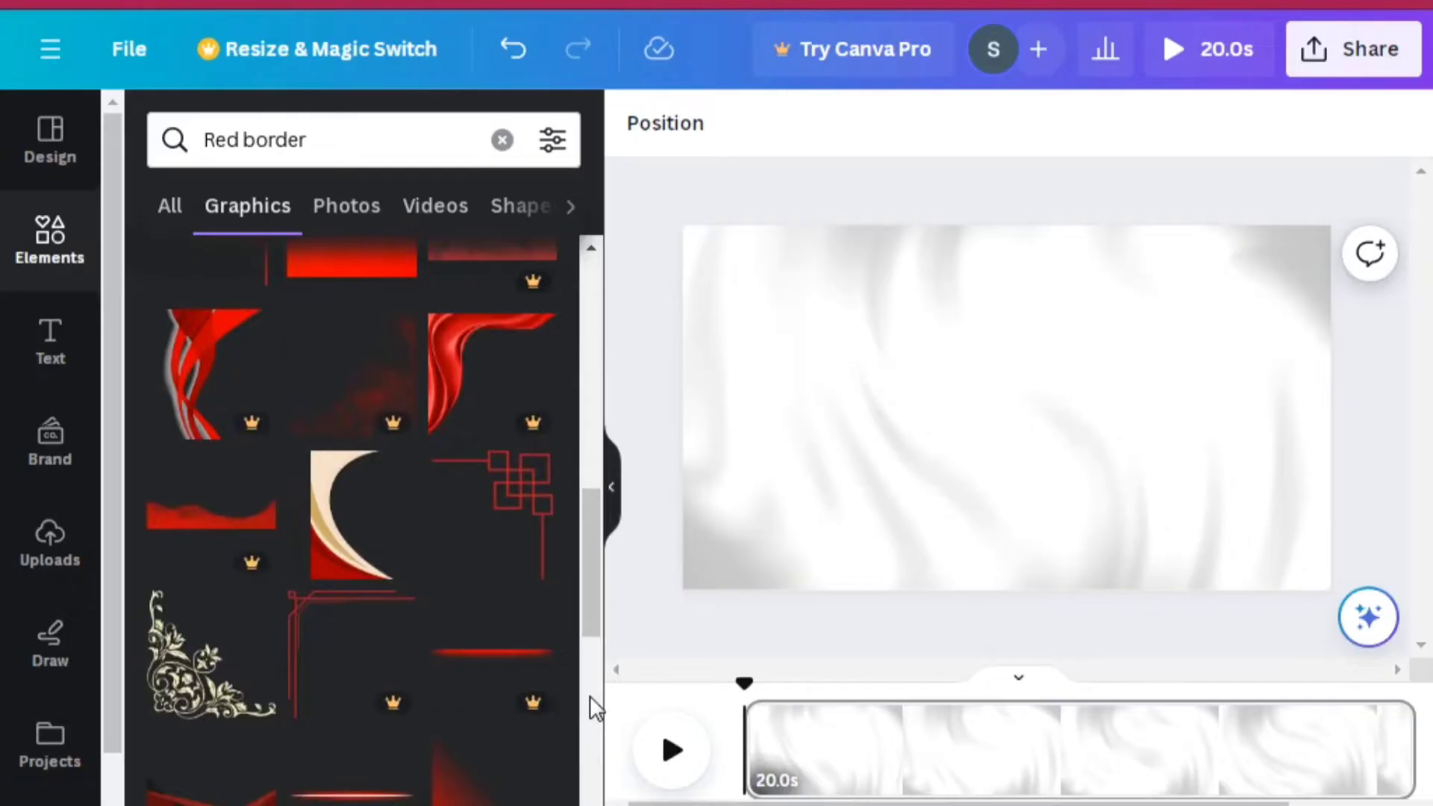
{"action": "left_click_drag", "start_coordinate": [589, 543], "coordinate": [589, 638]}
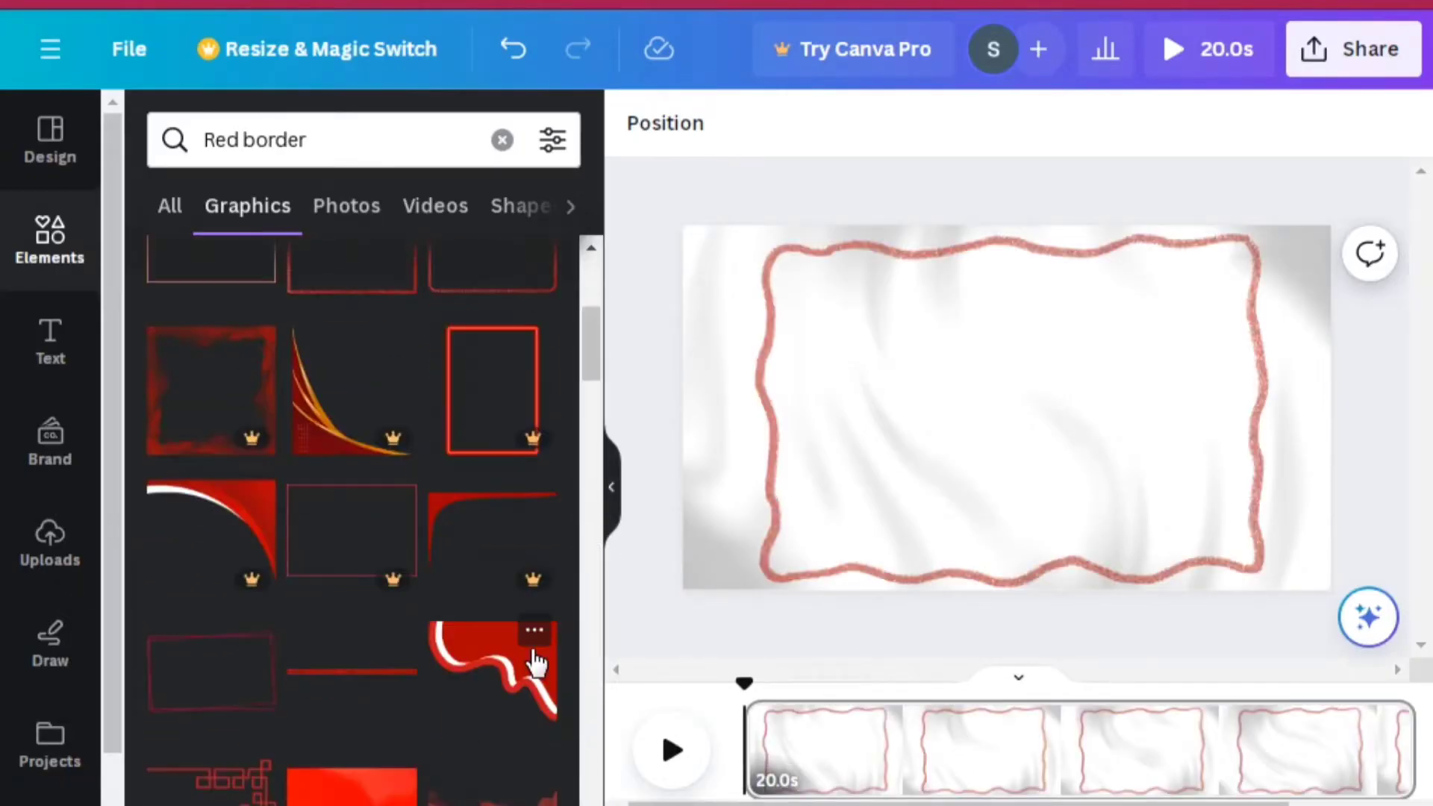
{"action": "left_click", "coordinate": [535, 662]}
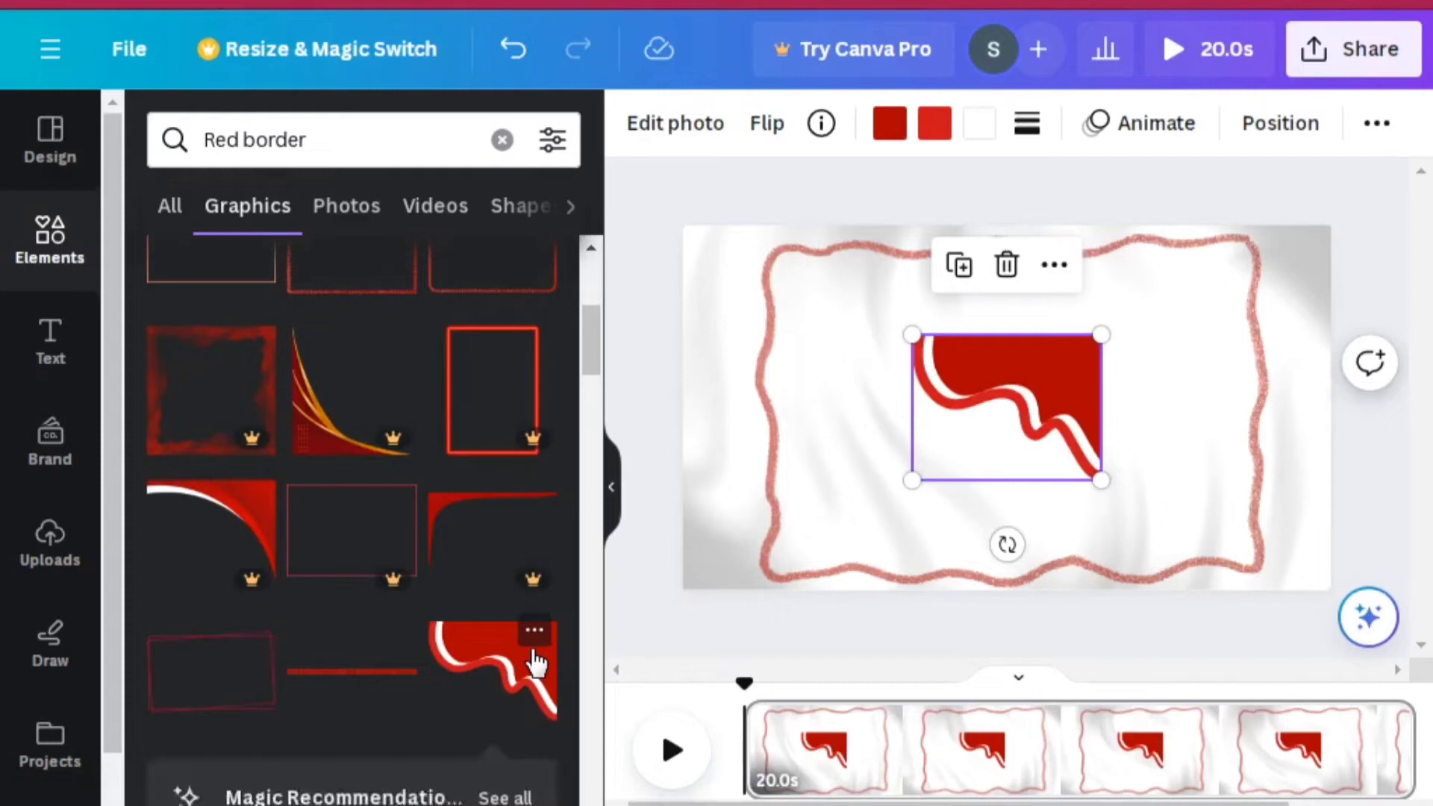
{"action": "left_click", "coordinate": [773, 506]}
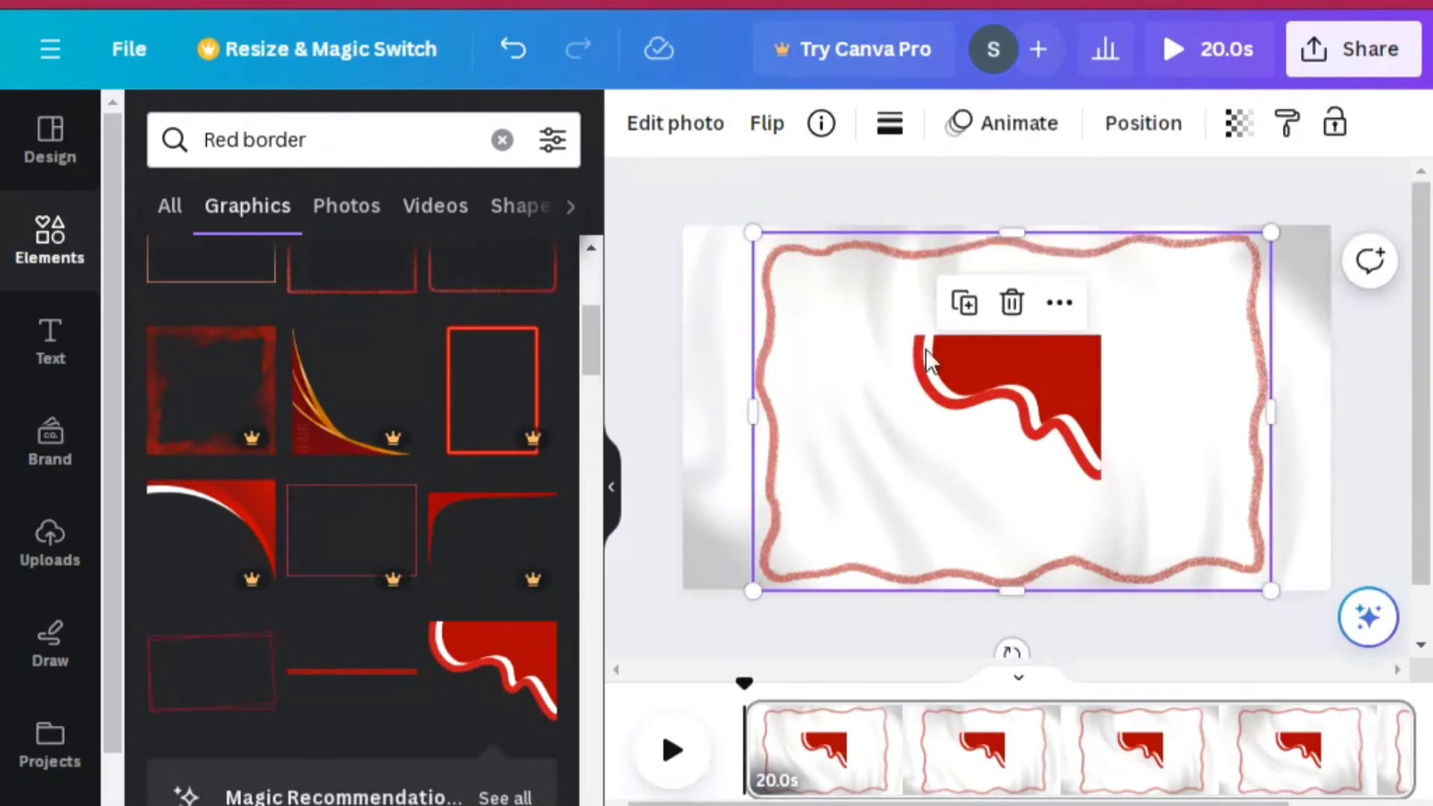
{"action": "left_click", "coordinate": [1012, 303]}
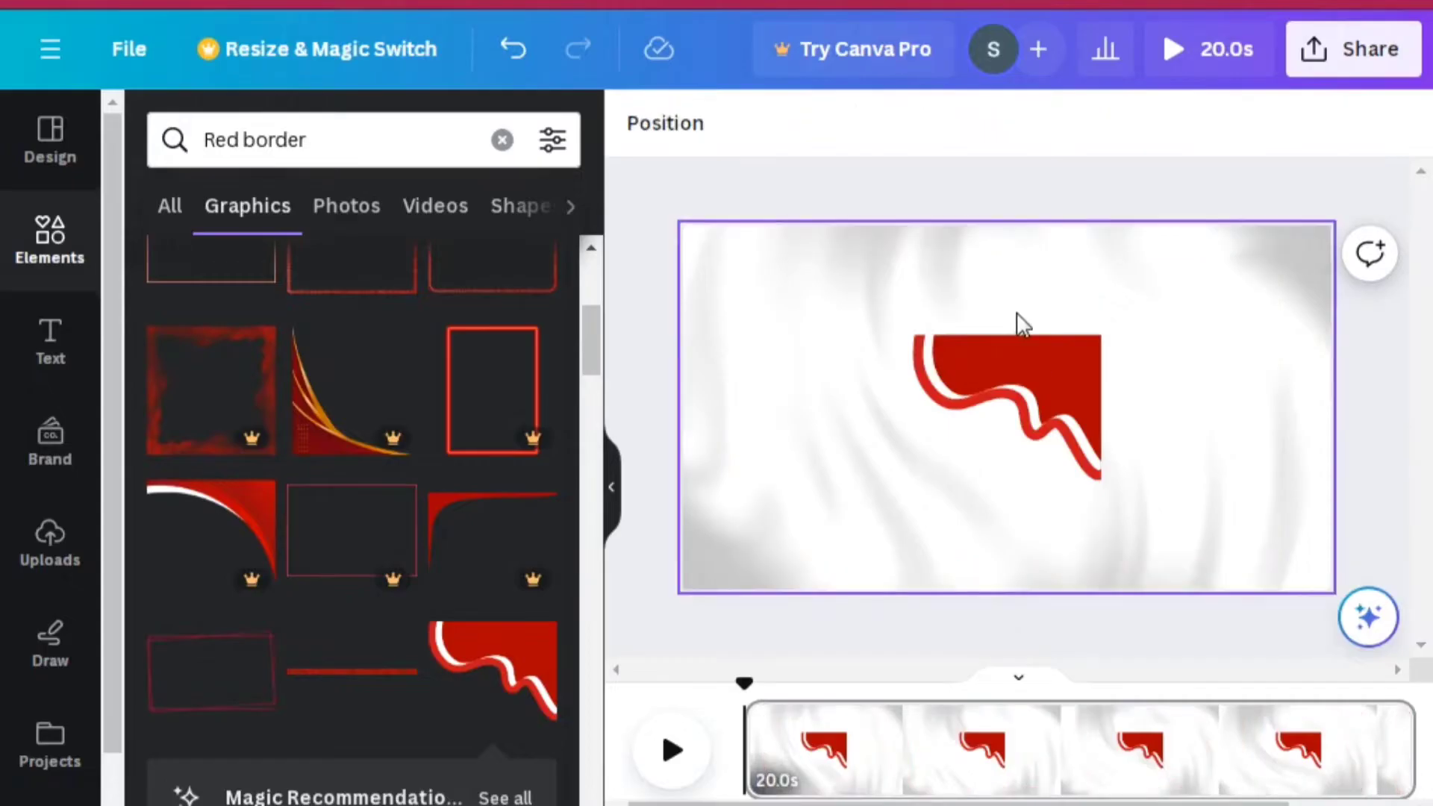
Enlarge the red wavy graphic to about half the page width and place it in the page's upper-right corner.
{"action": "left_click", "coordinate": [1024, 368]}
{"action": "left_click_drag", "start_coordinate": [1103, 482], "coordinate": [1242, 531]}
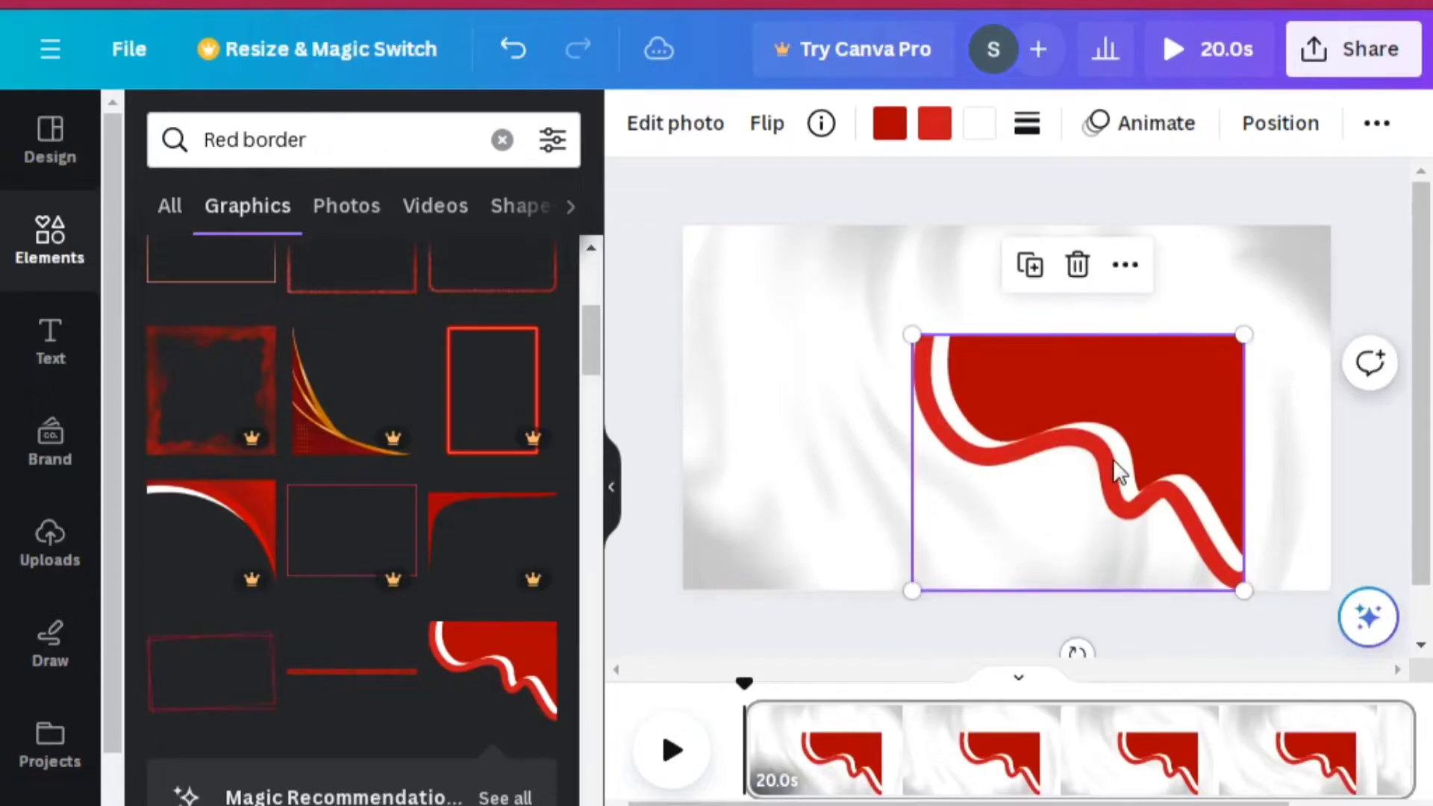
{"action": "left_click_drag", "start_coordinate": [1130, 420], "coordinate": [1185, 365]}
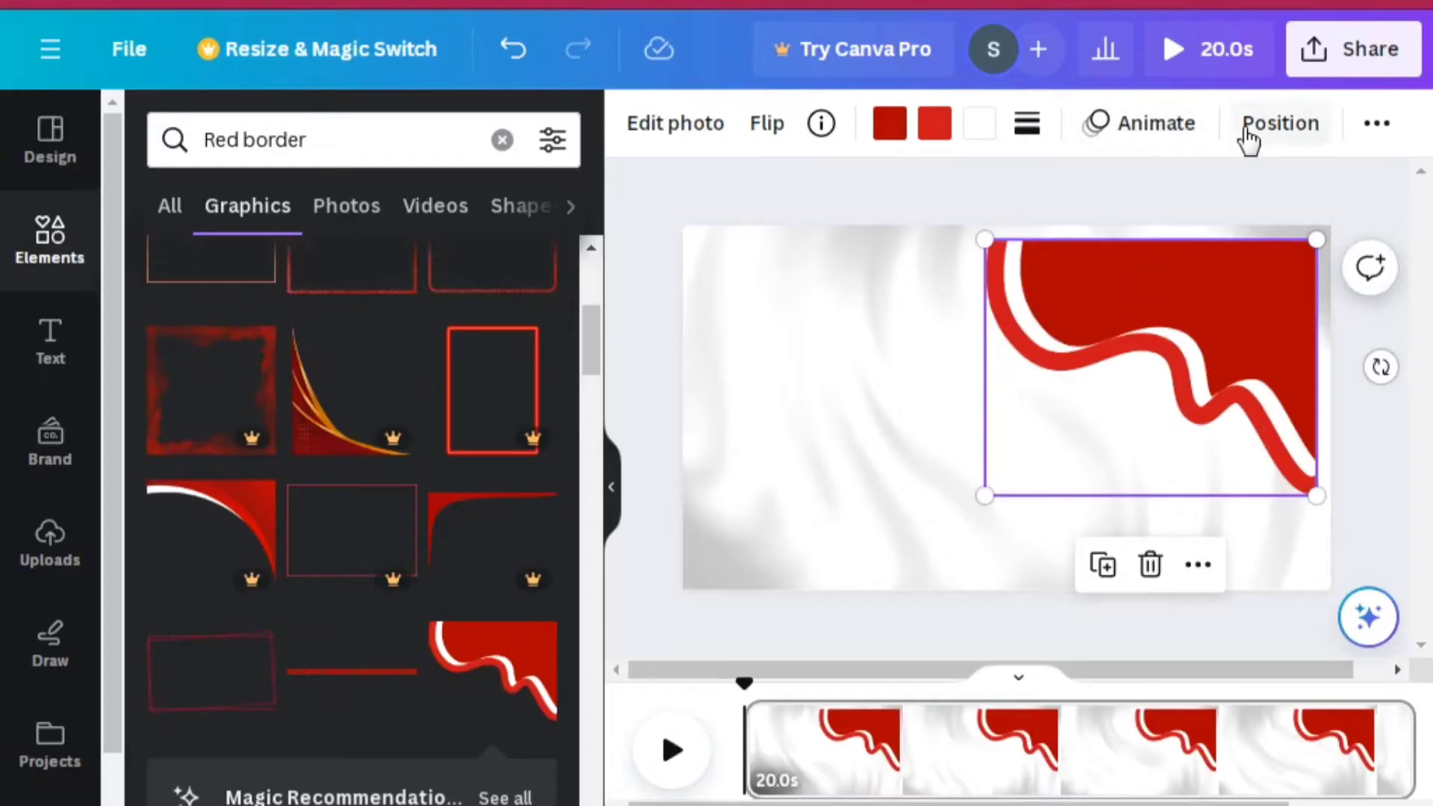
Make the red wavy corner graphic partly transparent and deselect it.
{"action": "left_click", "coordinate": [1377, 124]}
{"action": "left_click", "coordinate": [1313, 192]}
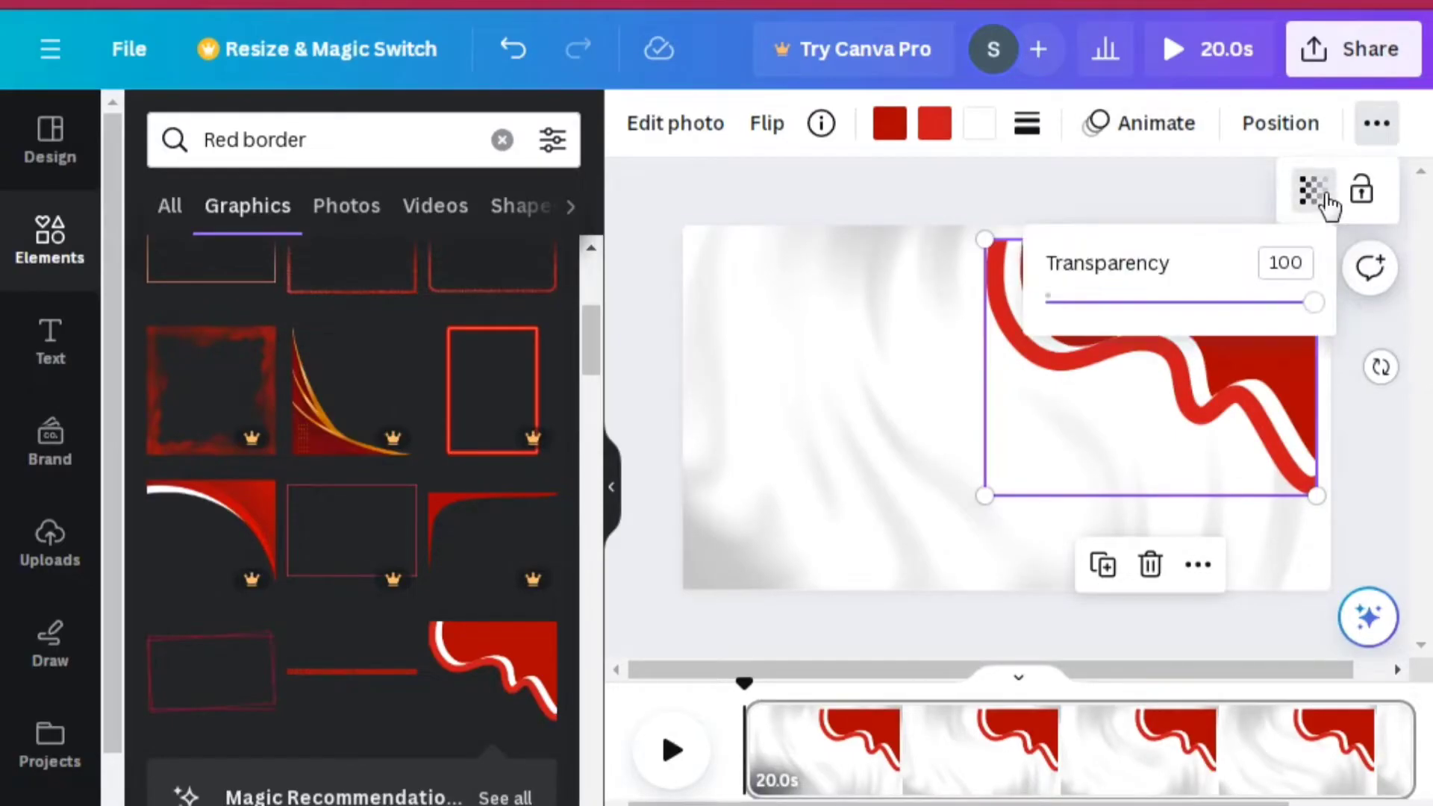
{"action": "left_click", "coordinate": [1244, 302]}
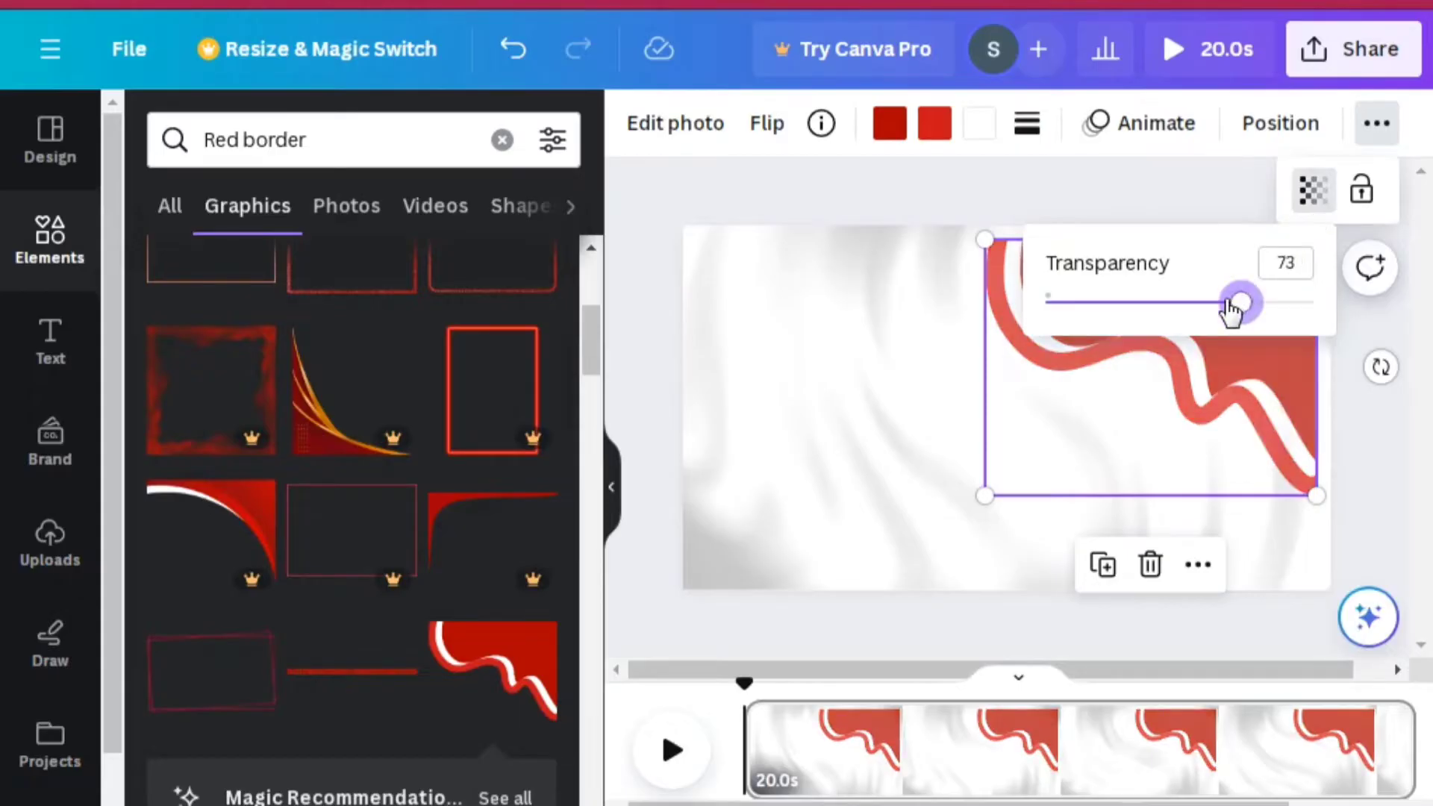
{"action": "left_click_drag", "start_coordinate": [1231, 312], "coordinate": [1227, 312]}
{"action": "left_click", "coordinate": [1202, 193]}
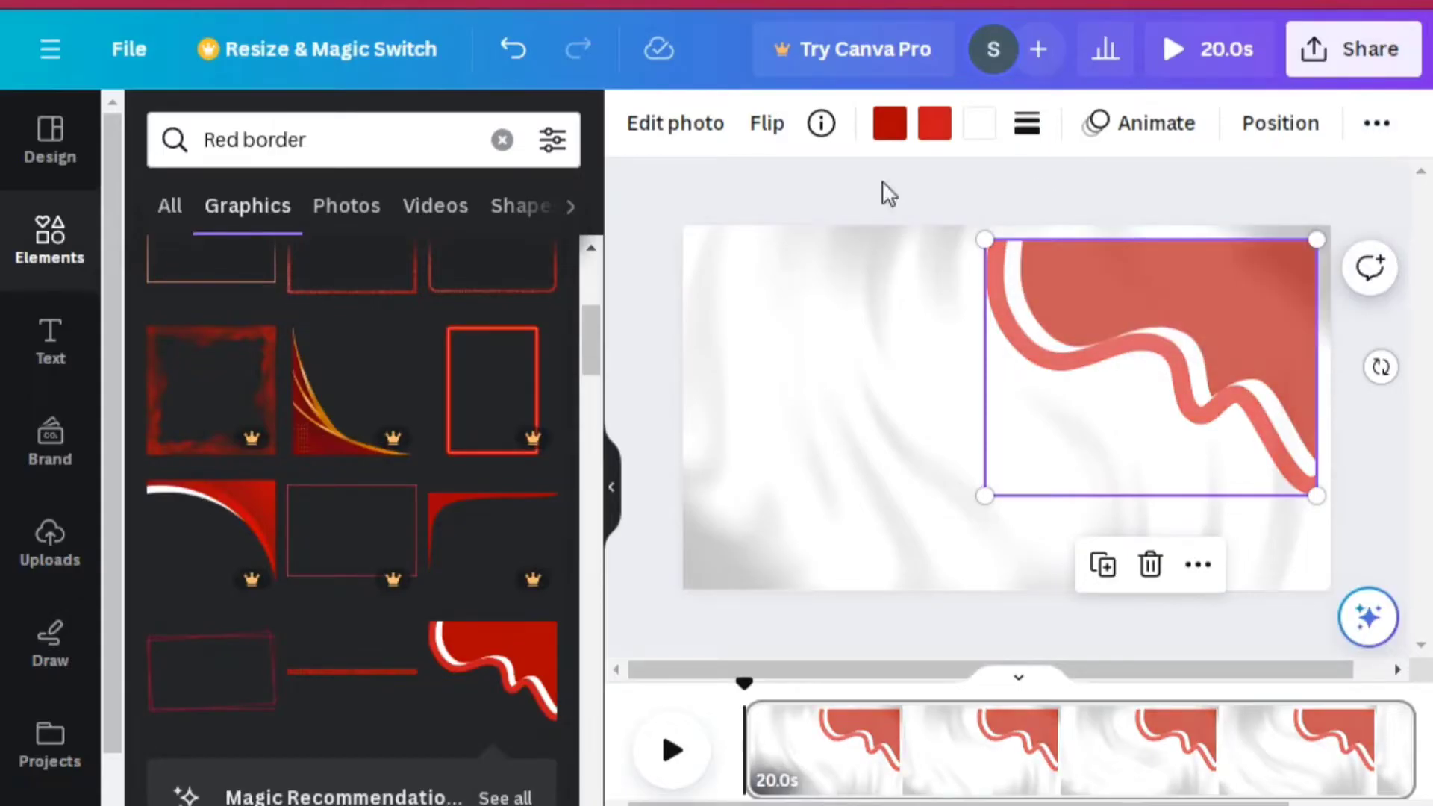
{"action": "left_click", "coordinate": [647, 172]}
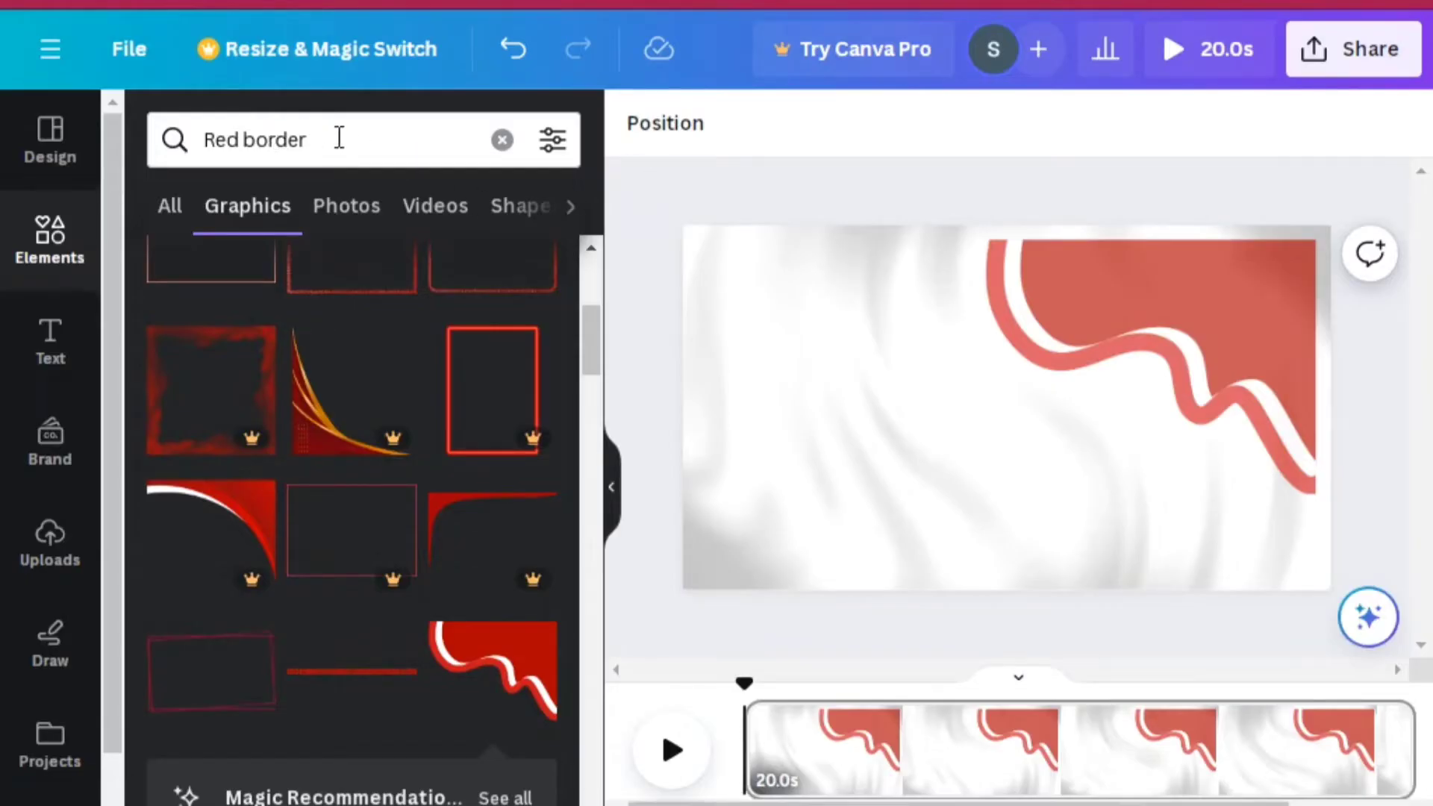
Replace the element search with "valentine background".
{"action": "left_click", "coordinate": [339, 137]}
{"action": "key", "text": "BackSpace"}
{"action": "key", "text": "BackSpace"}
{"action": "key", "text": "BackSpace"}
{"action": "key", "text": "BackSpace"}
{"action": "key", "text": "BackSpace"}
{"action": "key", "text": "BackSpace"}
{"action": "key", "text": "BackSpace"}
{"action": "key", "text": "BackSpace"}
{"action": "key", "text": "BackSpace"}
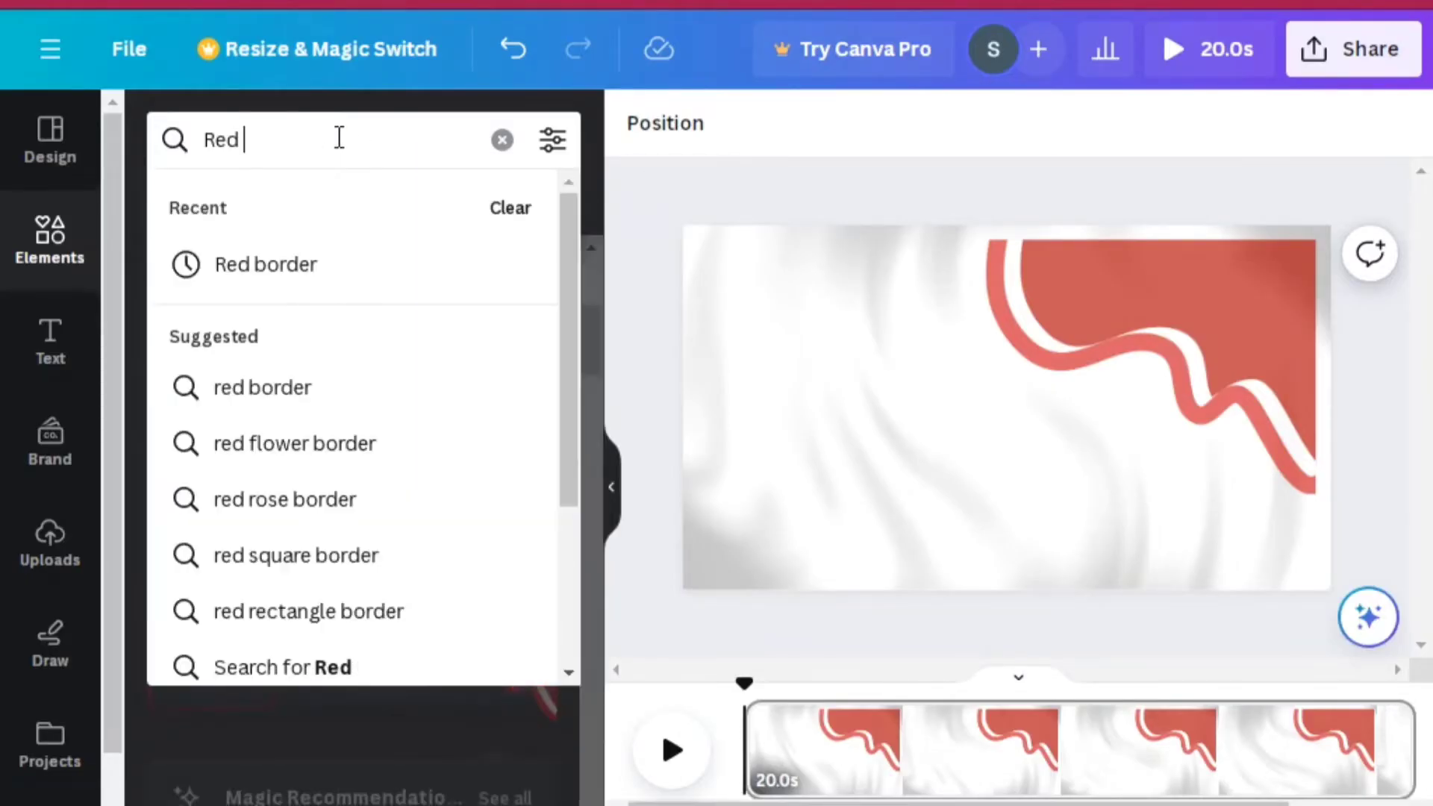
{"action": "type", "text": "val"}
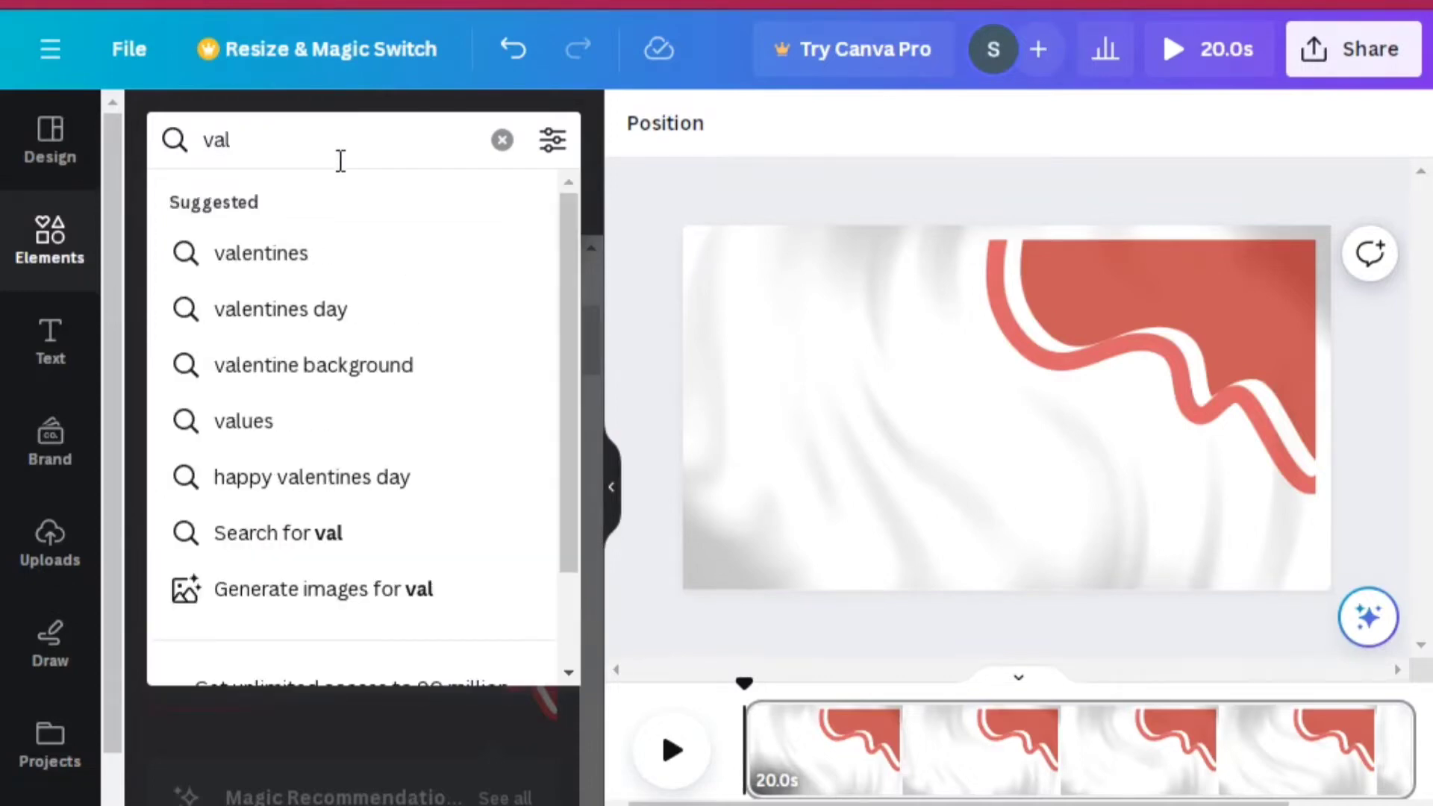
{"action": "left_click", "coordinate": [351, 370]}
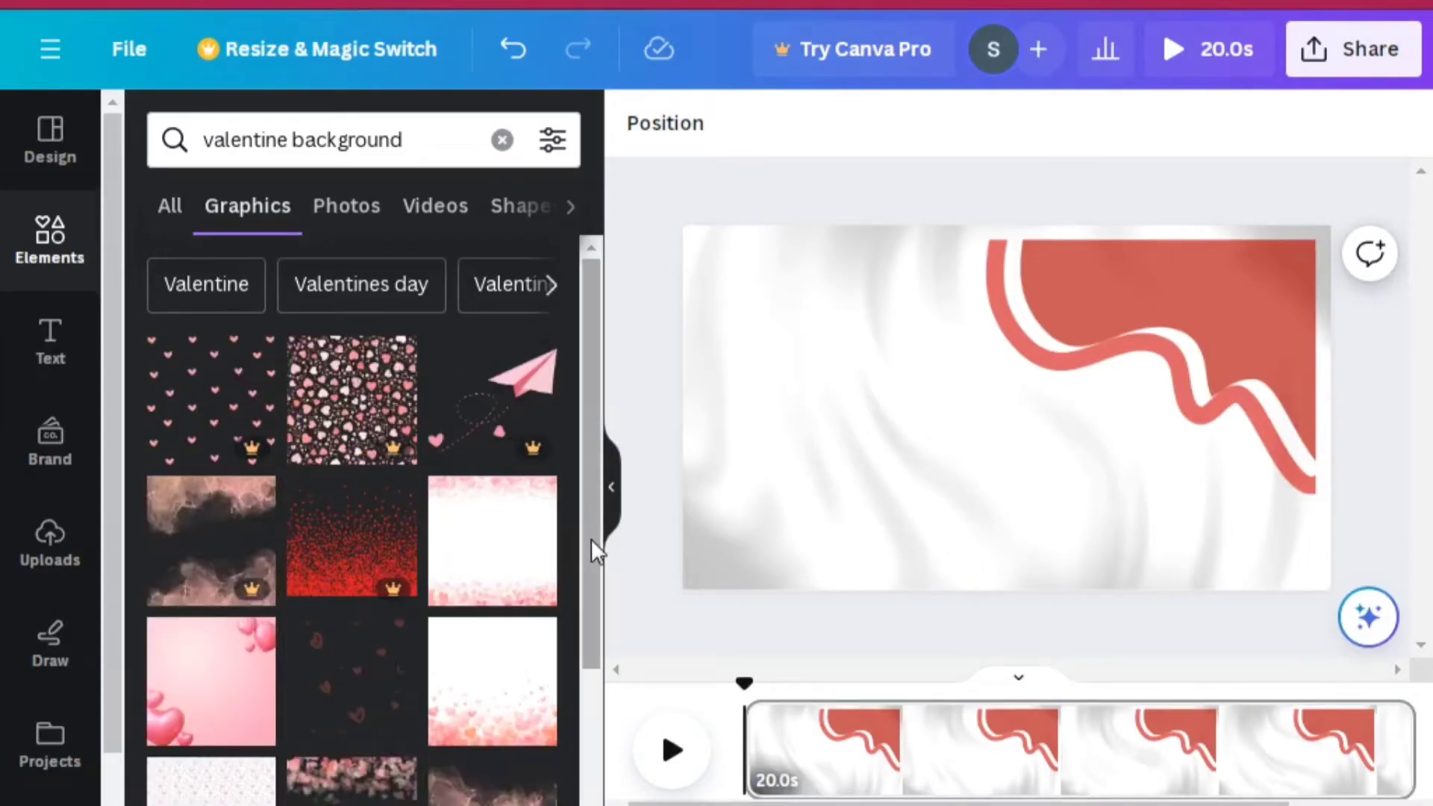
Switch the graphics search to "Valentines day" and add the red and pink "Valentine's Day" script lettering to the page.
{"action": "scroll", "coordinate": [594, 552], "scroll_direction": "down", "scroll_amount": 5}
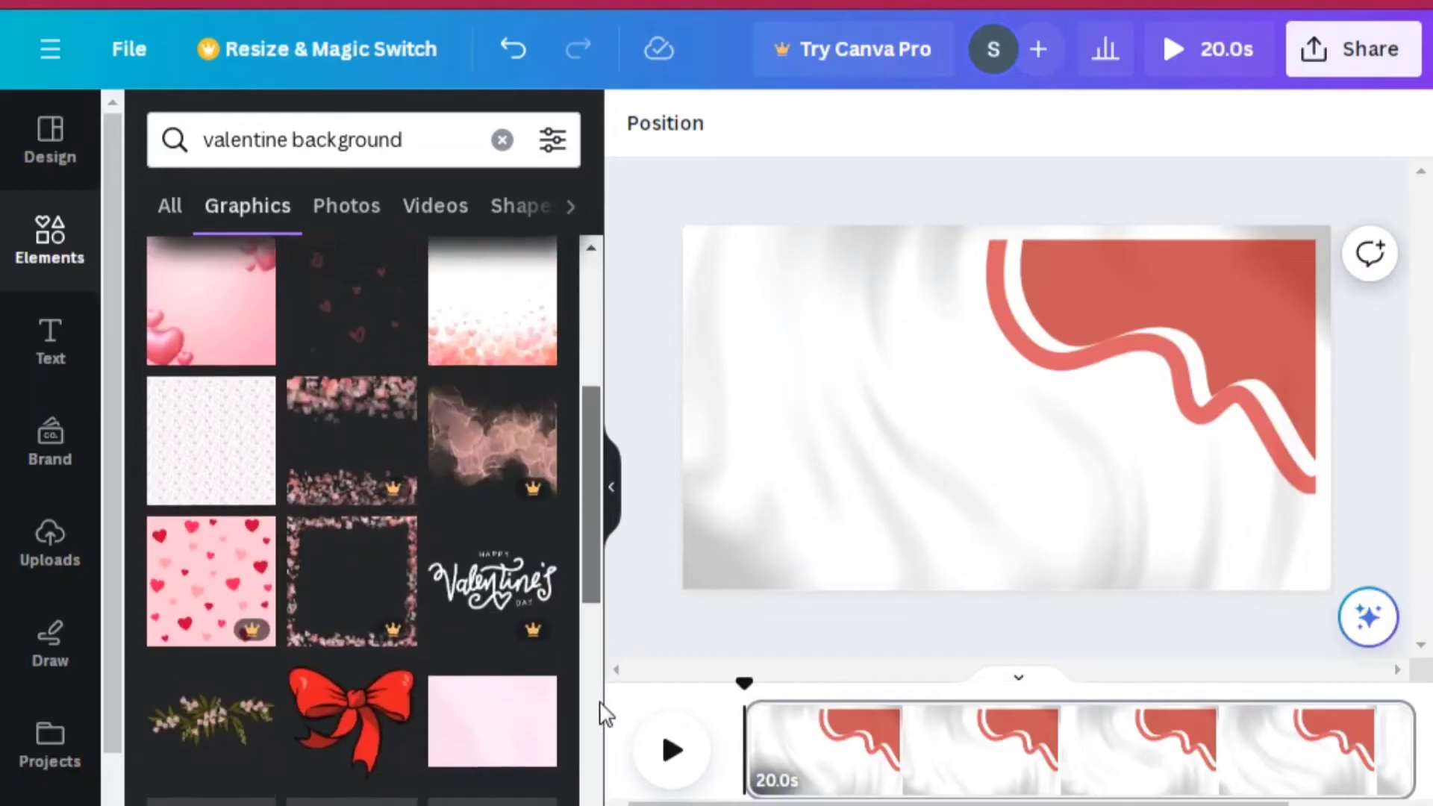
{"action": "scroll", "coordinate": [598, 710], "scroll_direction": "down", "scroll_amount": 4}
{"action": "scroll", "coordinate": [602, 798], "scroll_direction": "down", "scroll_amount": 3}
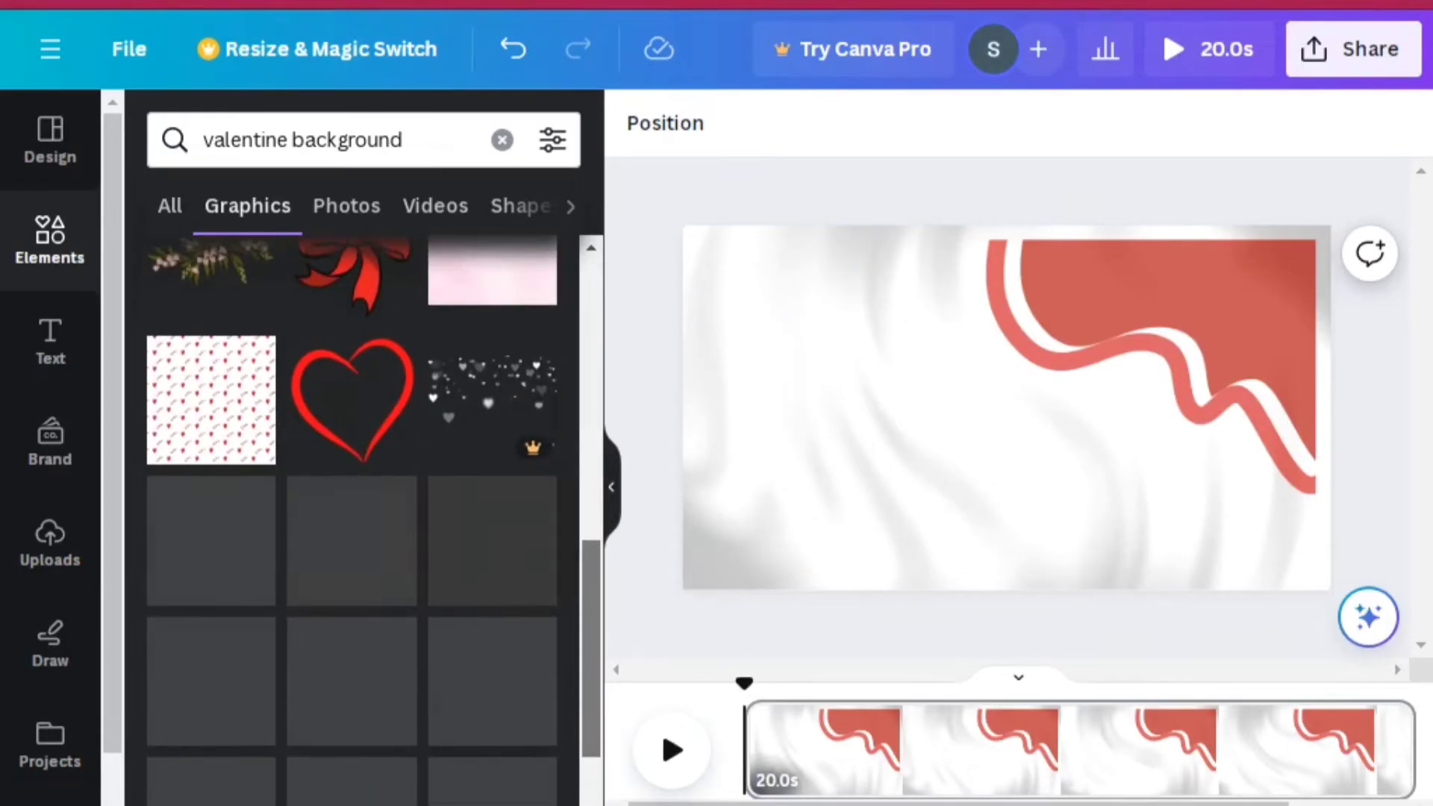
{"action": "scroll", "coordinate": [373, 522], "scroll_direction": "down", "scroll_amount": 2}
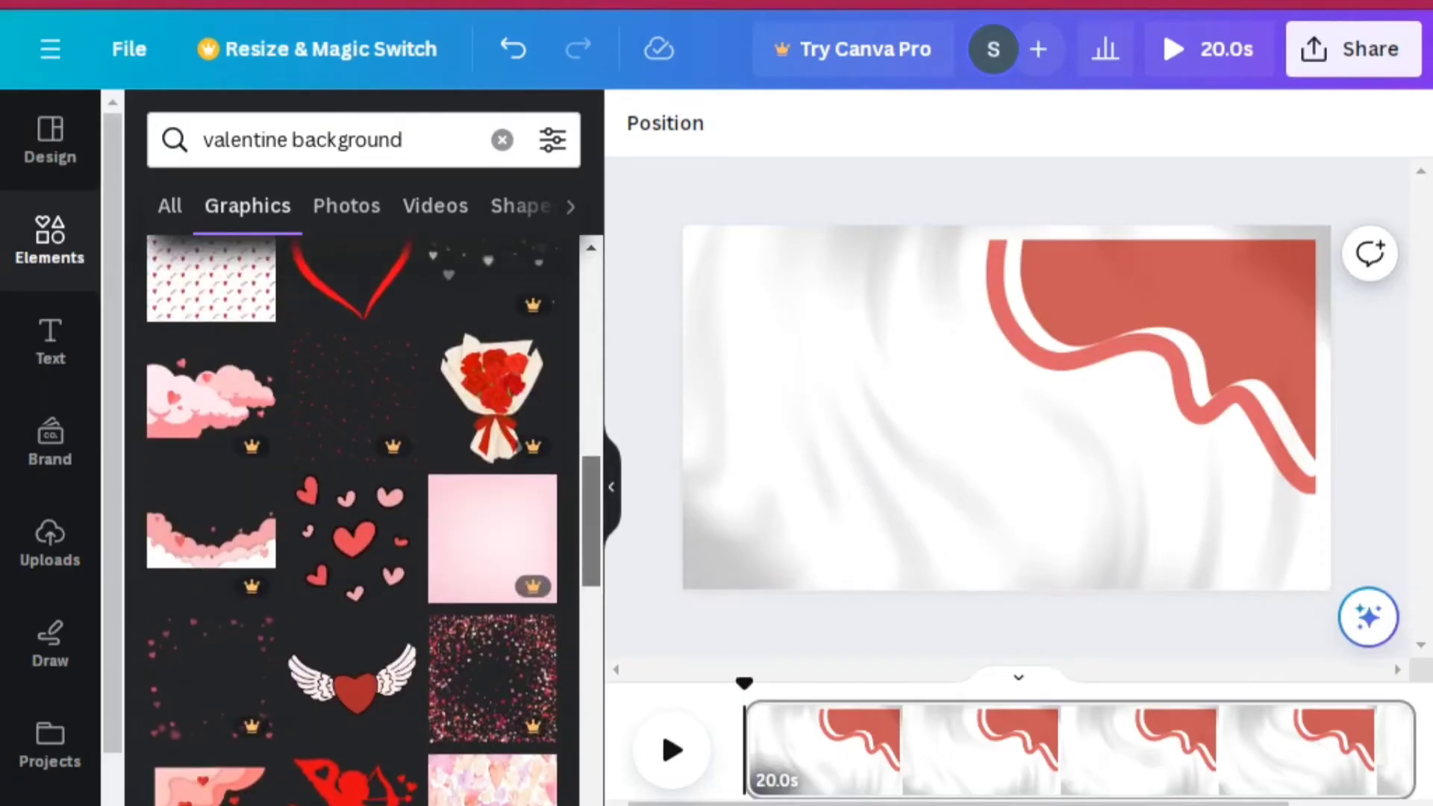
{"action": "scroll", "coordinate": [373, 522], "scroll_direction": "down", "scroll_amount": 1}
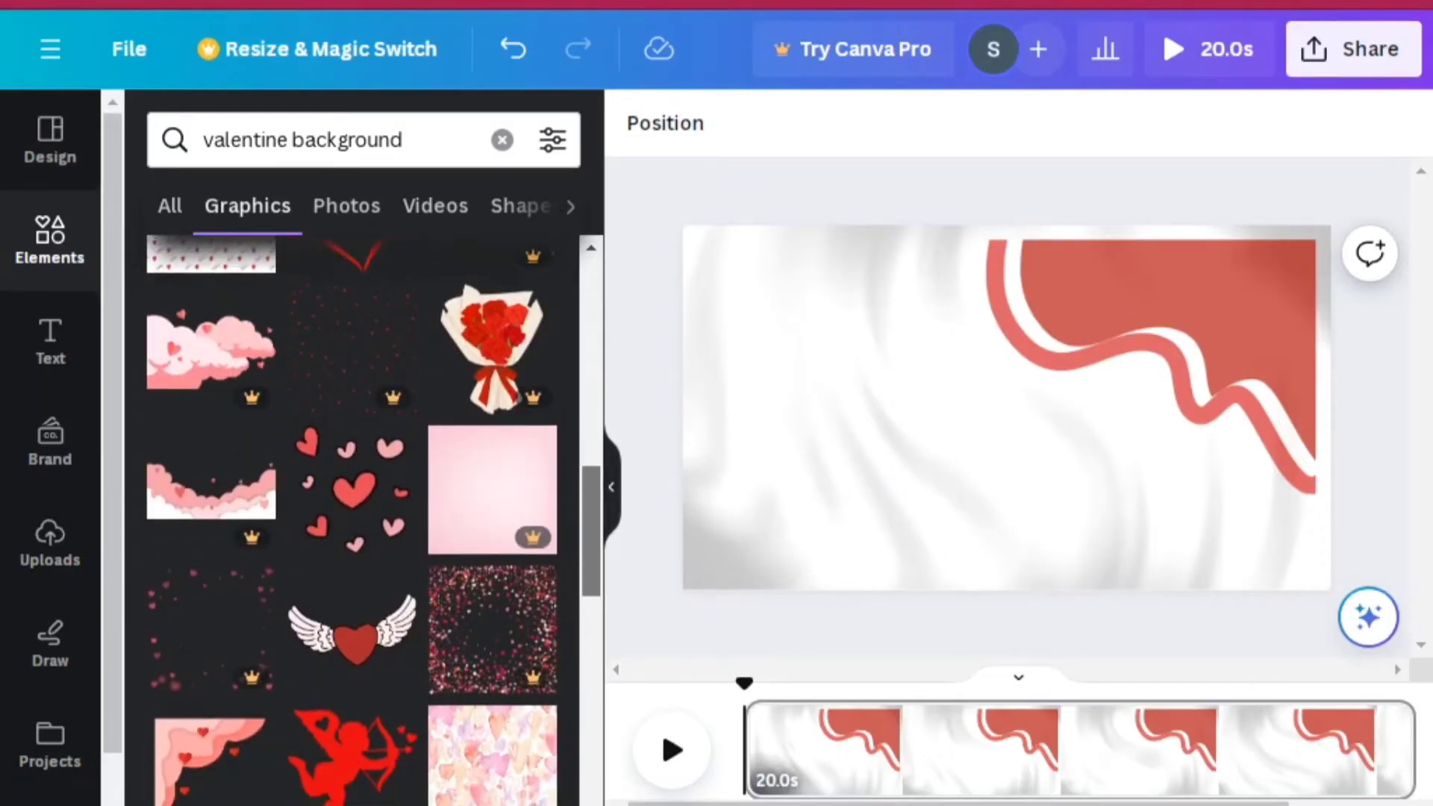
{"action": "scroll", "coordinate": [373, 523], "scroll_direction": "down", "scroll_amount": 1}
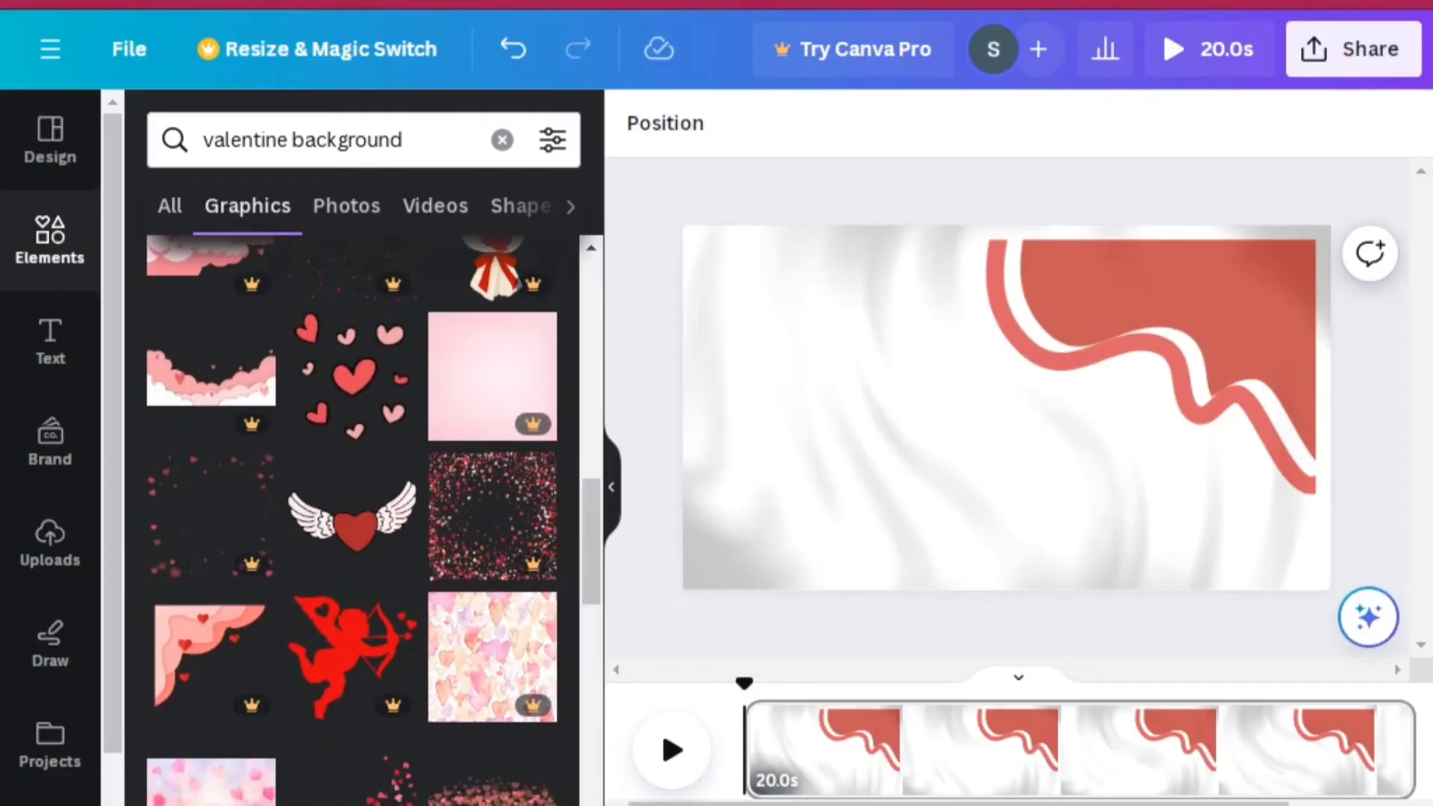
{"action": "left_click_drag", "start_coordinate": [592, 559], "coordinate": [592, 784]}
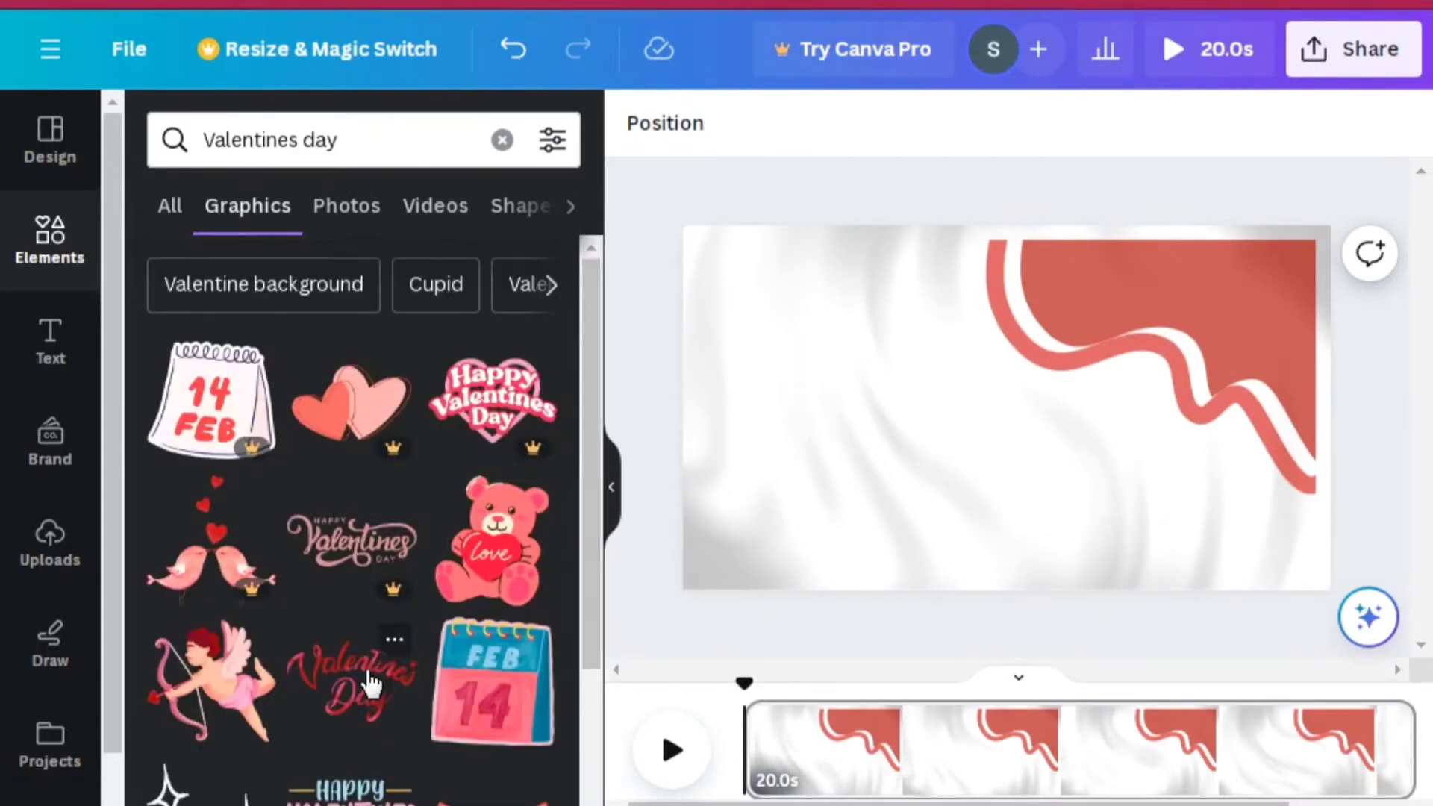
{"action": "left_click", "coordinate": [371, 682]}
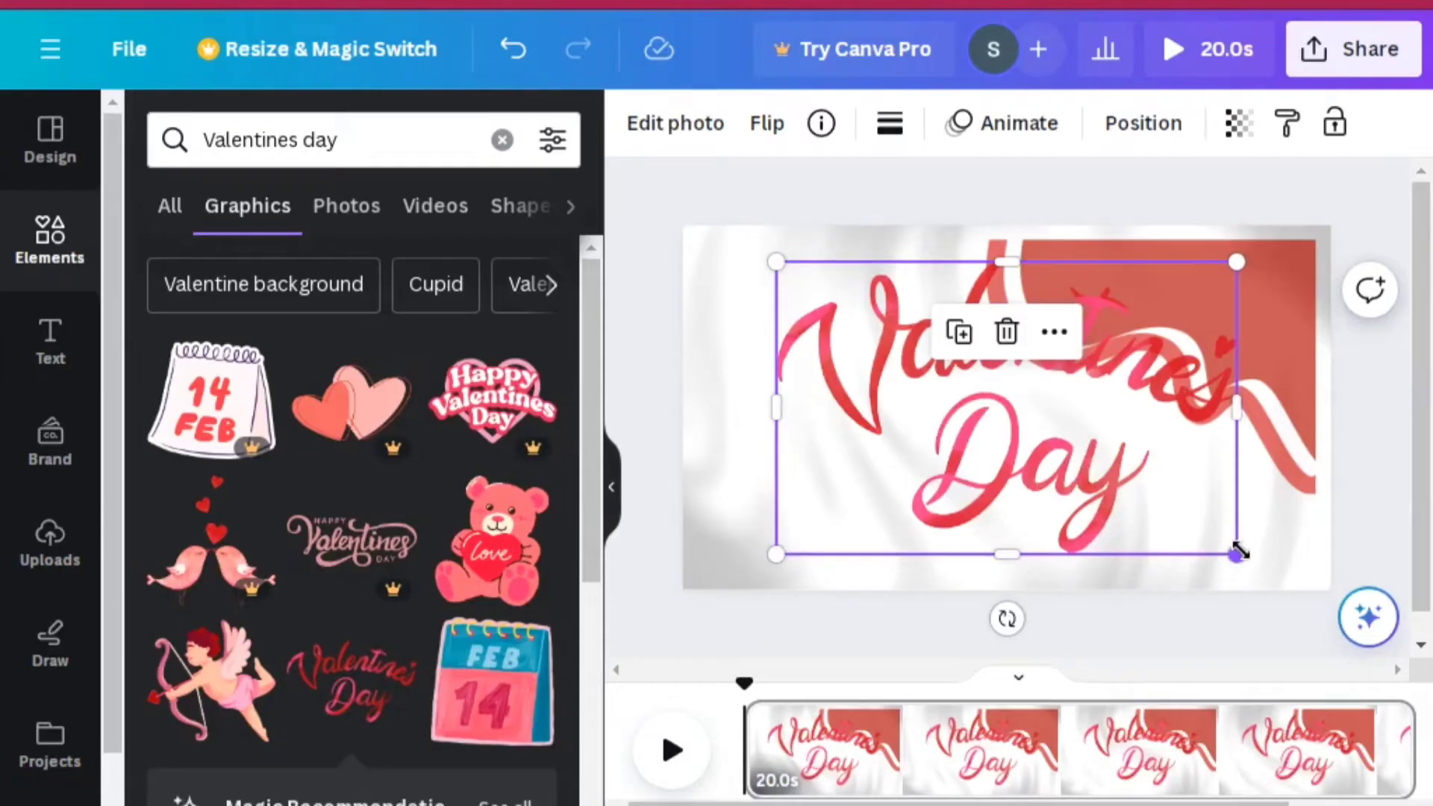
Shrink the "Valentine's Day" lettering to about half the page width and place it in the lower-left part of the page.
{"action": "left_click_drag", "start_coordinate": [1236, 554], "coordinate": [1150, 498]}
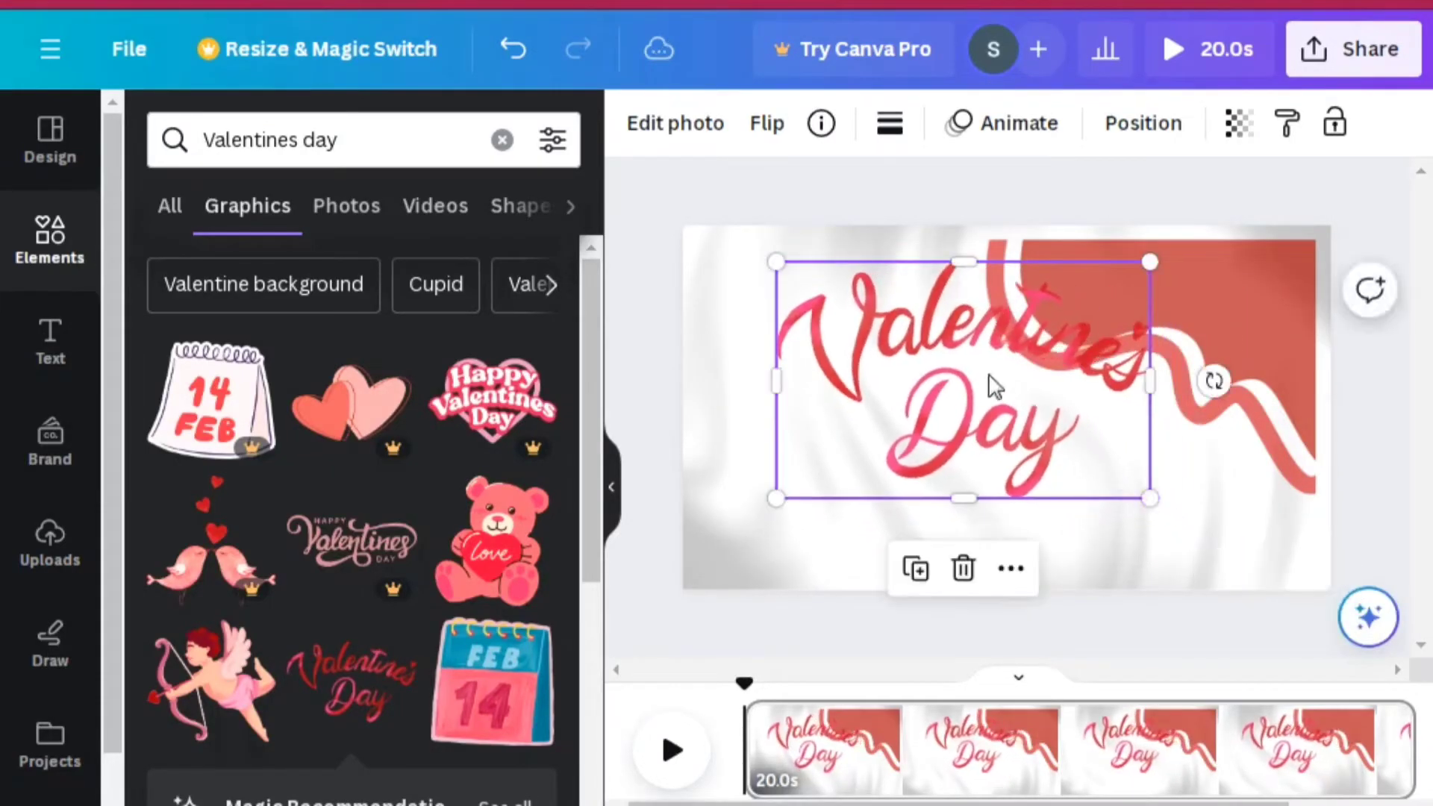
{"action": "left_click_drag", "start_coordinate": [962, 371], "coordinate": [908, 374]}
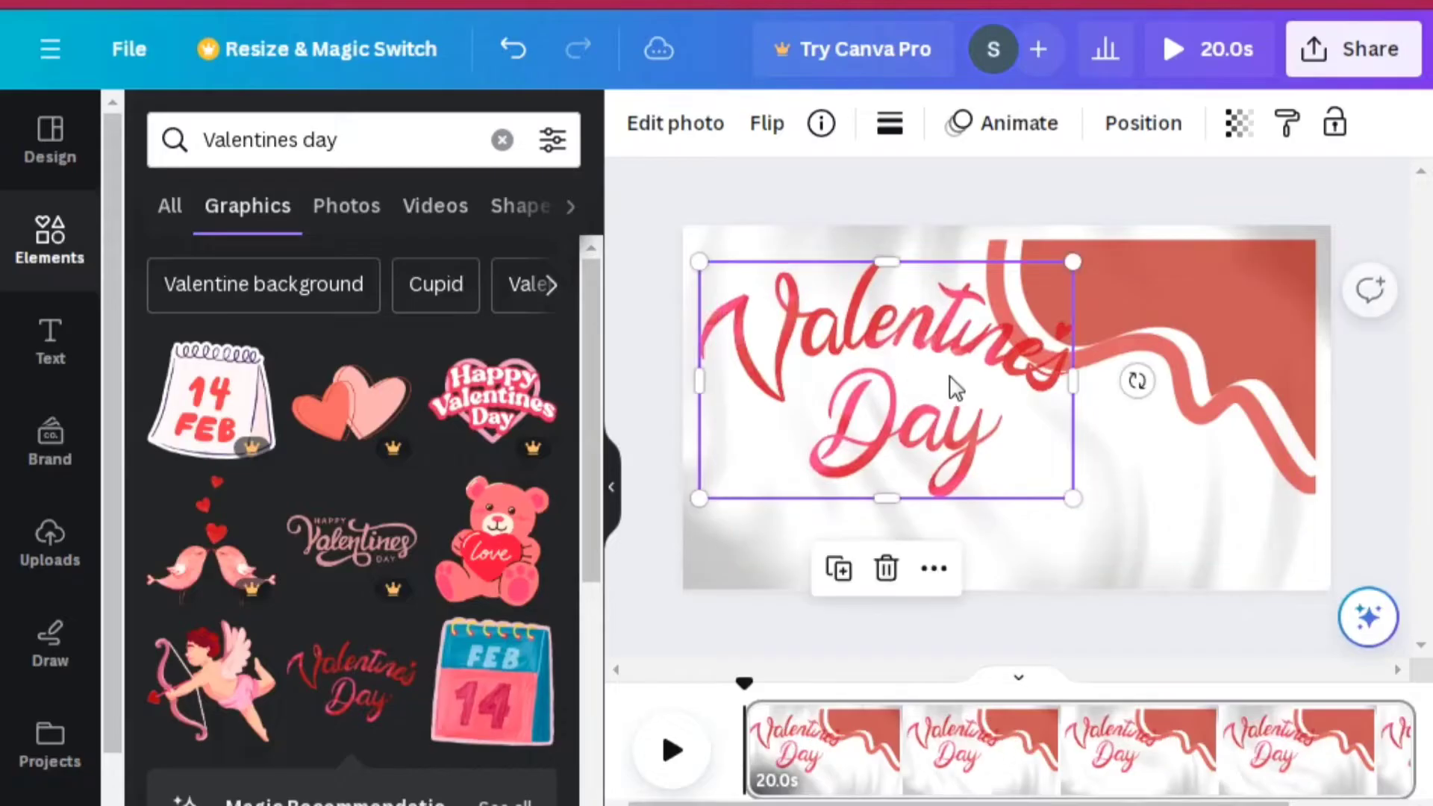
{"action": "left_click_drag", "start_coordinate": [1072, 499], "coordinate": [1030, 471]}
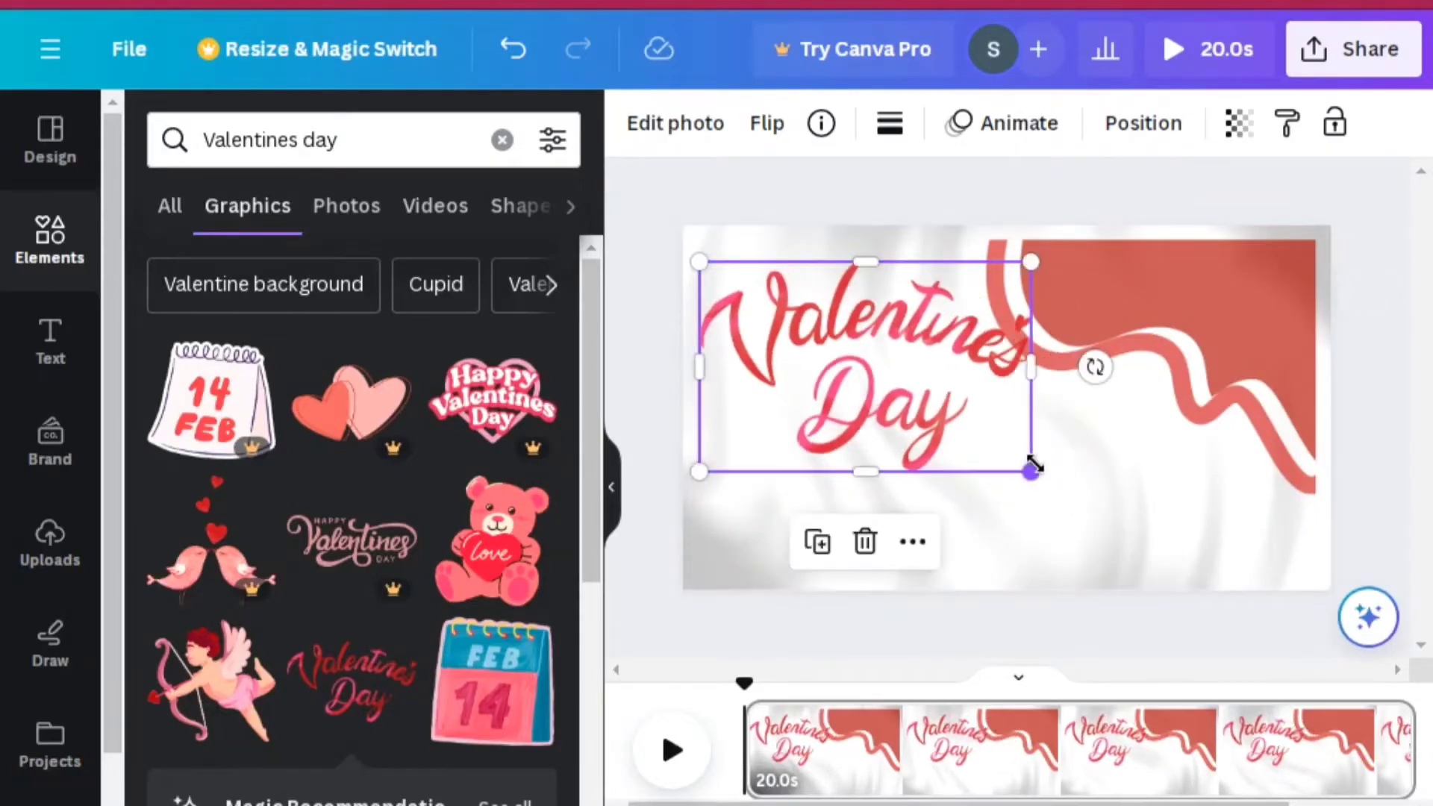
{"action": "left_click_drag", "start_coordinate": [958, 398], "coordinate": [972, 479]}
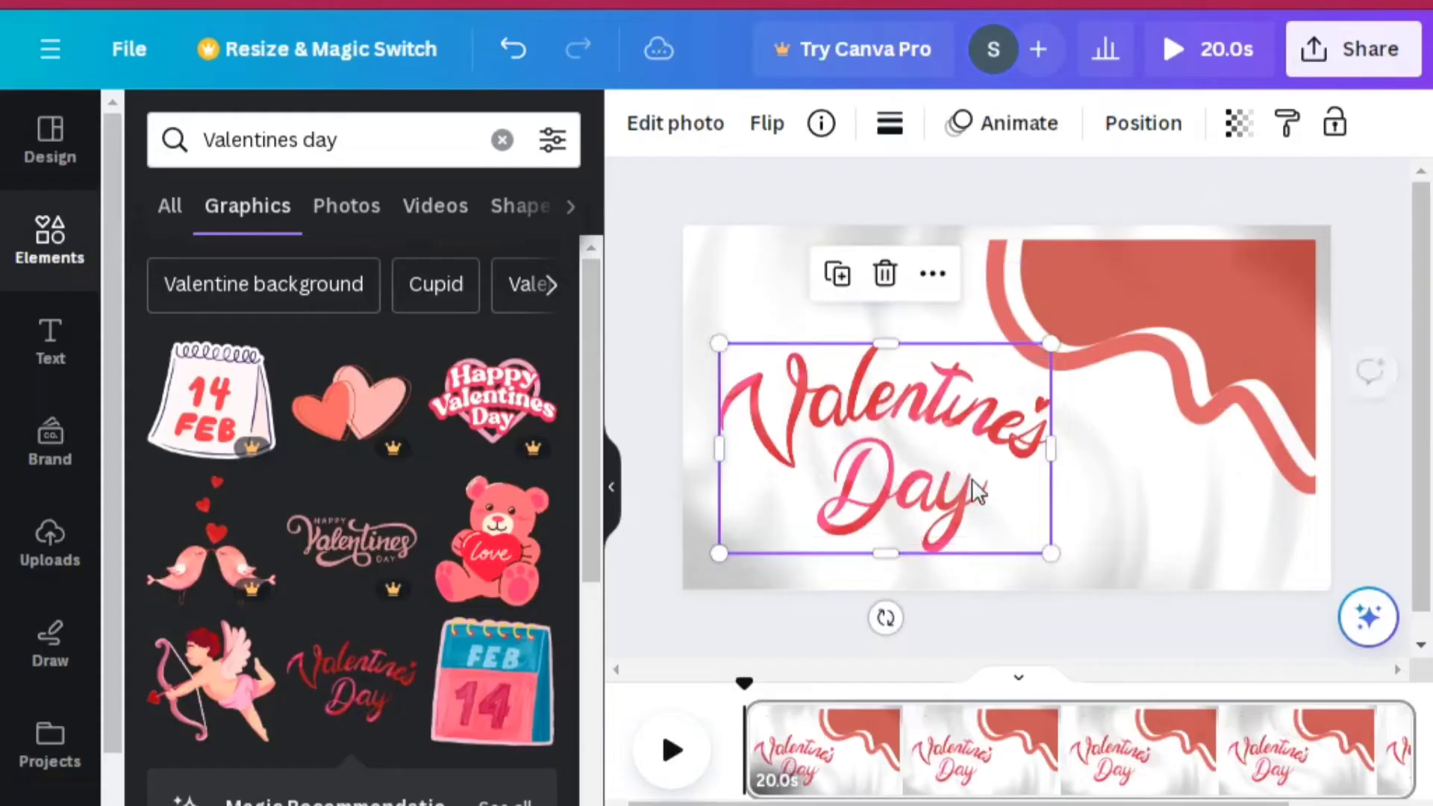
Deselect the lettering and browse the "Valentines day" graphics for more decorations.
{"action": "left_click", "coordinate": [1058, 616]}
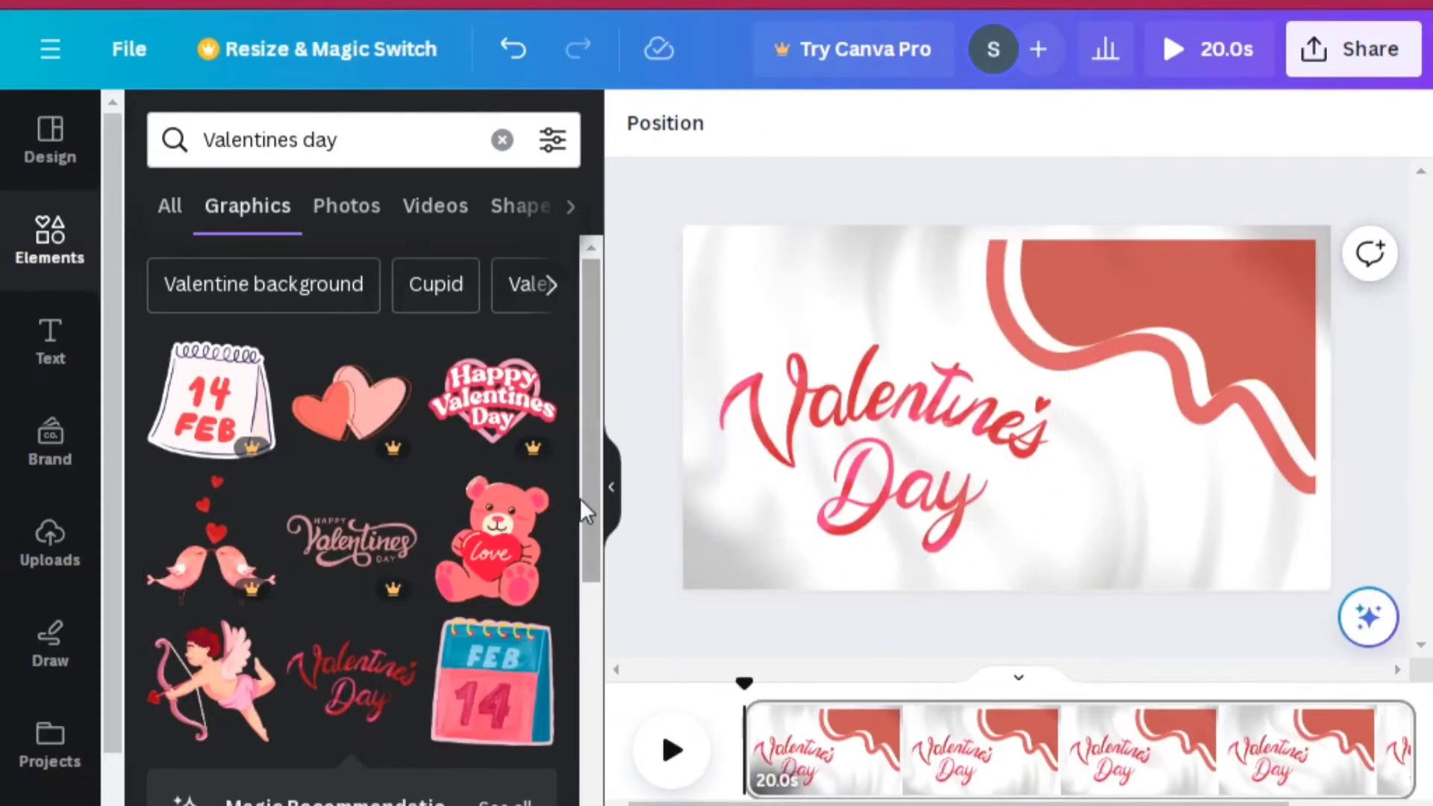
{"action": "left_click_drag", "start_coordinate": [579, 499], "coordinate": [598, 702]}
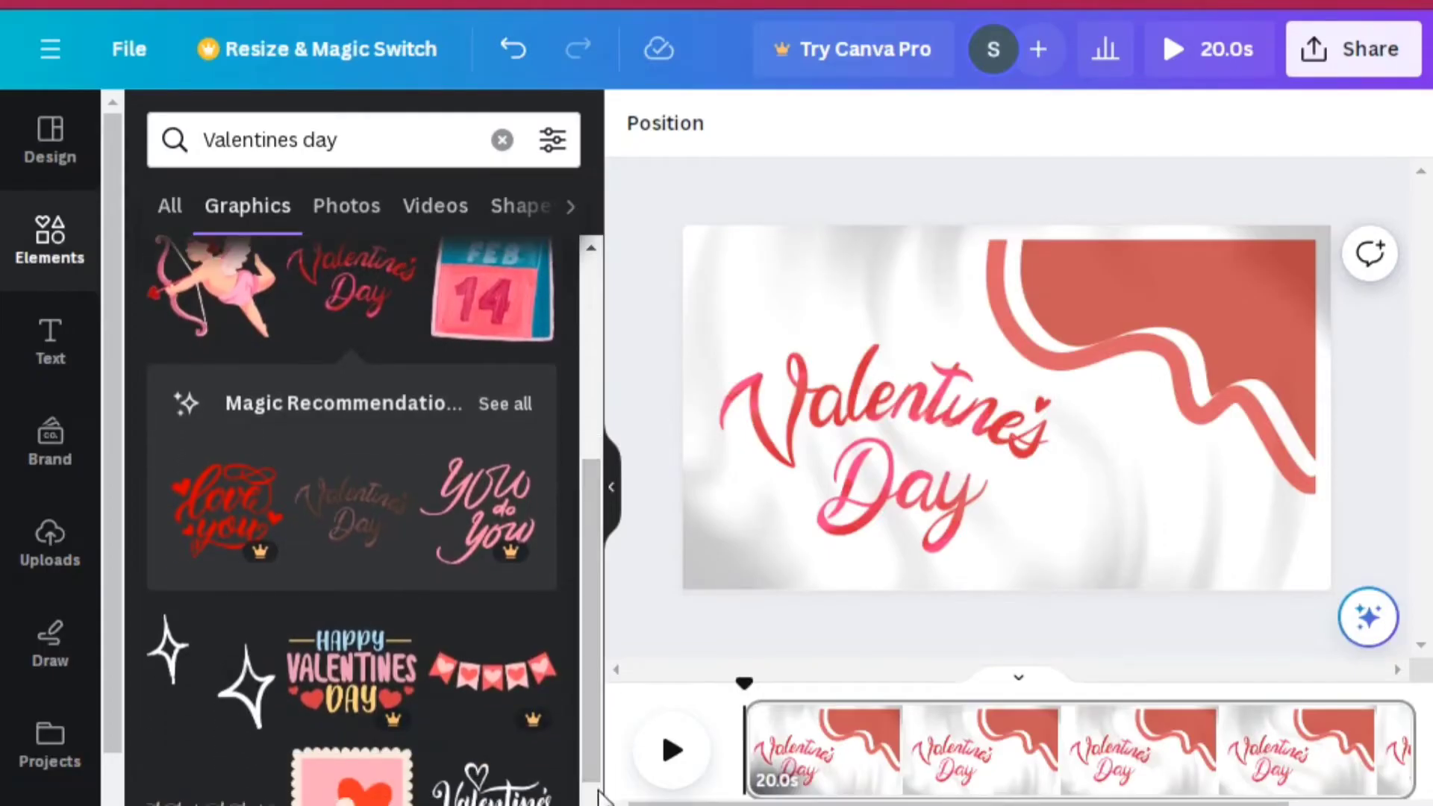
{"action": "scroll", "coordinate": [581, 738], "scroll_direction": "down", "scroll_amount": 1}
{"action": "scroll", "coordinate": [581, 739], "scroll_direction": "down", "scroll_amount": 3}
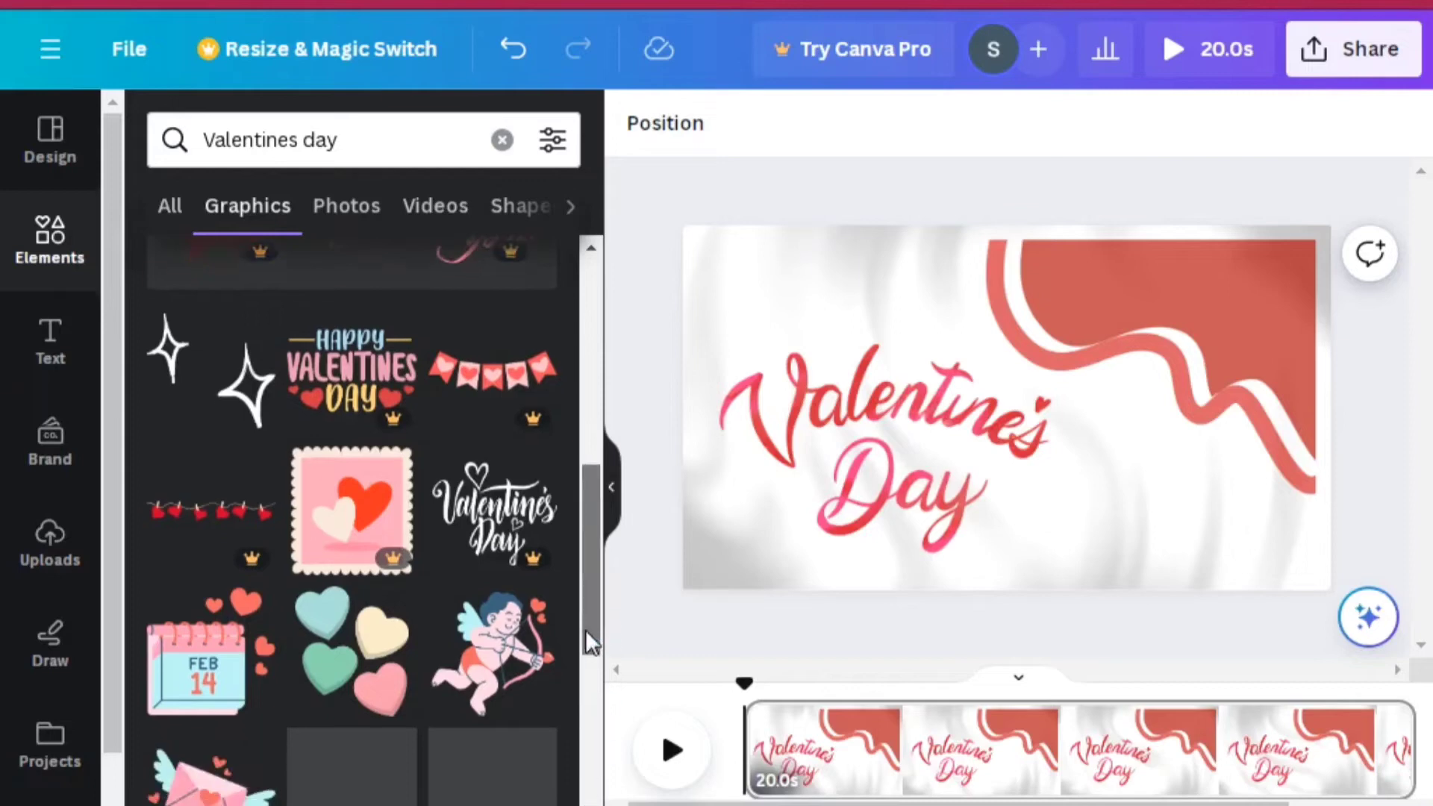
{"action": "left_click_drag", "start_coordinate": [585, 629], "coordinate": [585, 697]}
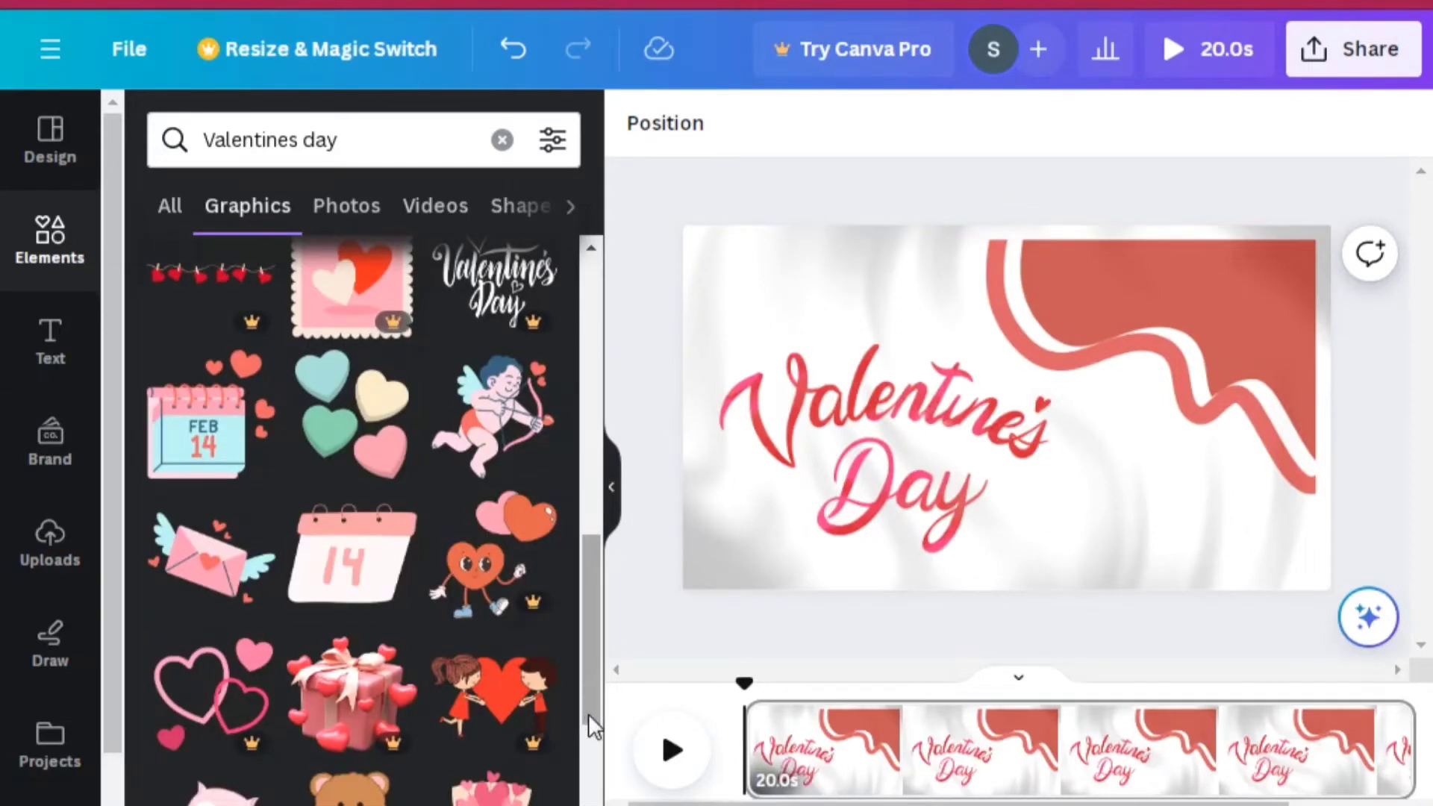
{"action": "left_click_drag", "start_coordinate": [593, 679], "coordinate": [597, 727]}
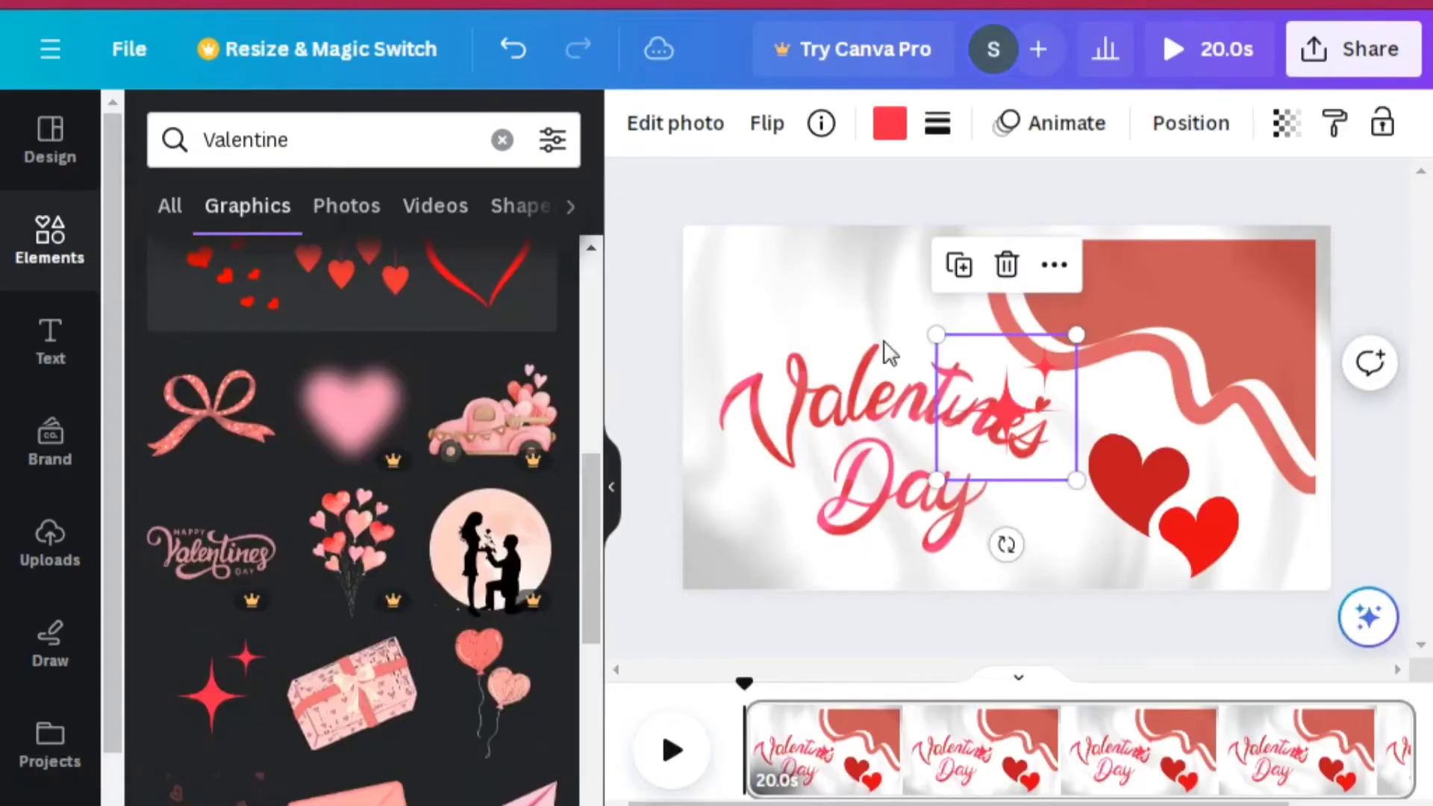
Move the red sparkle graphic to the page's upper-left corner and delete it from the design.
{"action": "left_click_drag", "start_coordinate": [1015, 403], "coordinate": [767, 304]}
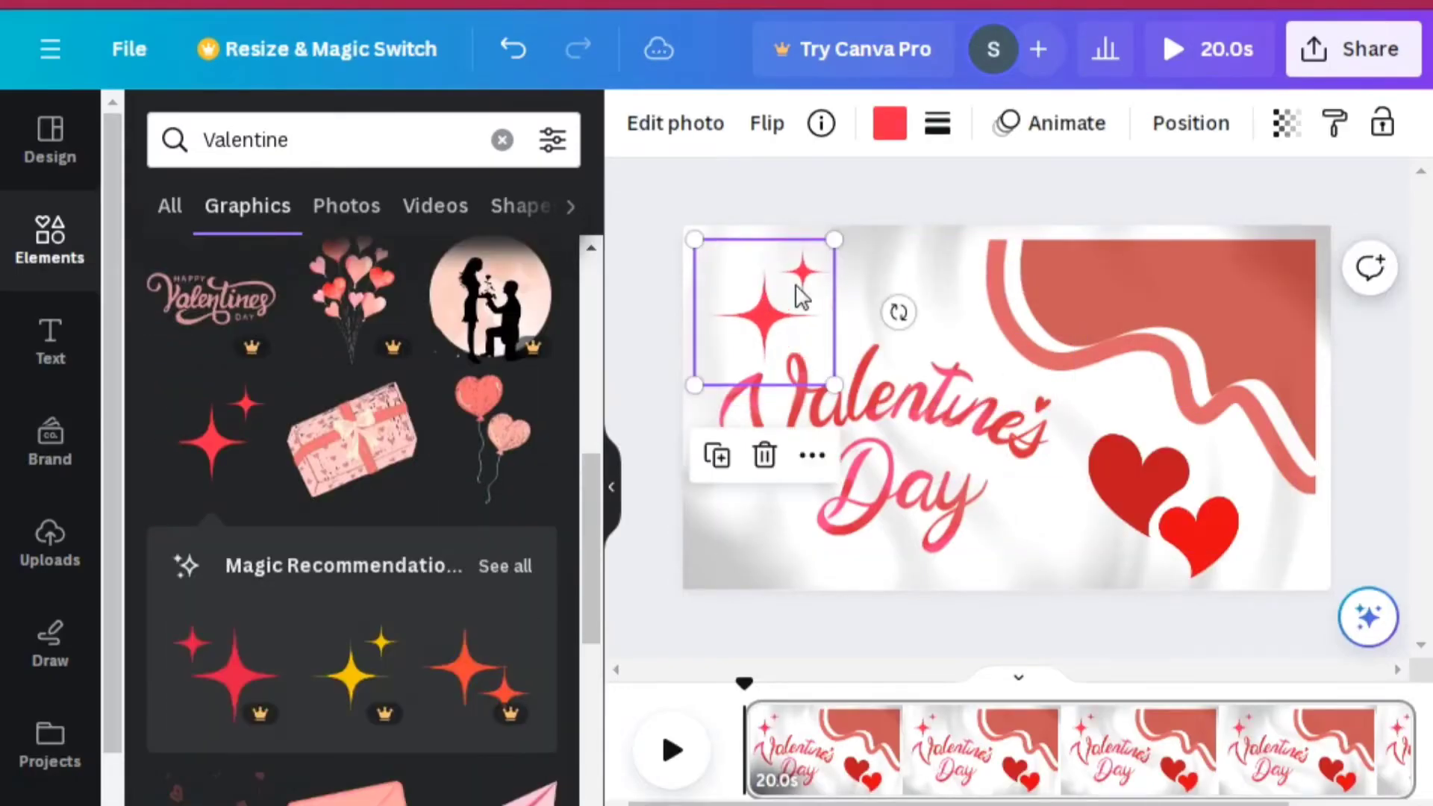
{"action": "left_click", "coordinate": [764, 455]}
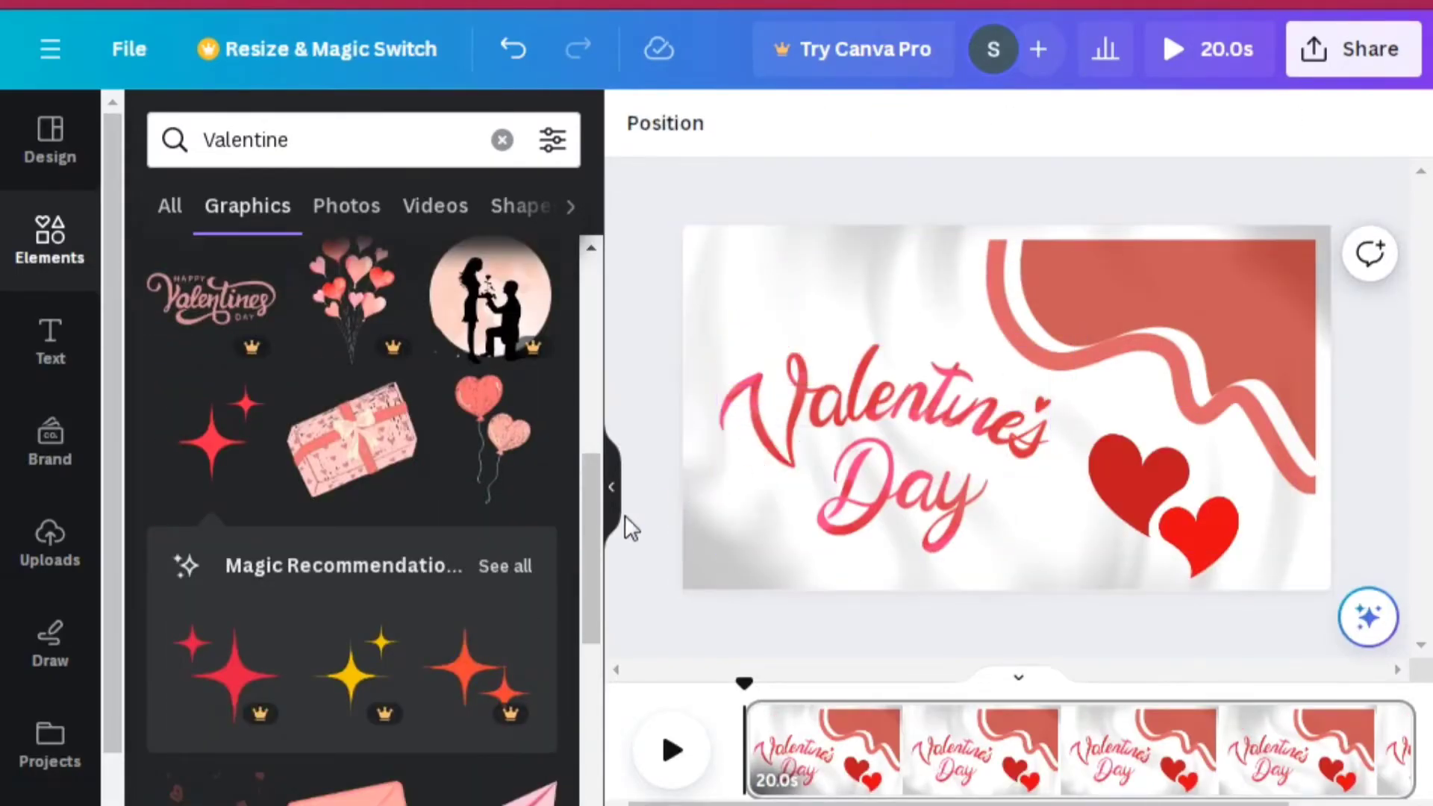
Try the pink ribbon bow graphic in the upper-left corner of the page and remove it.
{"action": "left_click_drag", "start_coordinate": [597, 533], "coordinate": [591, 485]}
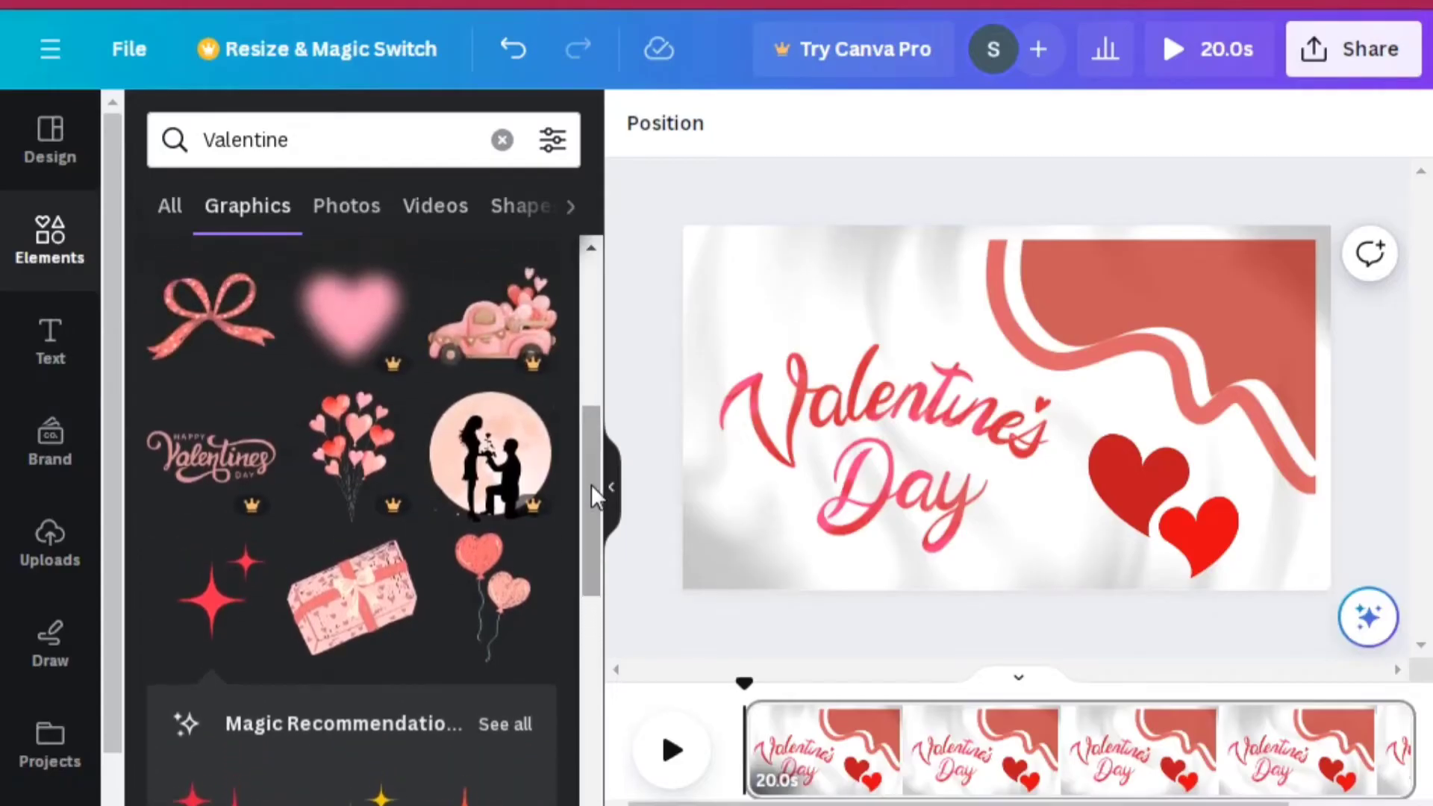
{"action": "left_click", "coordinate": [250, 333]}
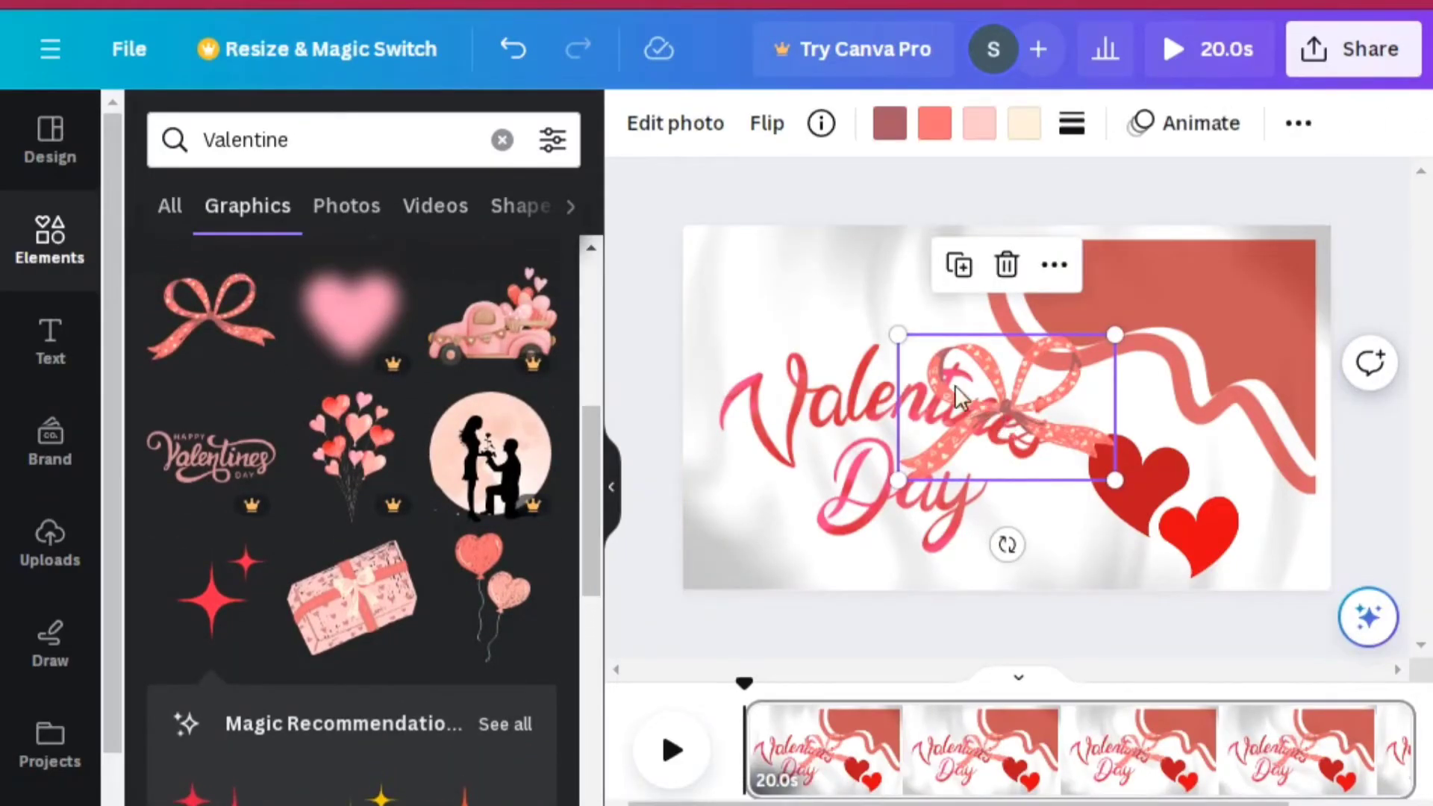
{"action": "left_click_drag", "start_coordinate": [918, 373], "coordinate": [806, 310]}
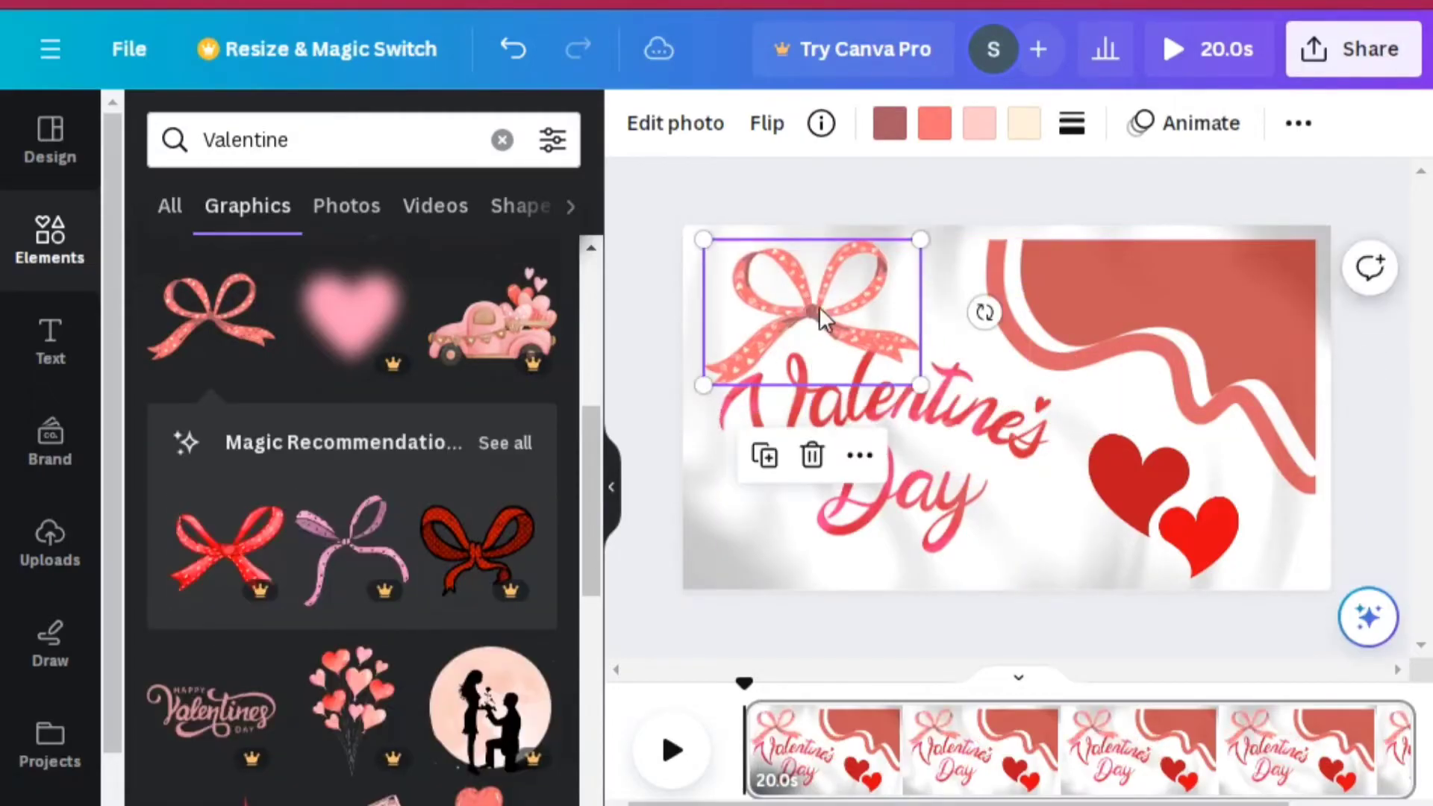
{"action": "left_click", "coordinate": [812, 457]}
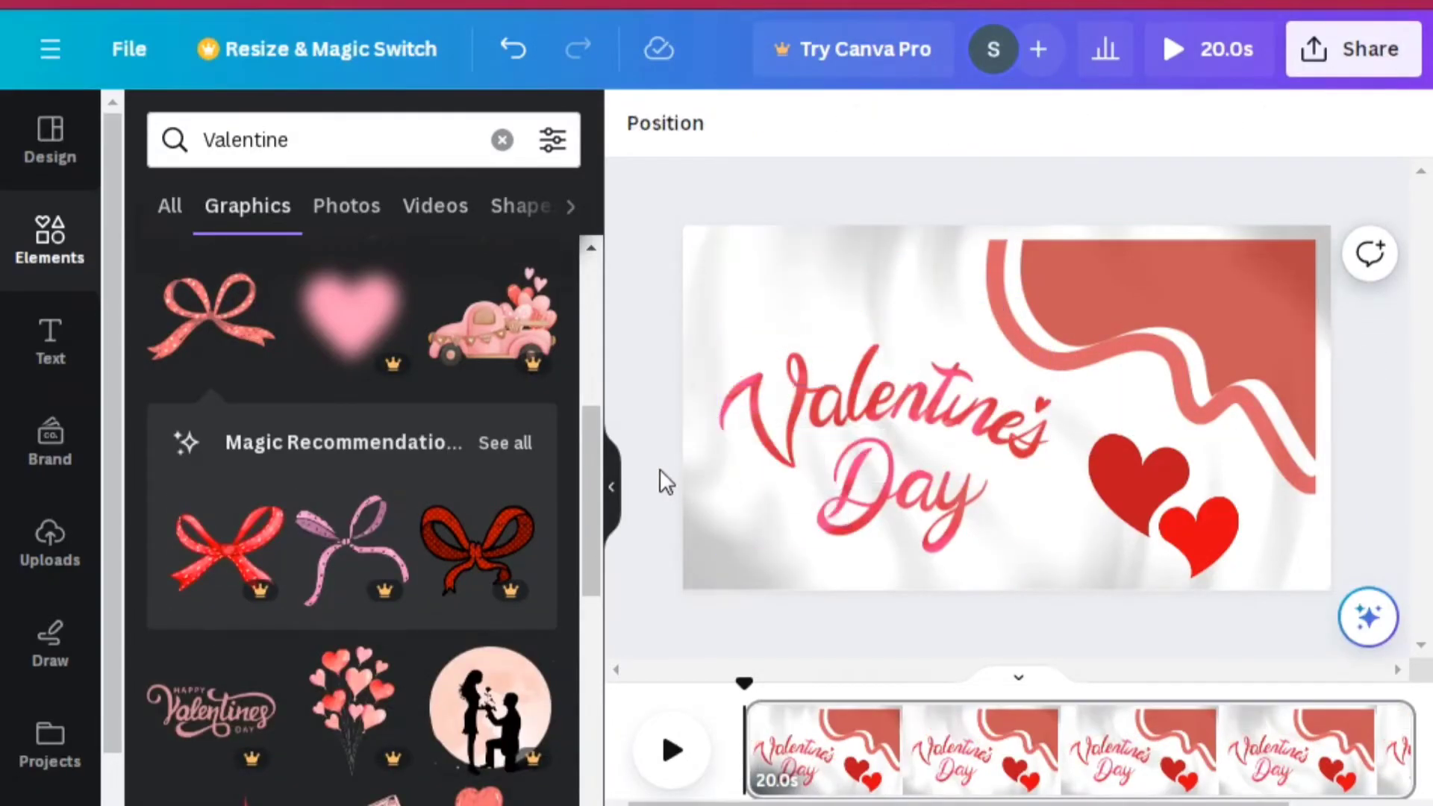
Add the red heart-flowers graphic, shrink it to less than half its size and place it in the page's upper-left corner above the lettering.
{"action": "left_click_drag", "start_coordinate": [582, 516], "coordinate": [593, 622]}
{"action": "scroll", "coordinate": [593, 622], "scroll_direction": "down", "scroll_amount": 3}
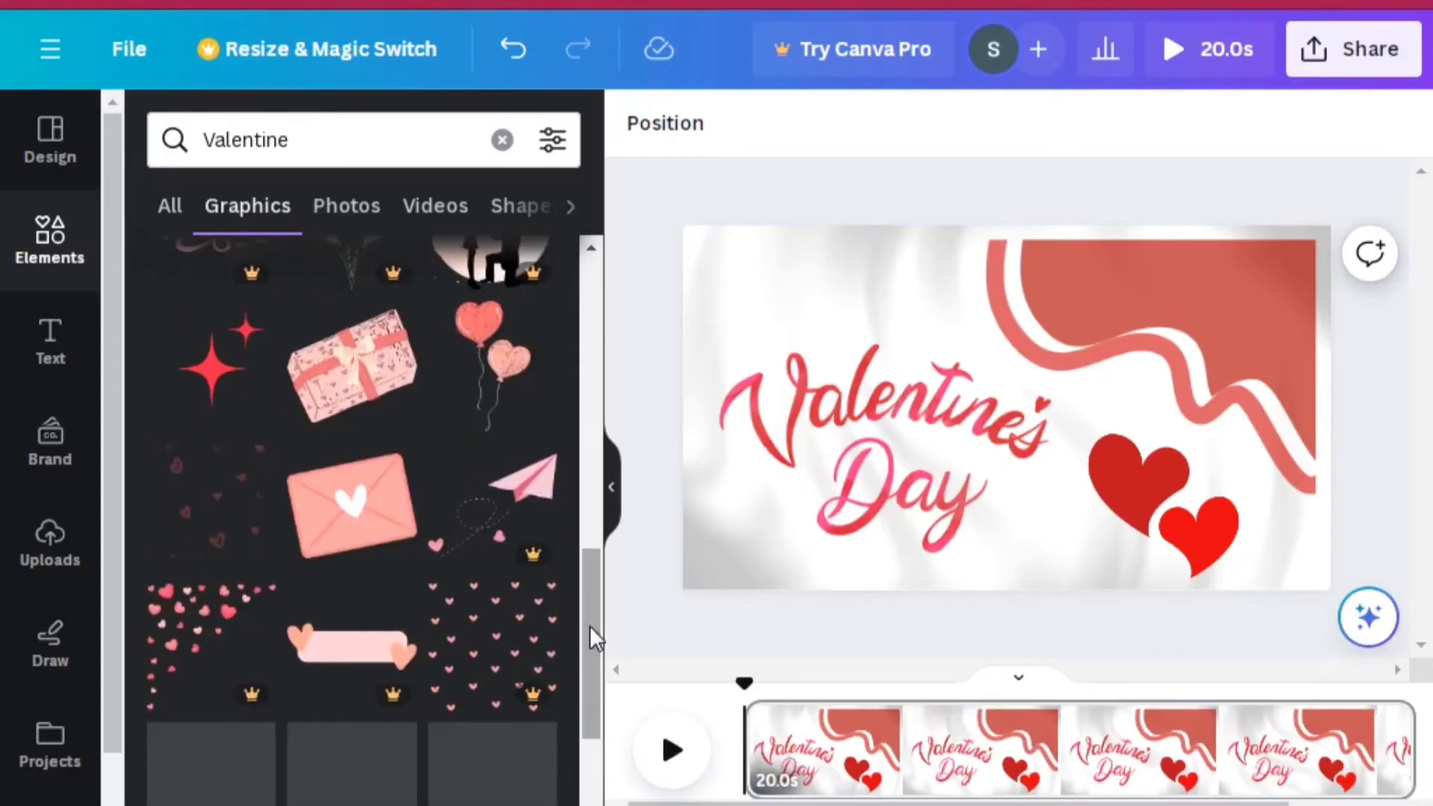
{"action": "left_click_drag", "start_coordinate": [590, 625], "coordinate": [589, 669]}
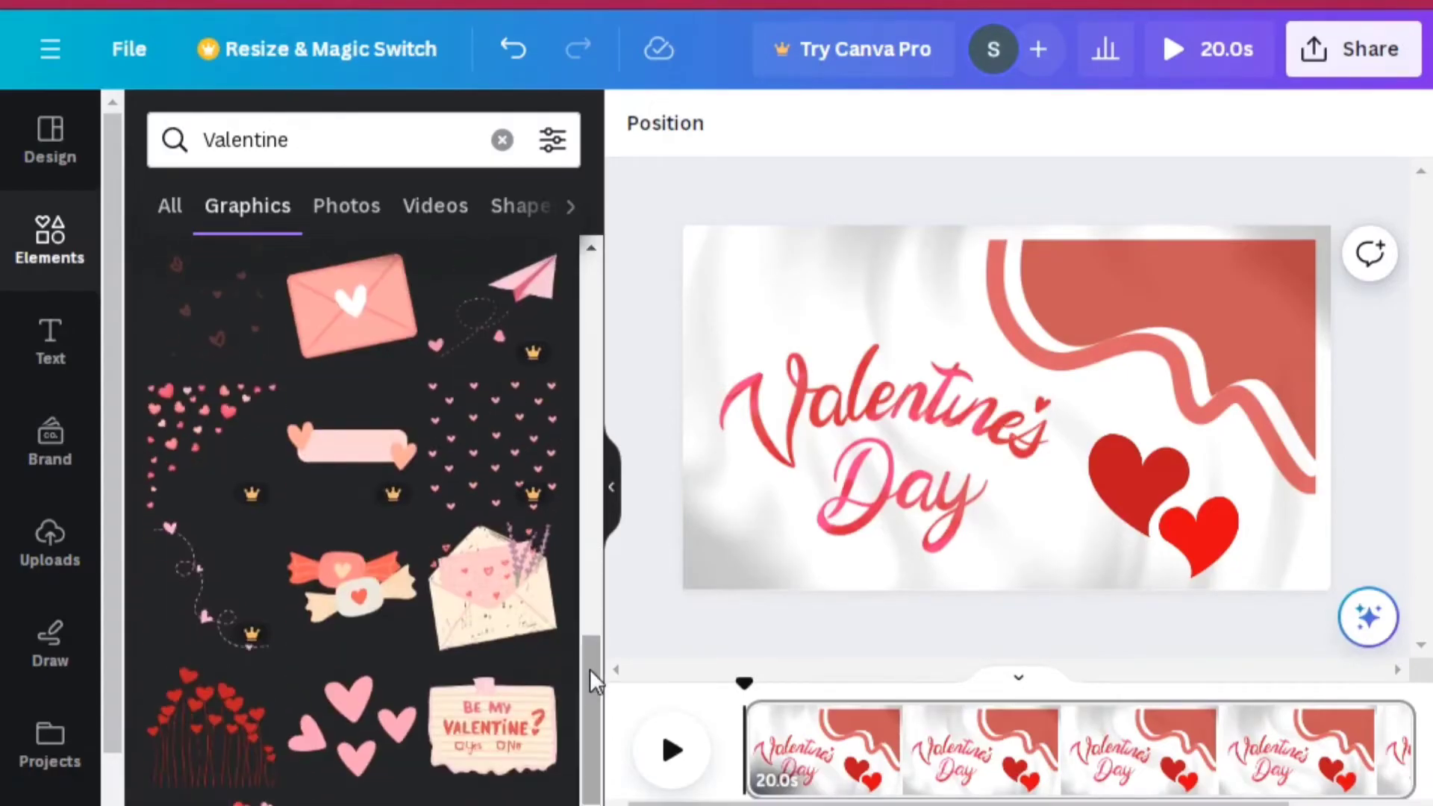
{"action": "left_click", "coordinate": [173, 742]}
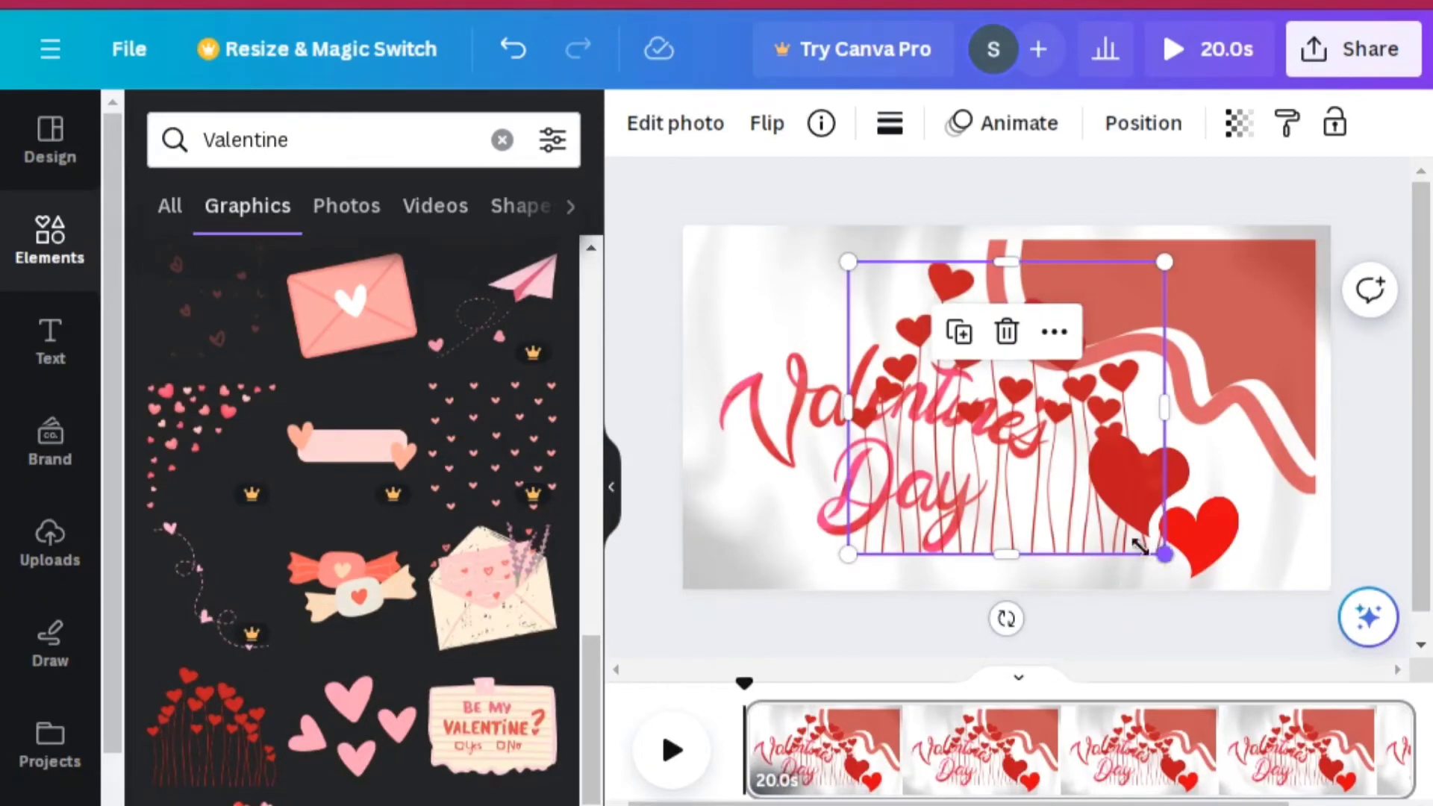
{"action": "left_click_drag", "start_coordinate": [1139, 547], "coordinate": [959, 381]}
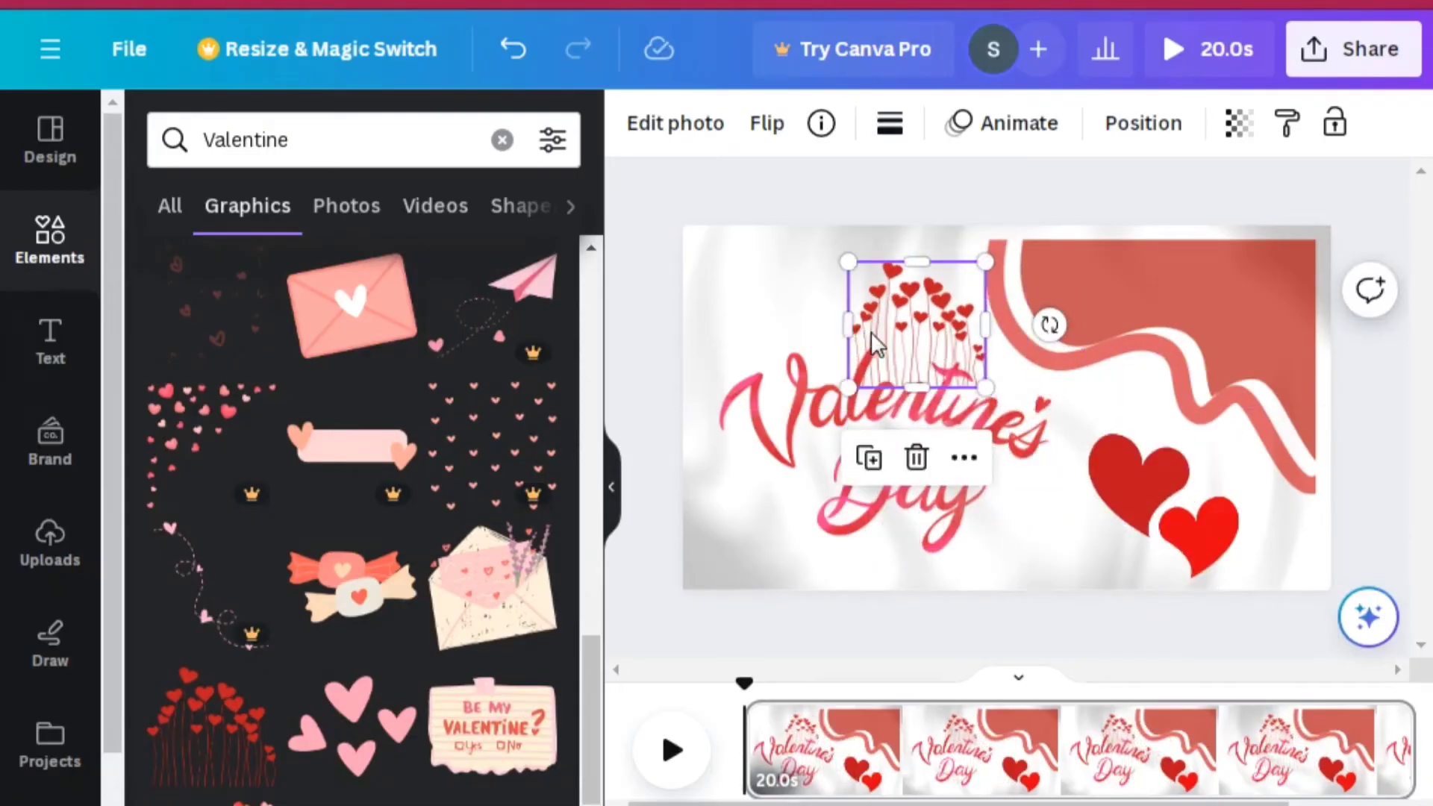
{"action": "left_click_drag", "start_coordinate": [873, 334], "coordinate": [729, 304]}
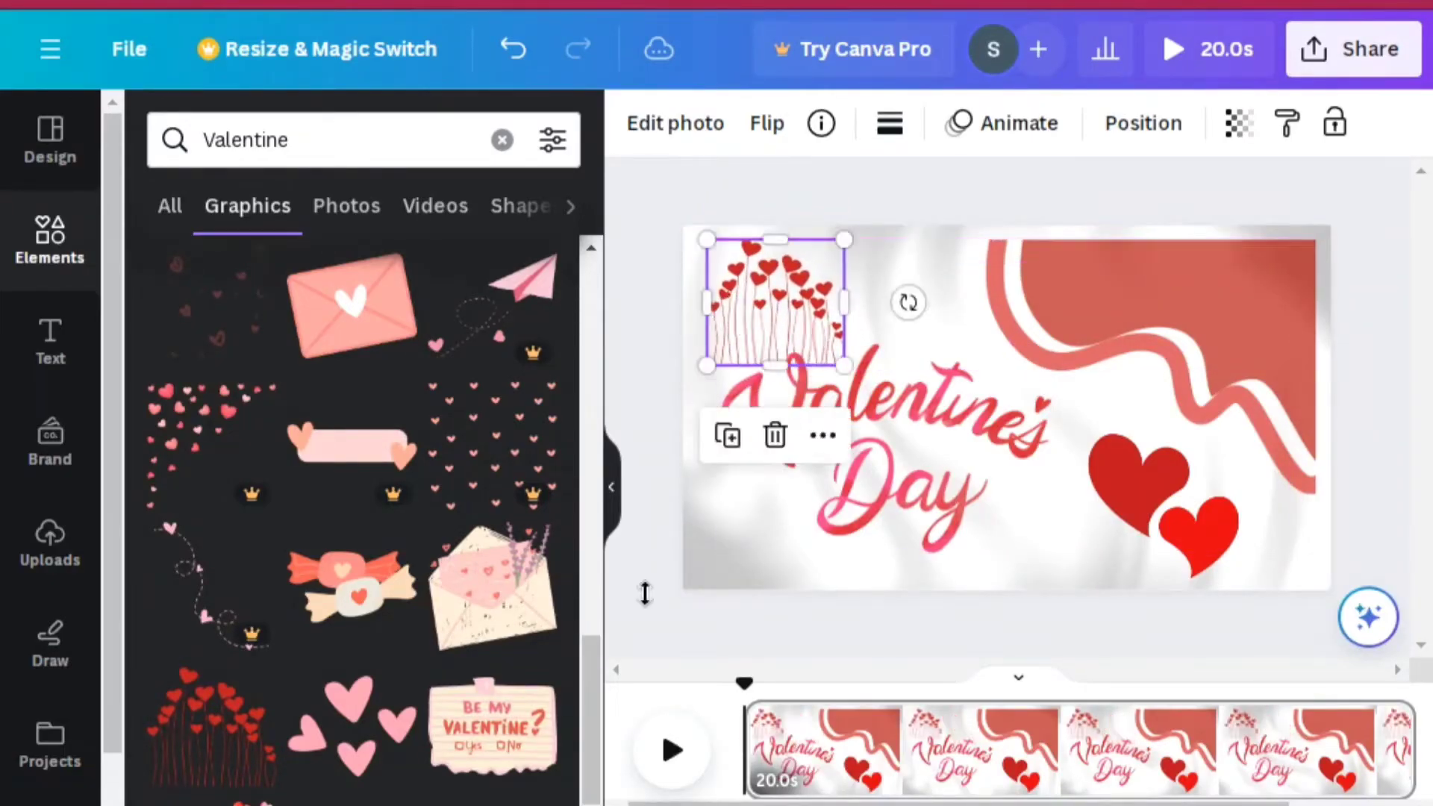
{"action": "left_click", "coordinate": [647, 611]}
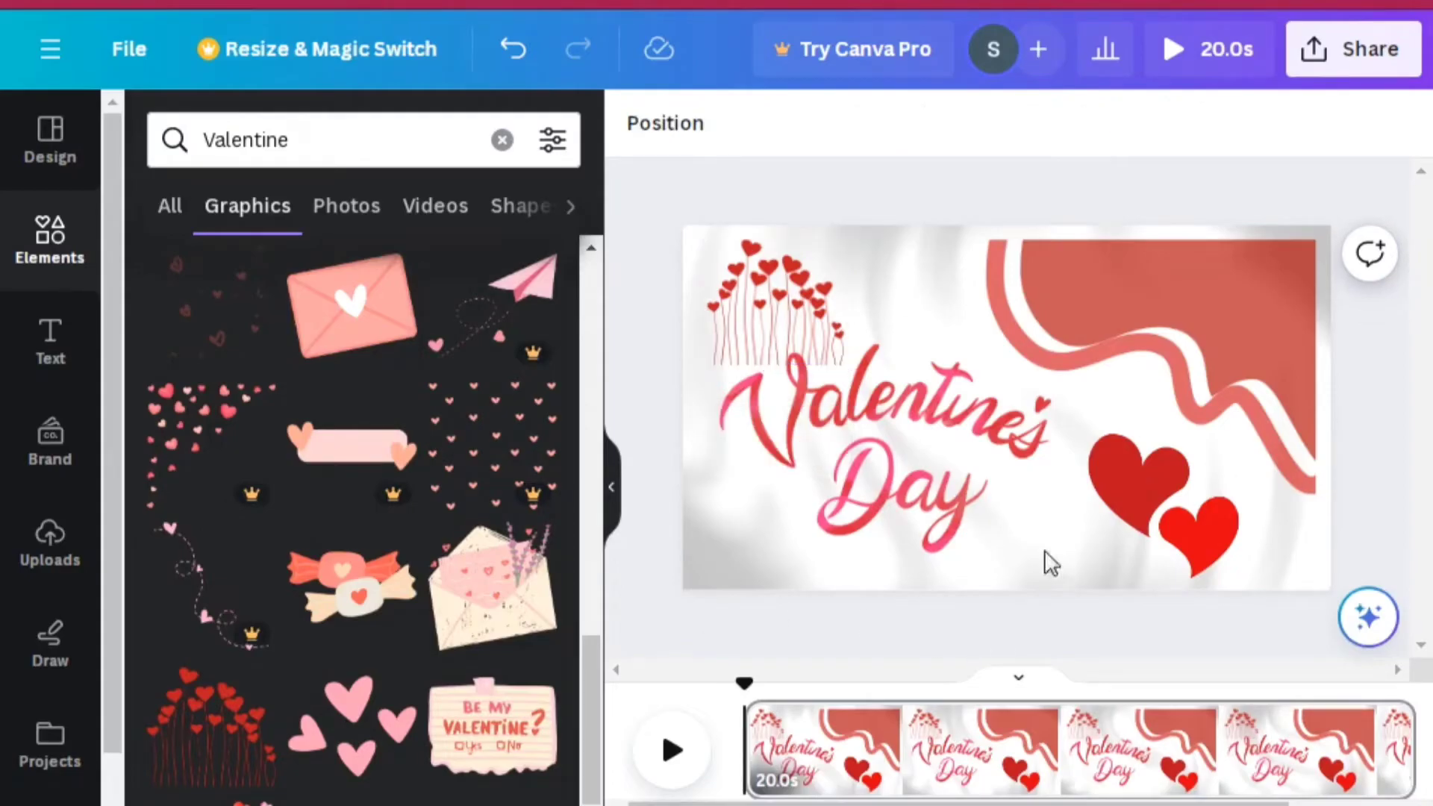
Try the Fade, Blur and Pop animations on the two red hearts graphic and settle on Succession.
{"action": "left_click", "coordinate": [1162, 504]}
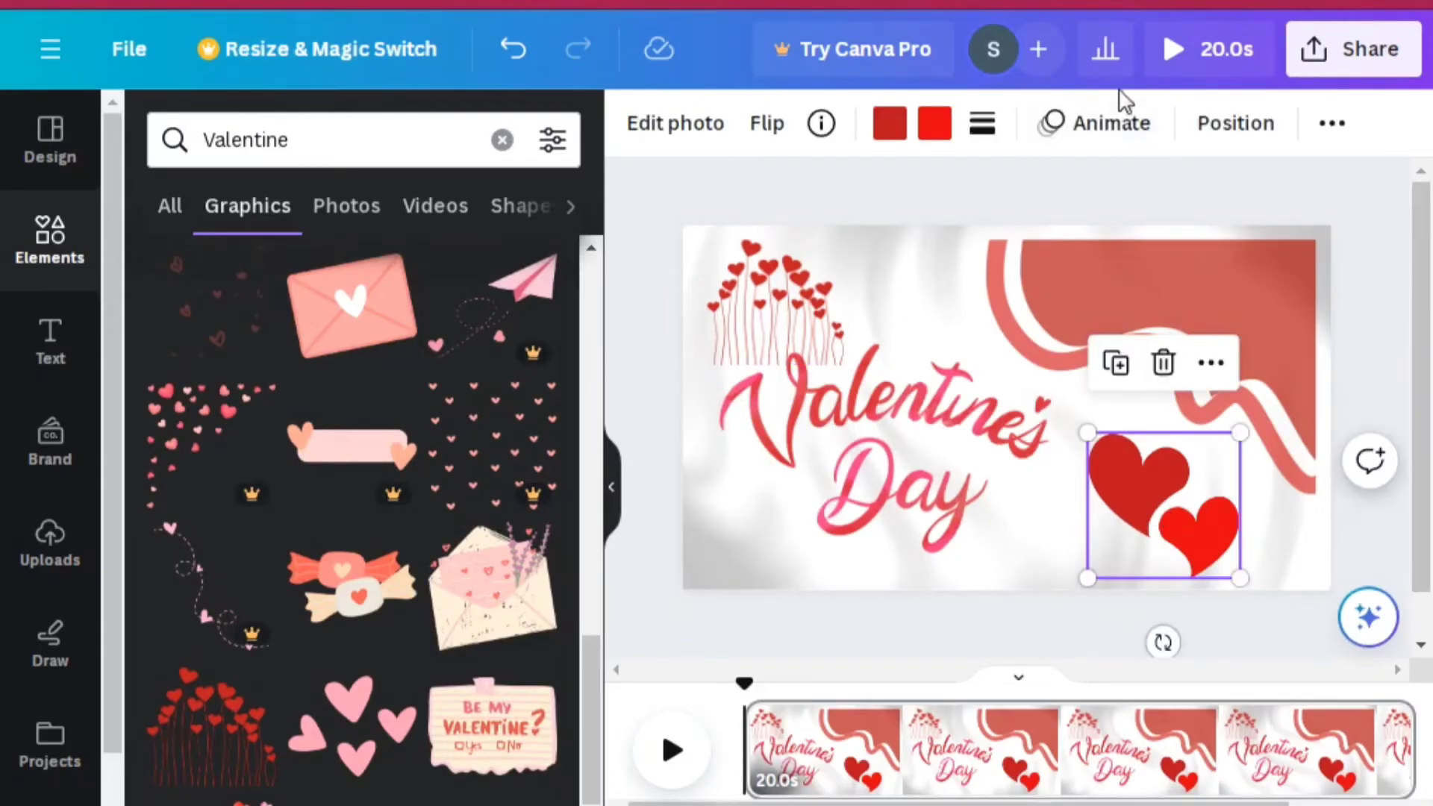
{"action": "left_click", "coordinate": [1119, 131]}
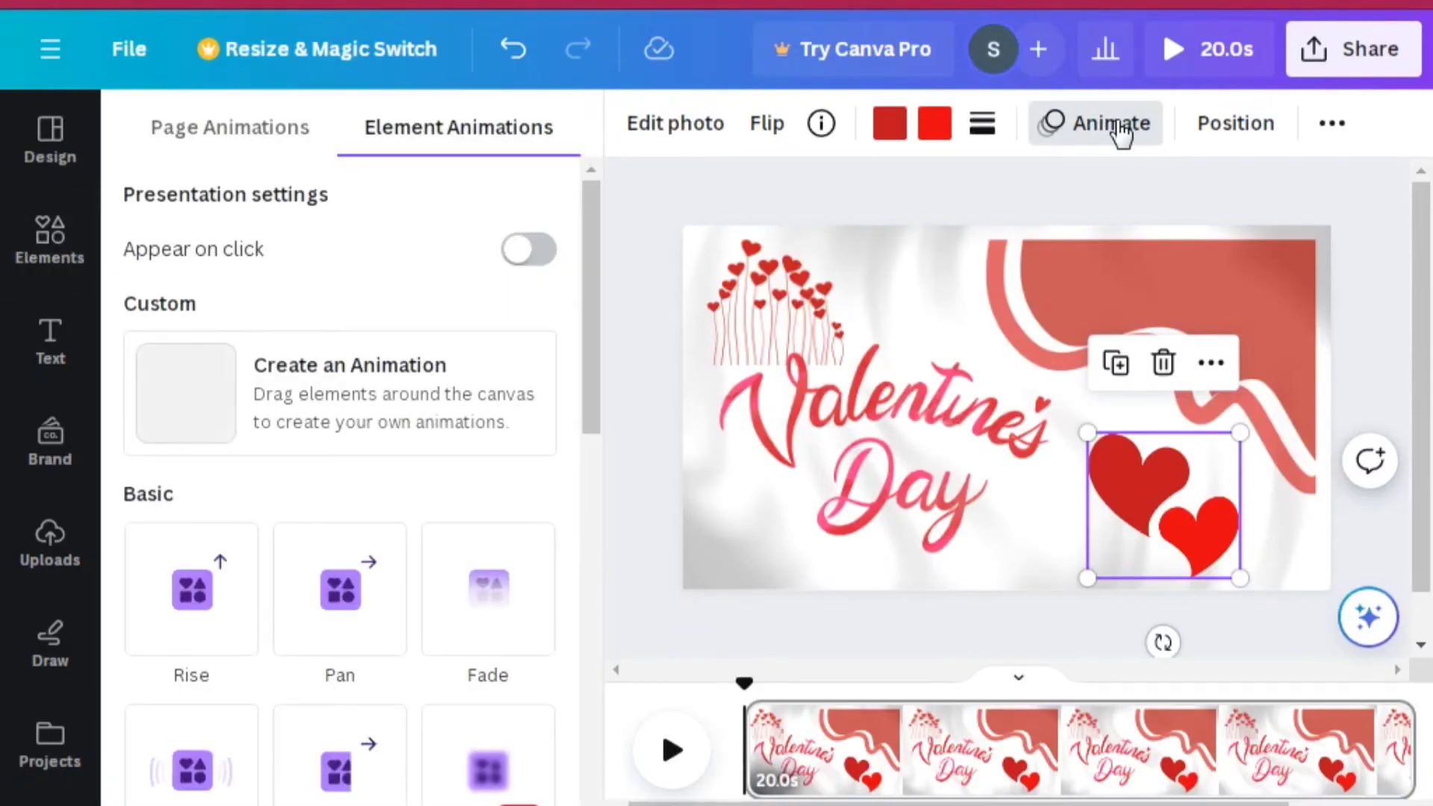
{"action": "left_click", "coordinate": [499, 608]}
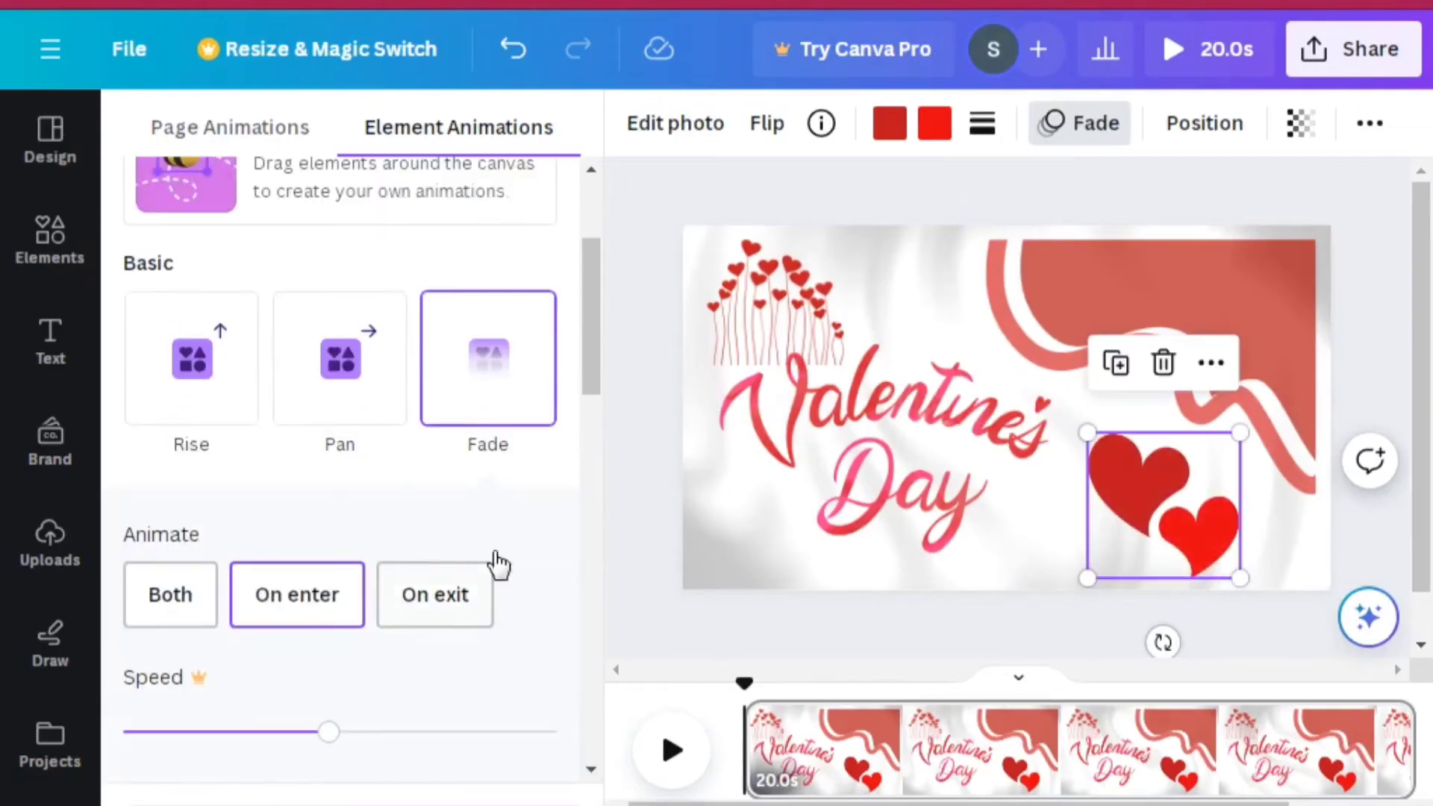
{"action": "left_click_drag", "start_coordinate": [597, 345], "coordinate": [589, 491]}
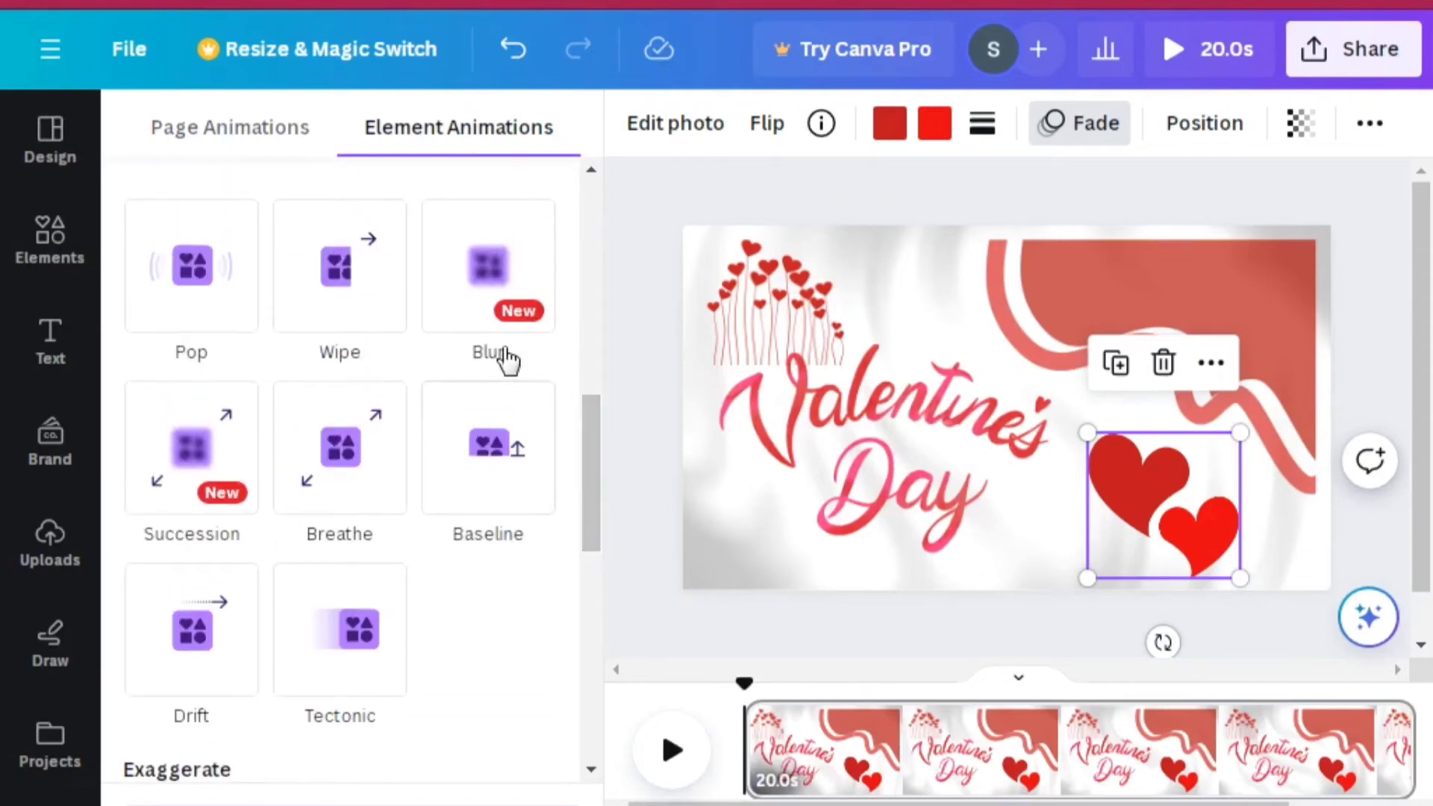
{"action": "left_click", "coordinate": [481, 278]}
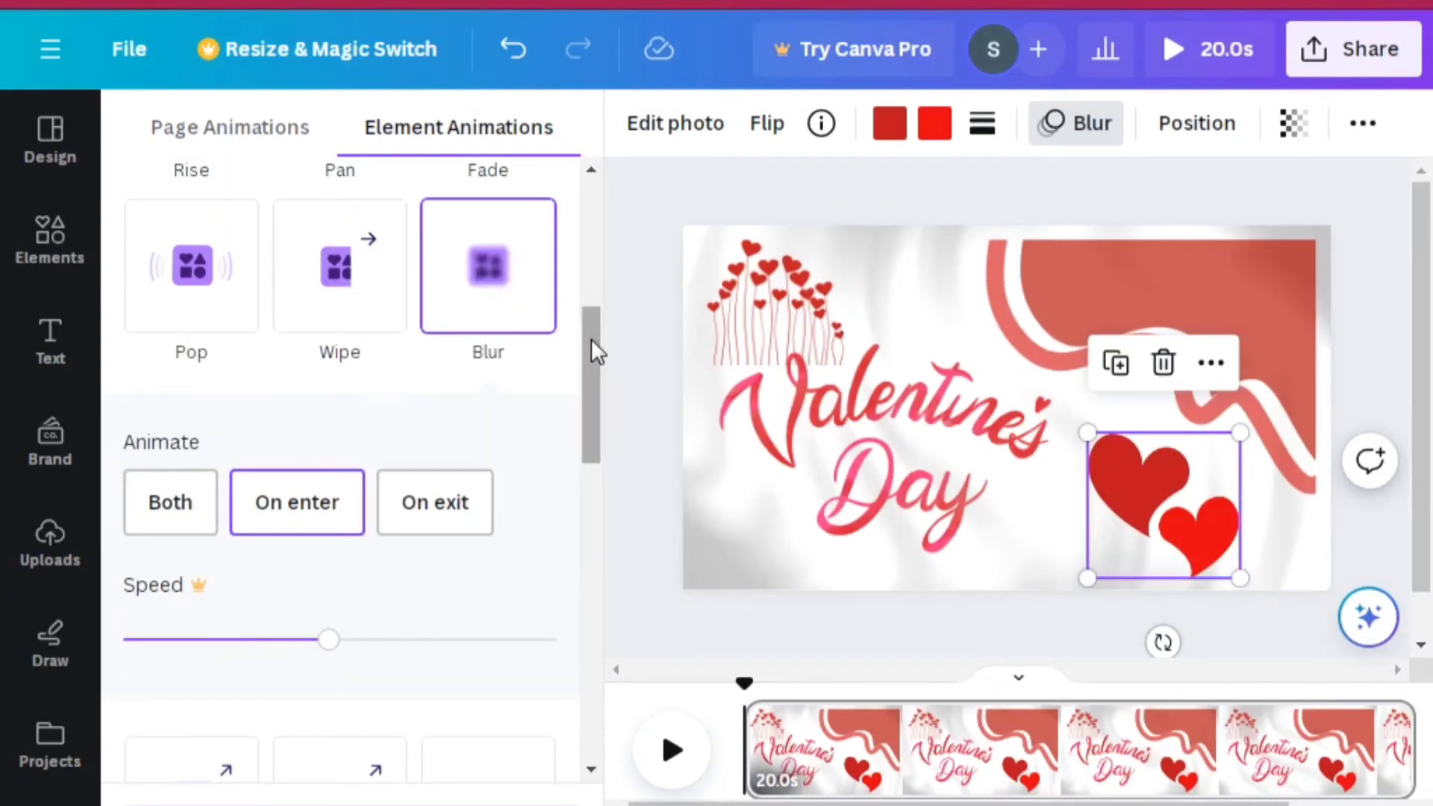
{"action": "left_click_drag", "start_coordinate": [589, 338], "coordinate": [588, 276]}
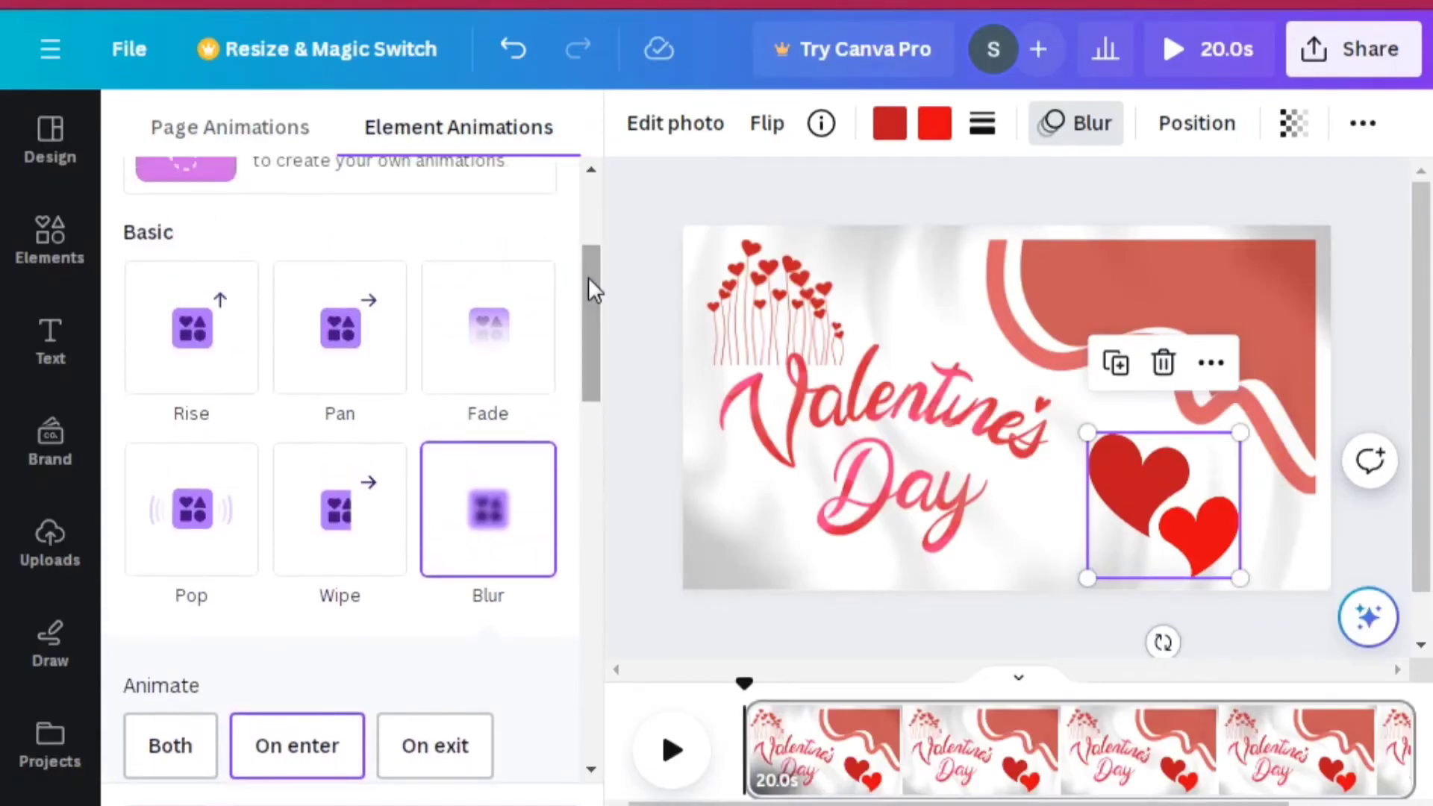
{"action": "left_click", "coordinate": [207, 515]}
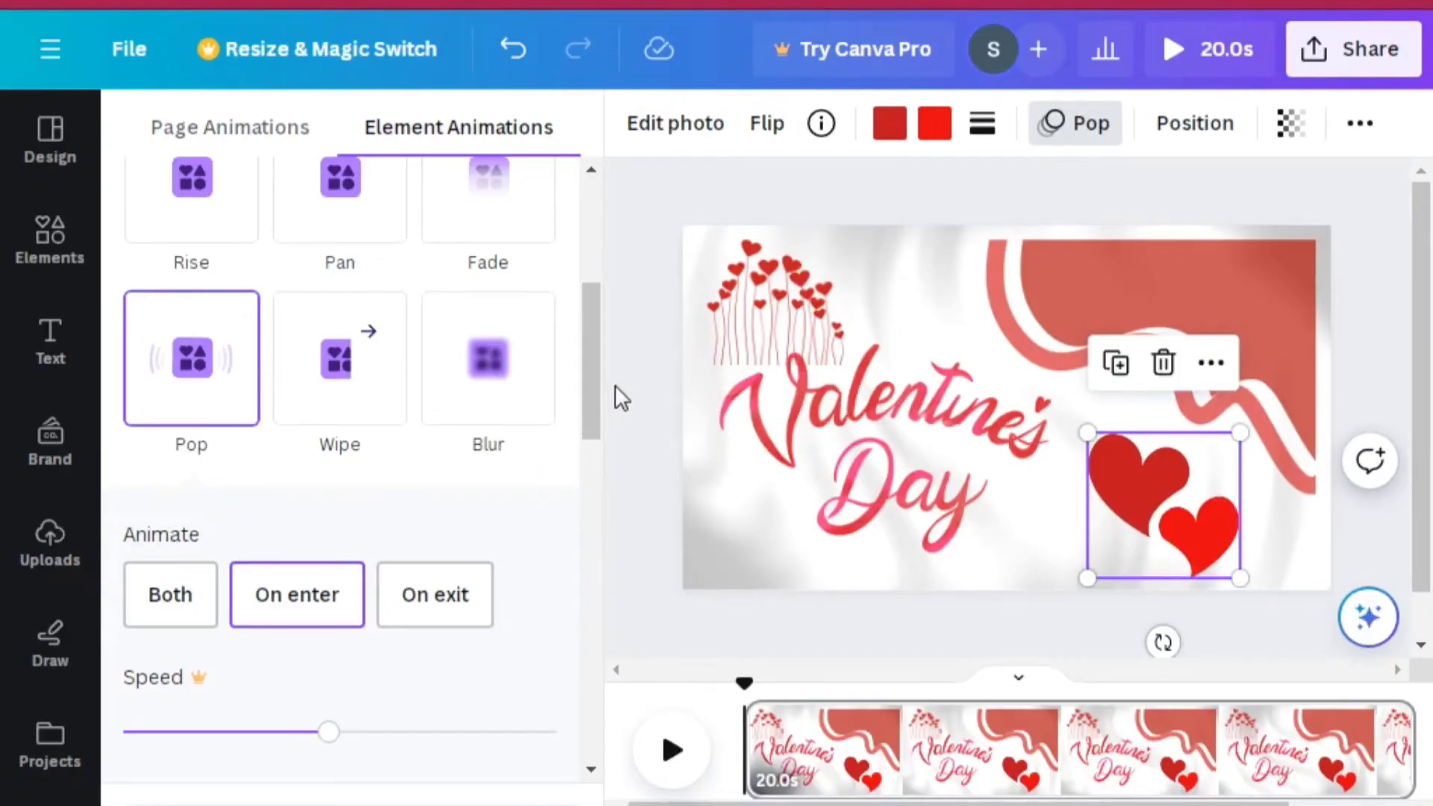
{"action": "left_click_drag", "start_coordinate": [594, 387], "coordinate": [592, 505]}
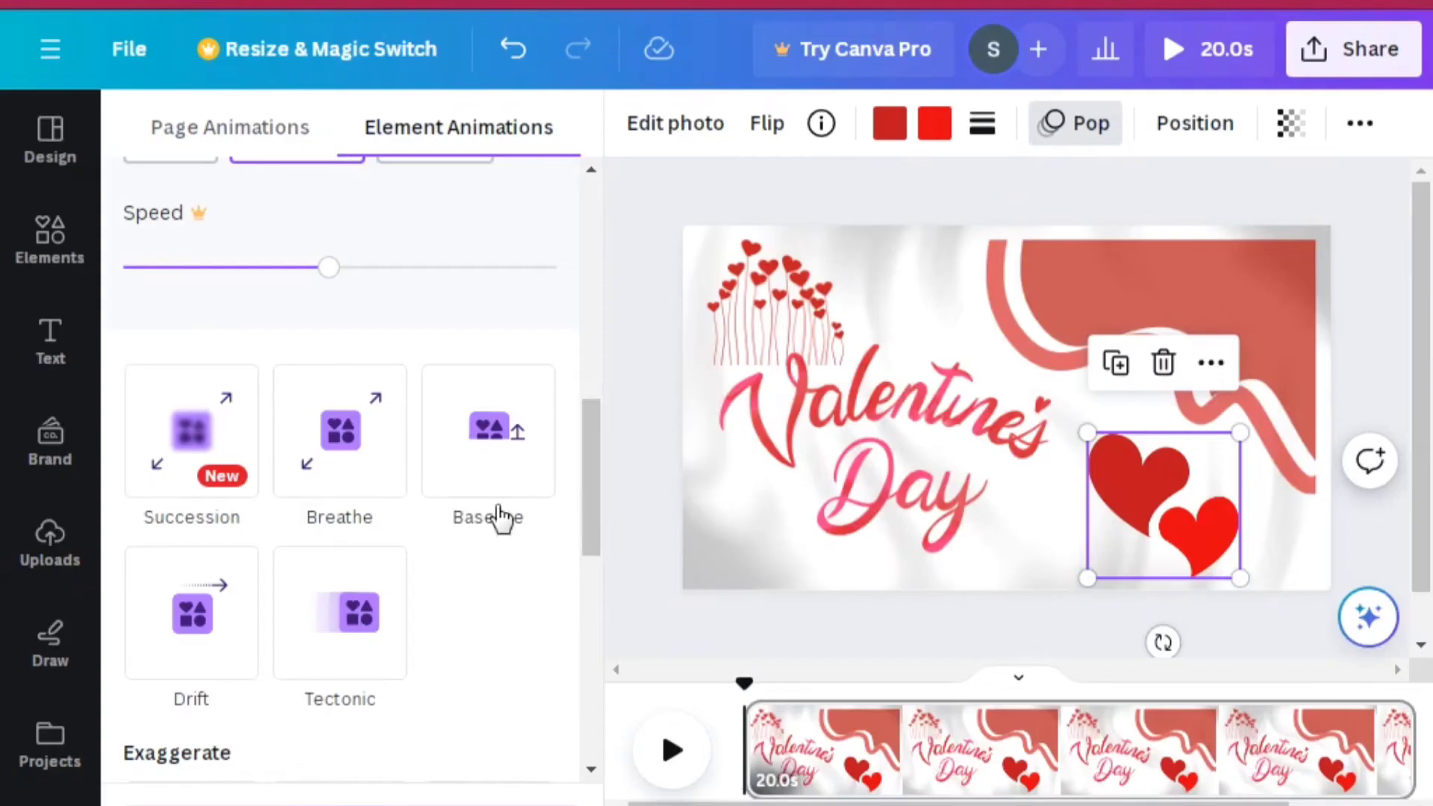
{"action": "left_click", "coordinate": [179, 451]}
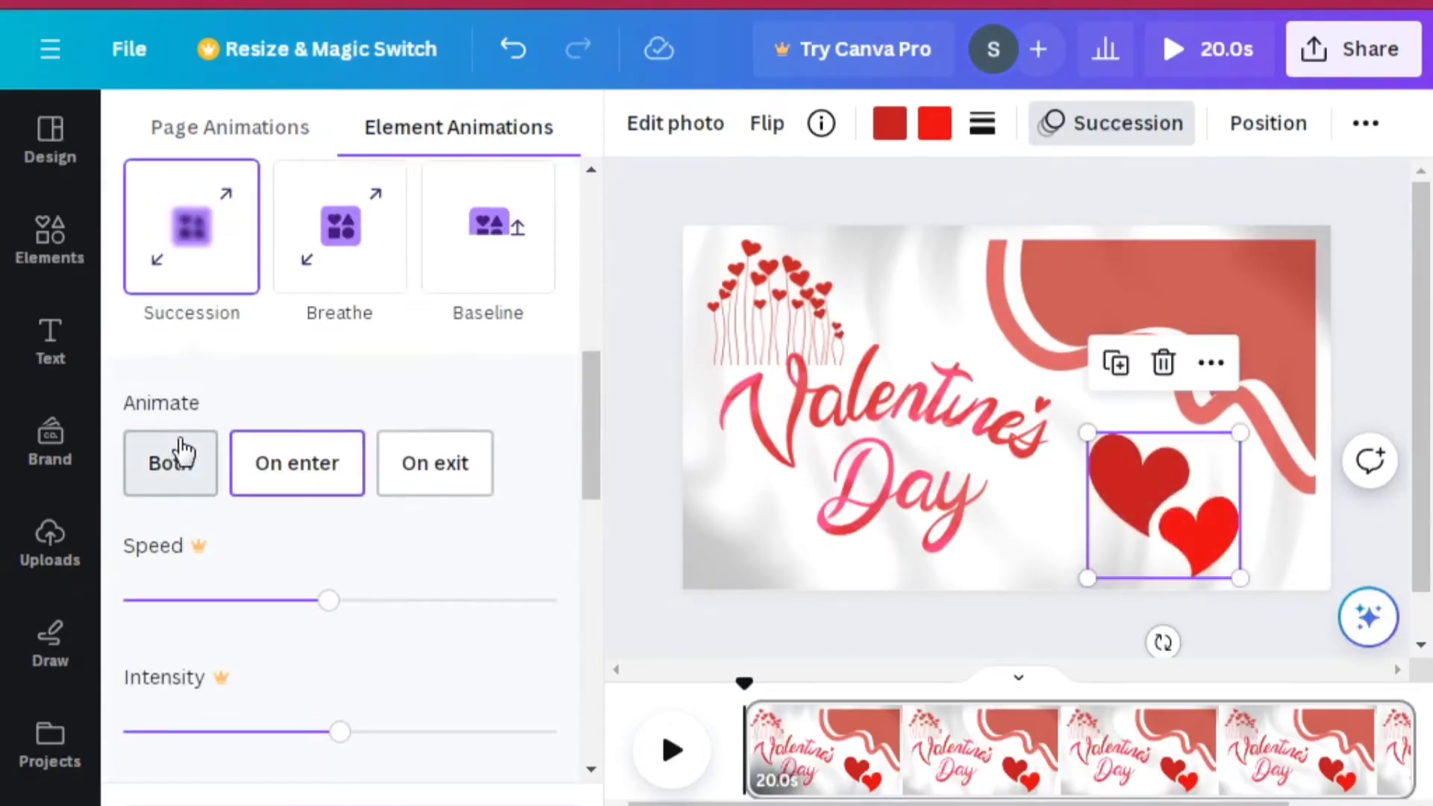
Apply the Succession animation to the heart-flowers graphic in the page's upper-left corner.
{"action": "left_click", "coordinate": [737, 276]}
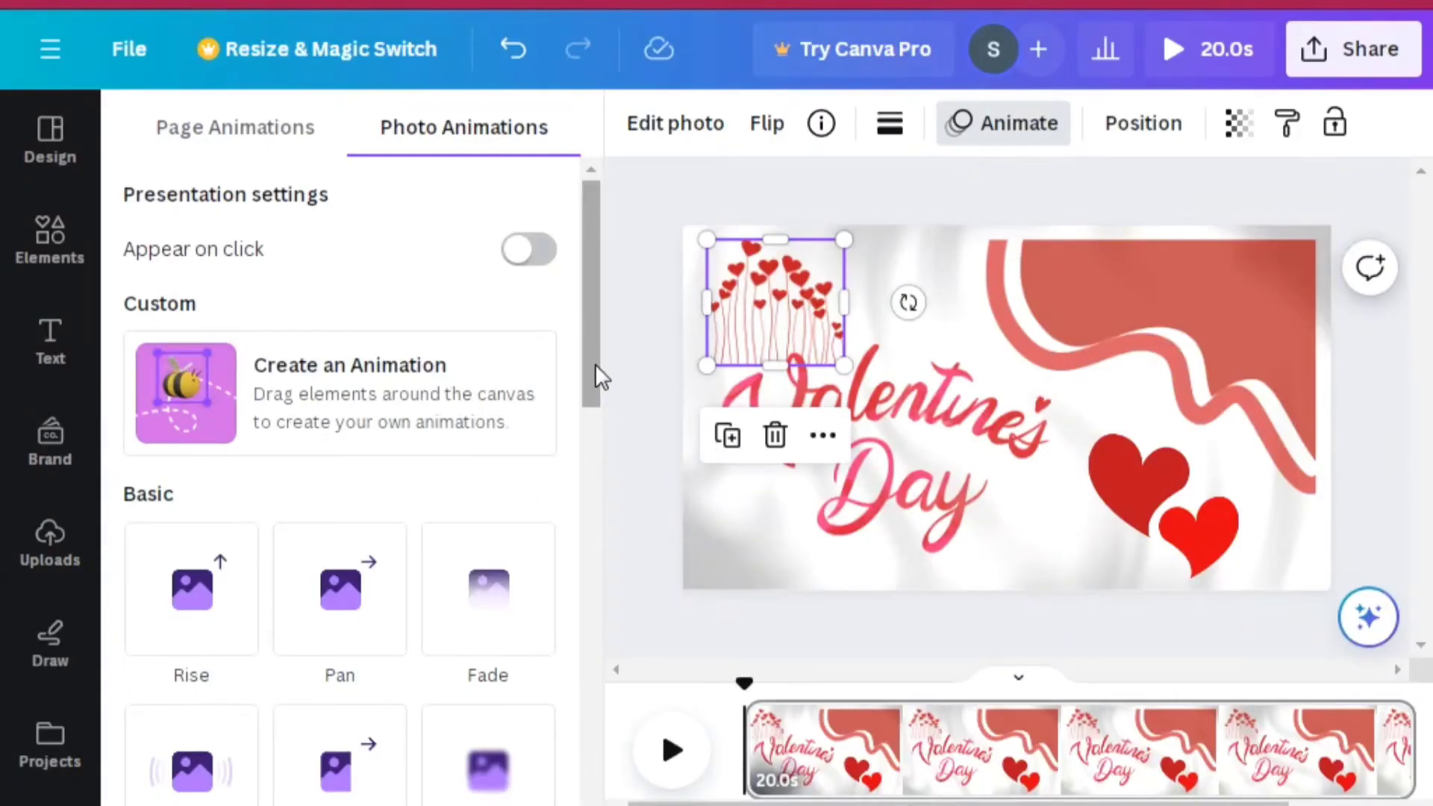
{"action": "left_click_drag", "start_coordinate": [591, 365], "coordinate": [588, 437]}
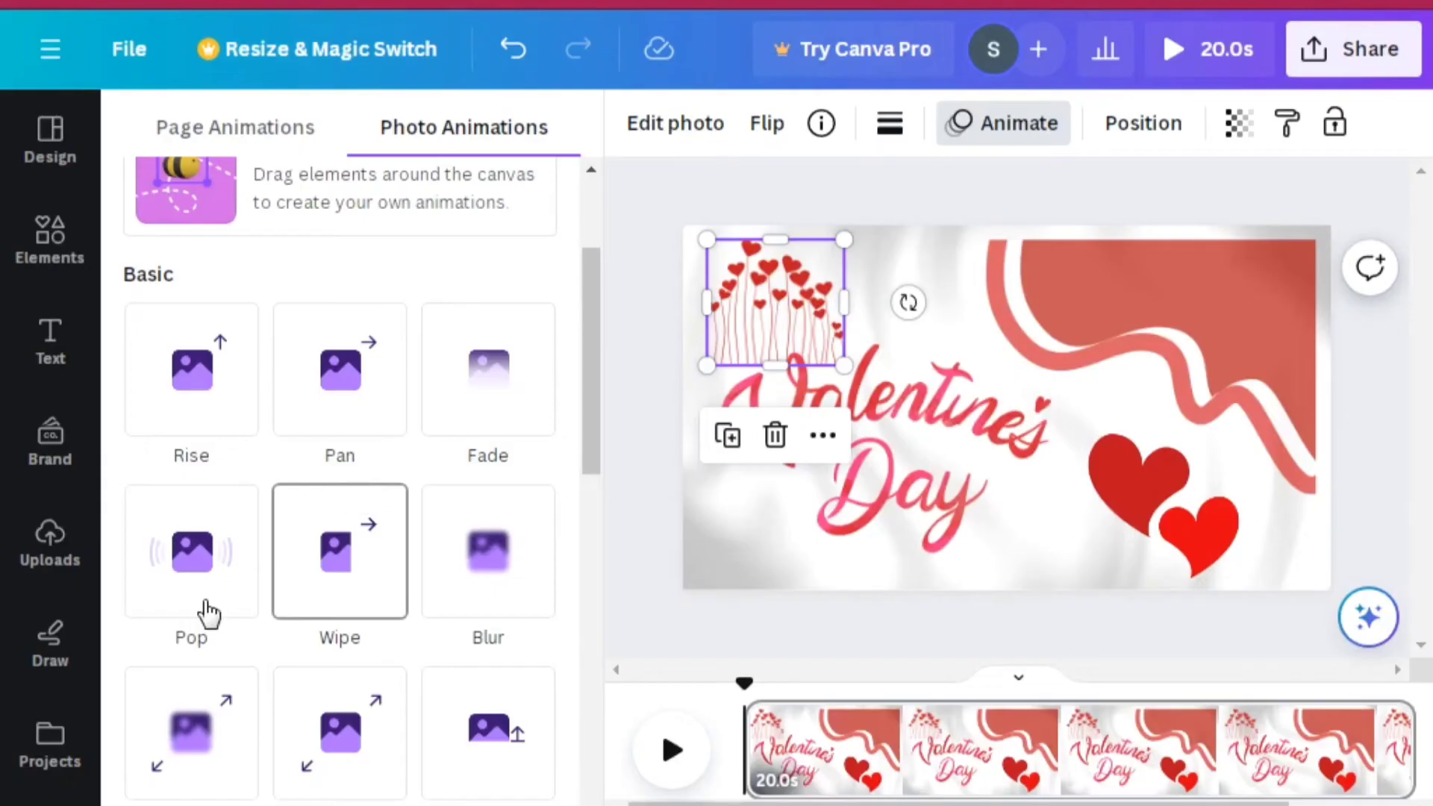
{"action": "left_click", "coordinate": [197, 746]}
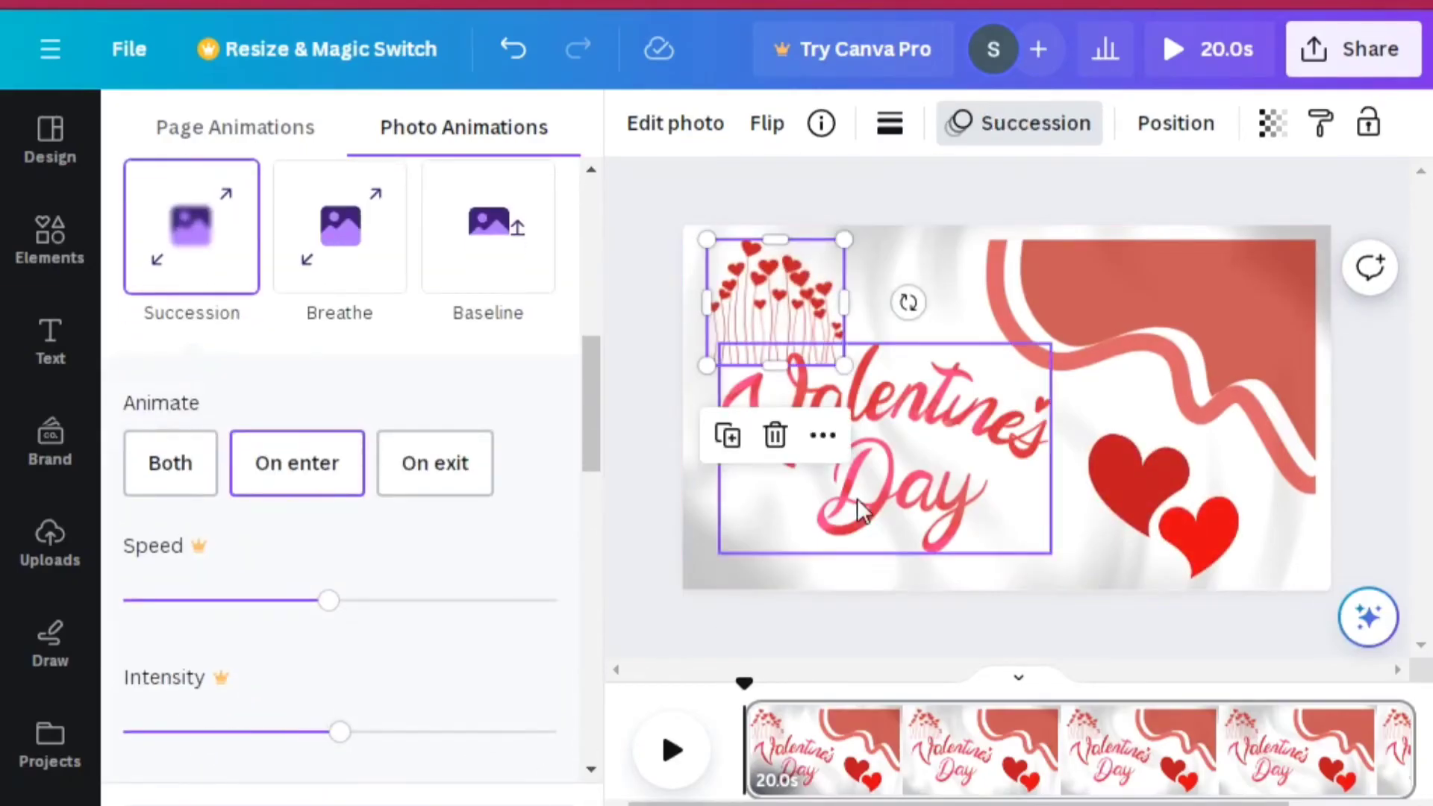
Apply the Tectonic animation to the "Valentine's Day" lettering and move it slightly down, clear of the heart flowers.
{"action": "key", "text": "ctrl+z"}
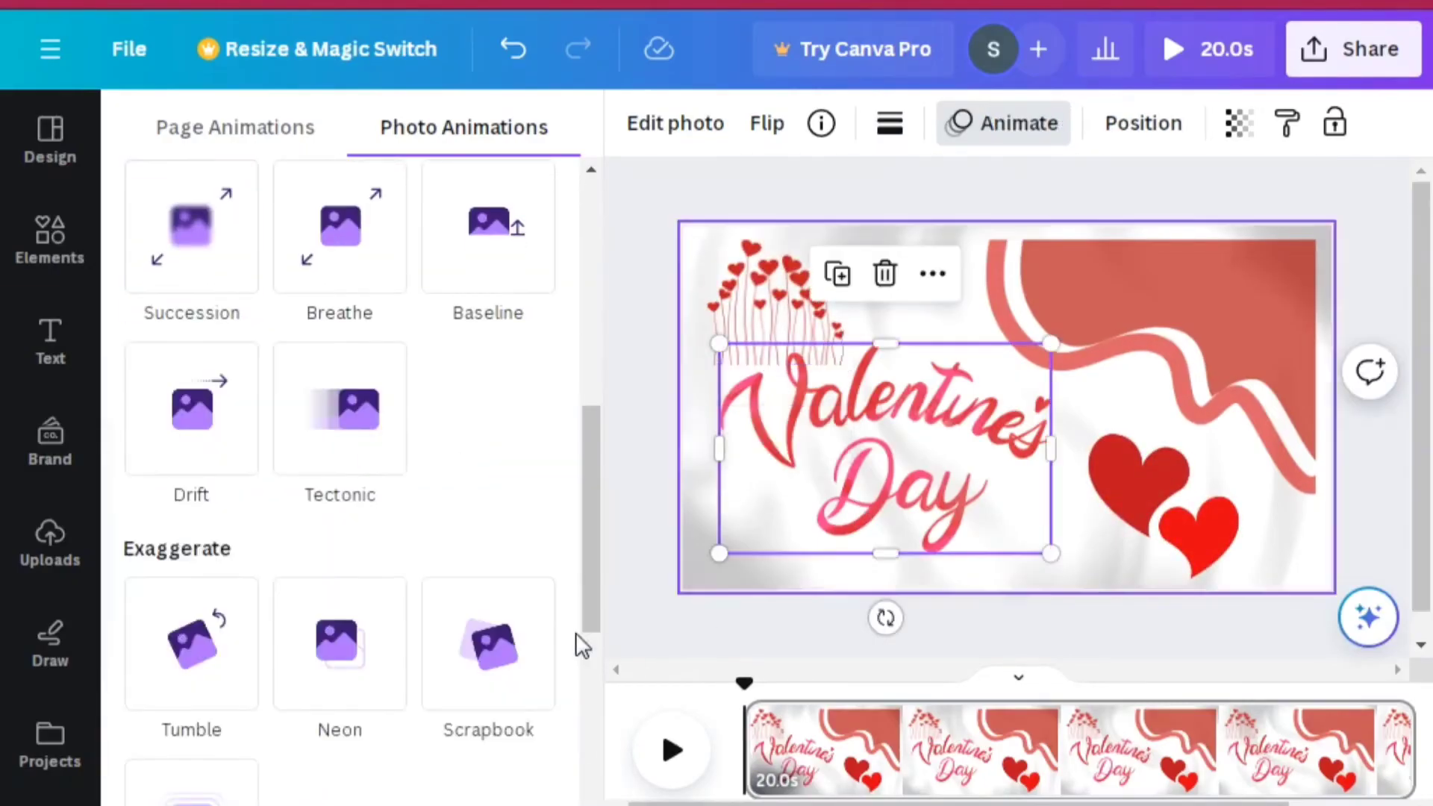
{"action": "left_click", "coordinate": [365, 379]}
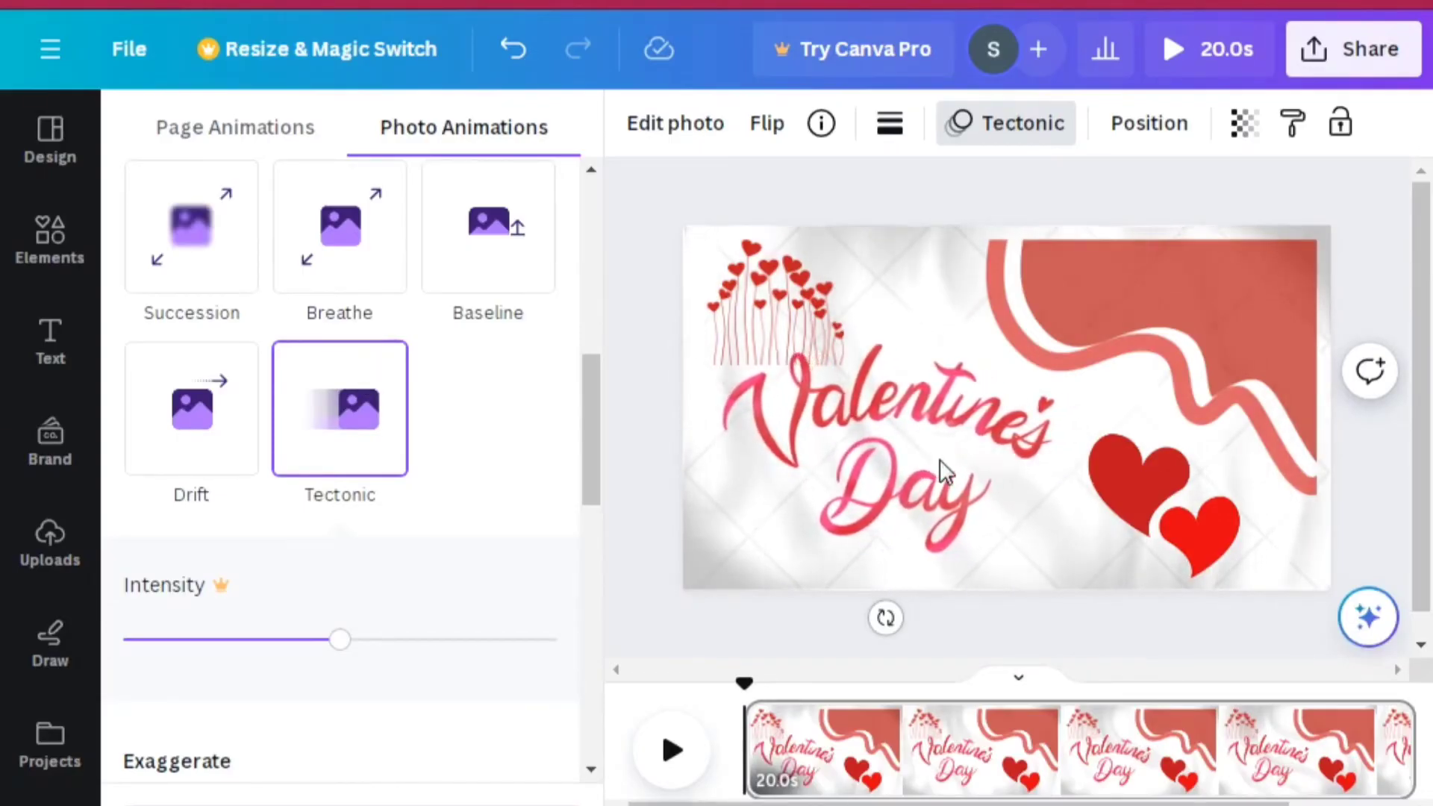
{"action": "left_click", "coordinate": [940, 489]}
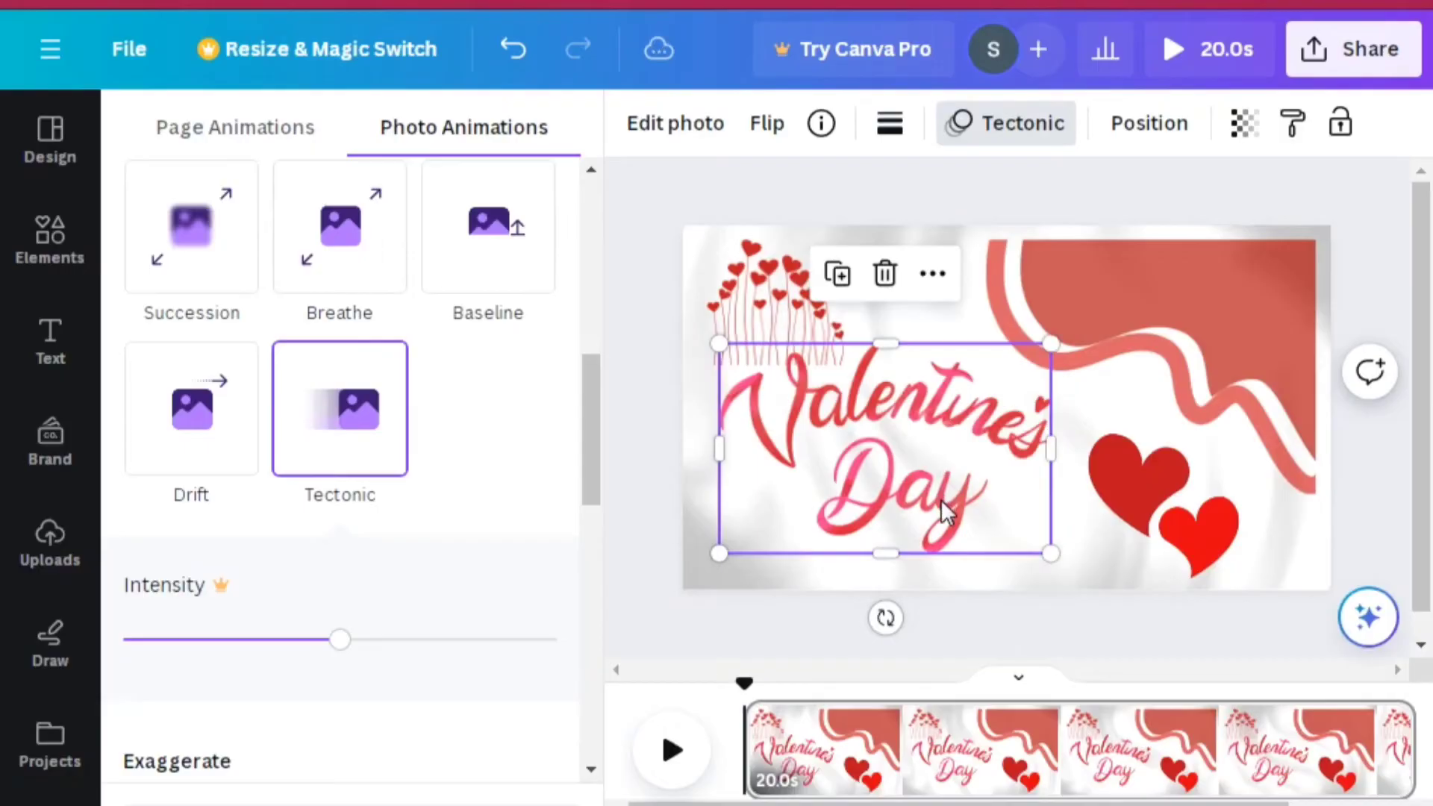
{"action": "left_click_drag", "start_coordinate": [940, 500], "coordinate": [942, 516]}
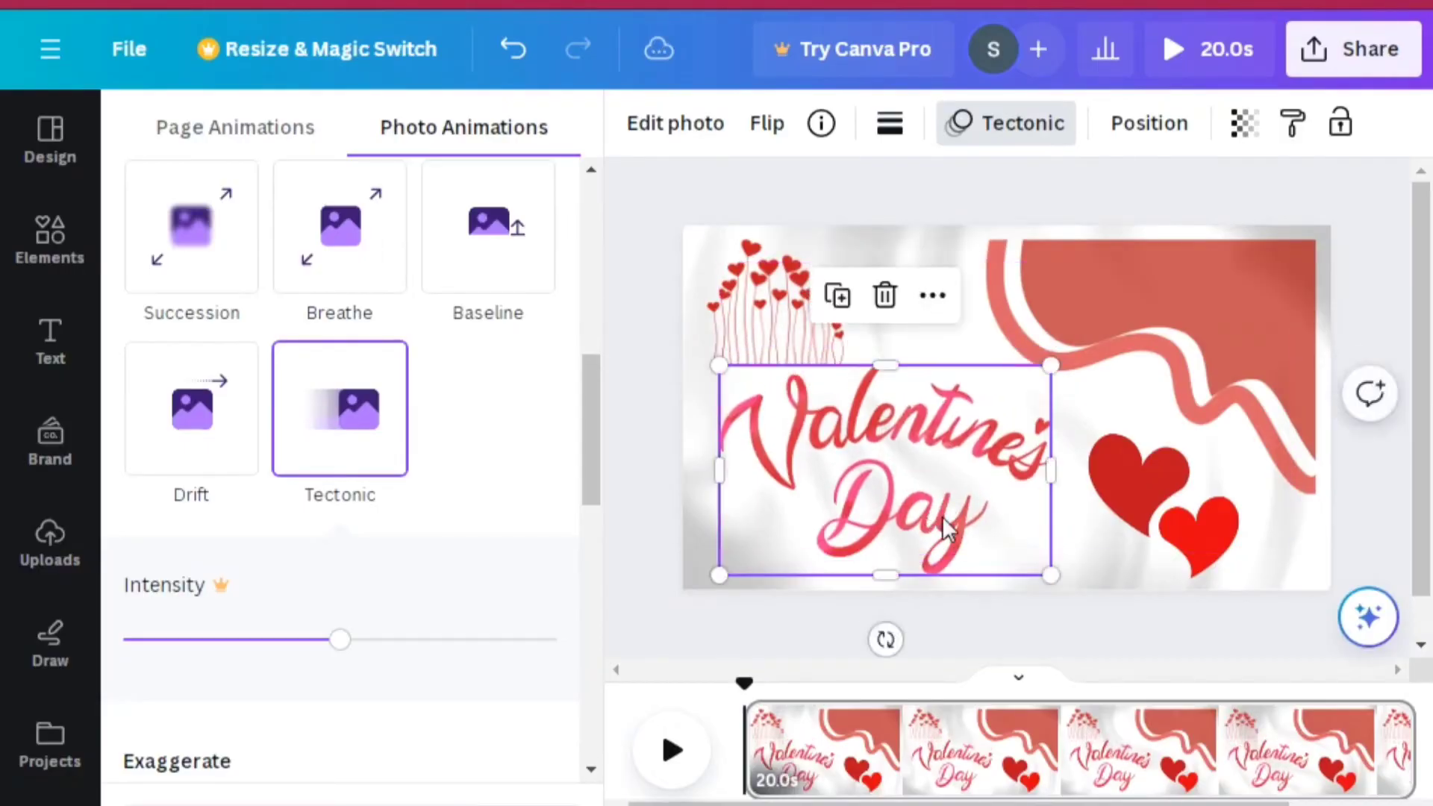
{"action": "key", "text": "Escape"}
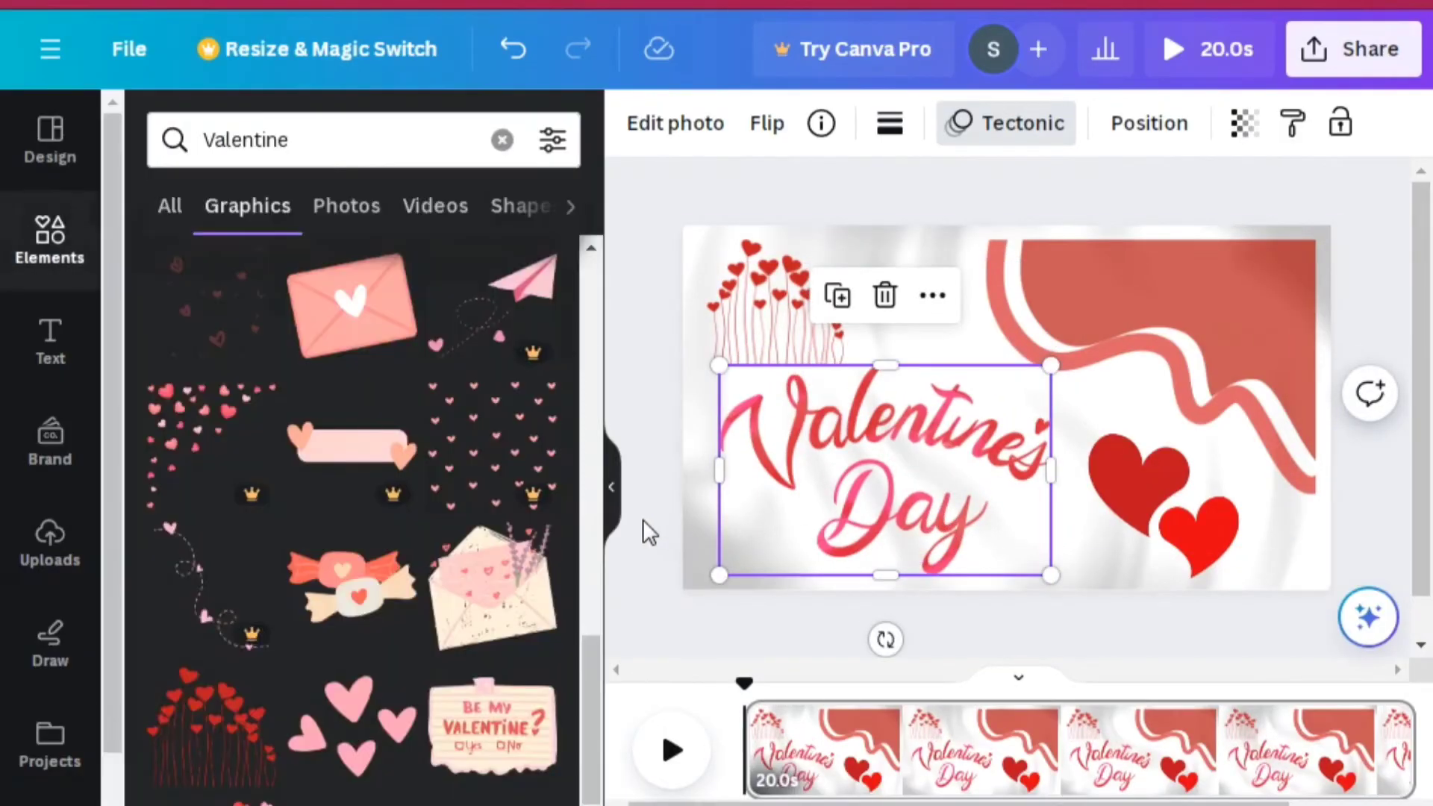
{"action": "left_click", "coordinate": [642, 525]}
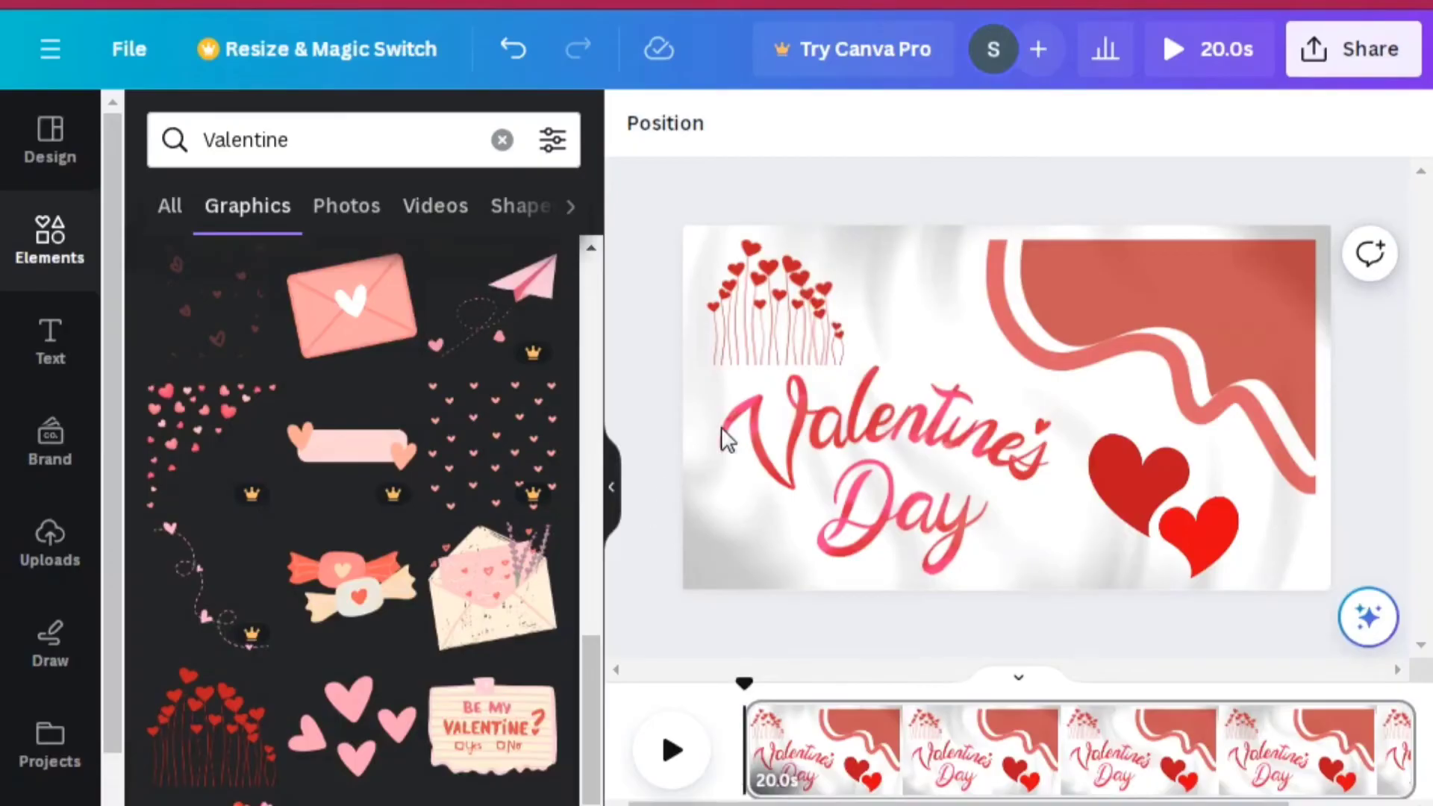
Try to download the design as an MP4 video in 1080p (HD) quality.
{"action": "left_click", "coordinate": [1370, 64]}
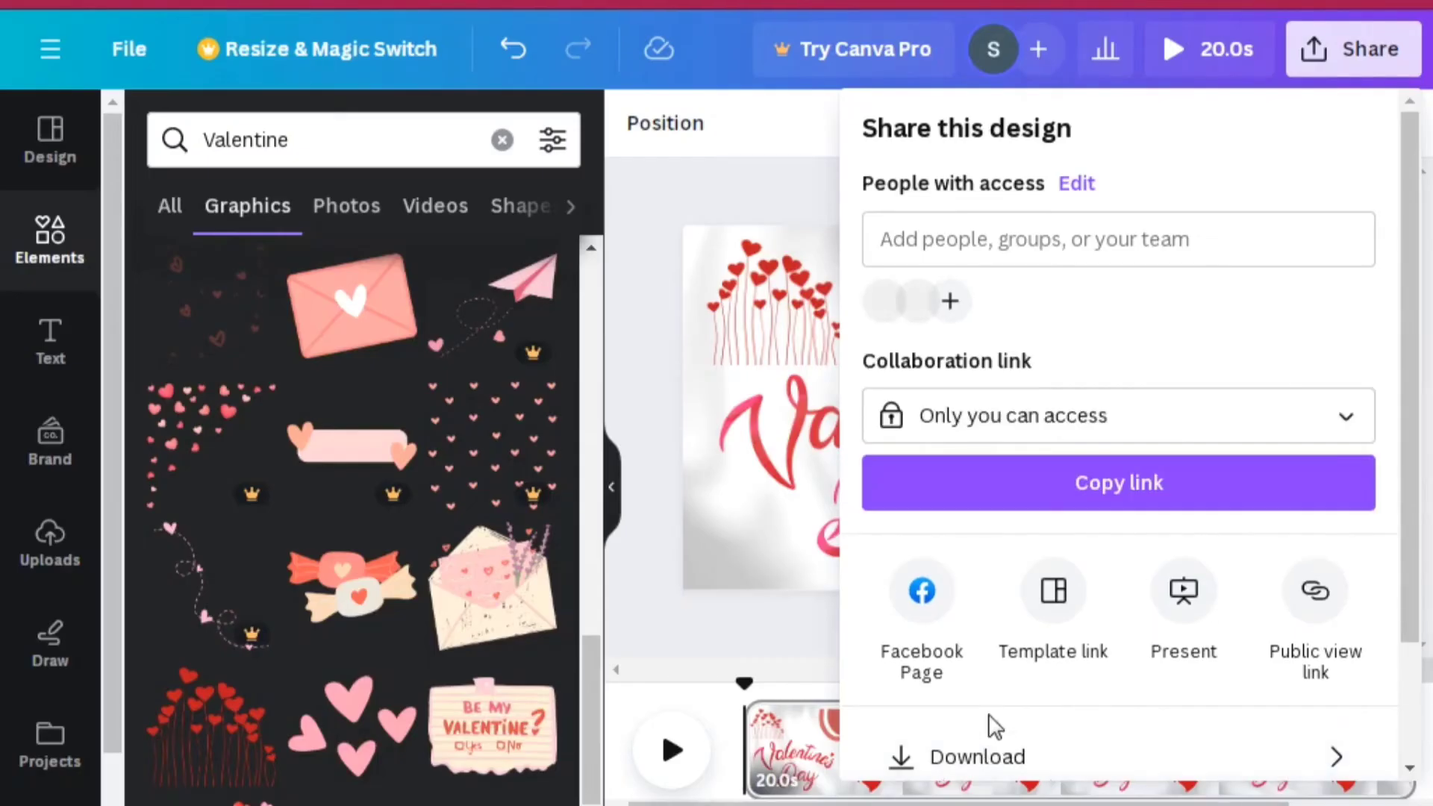
{"action": "left_click", "coordinate": [975, 769]}
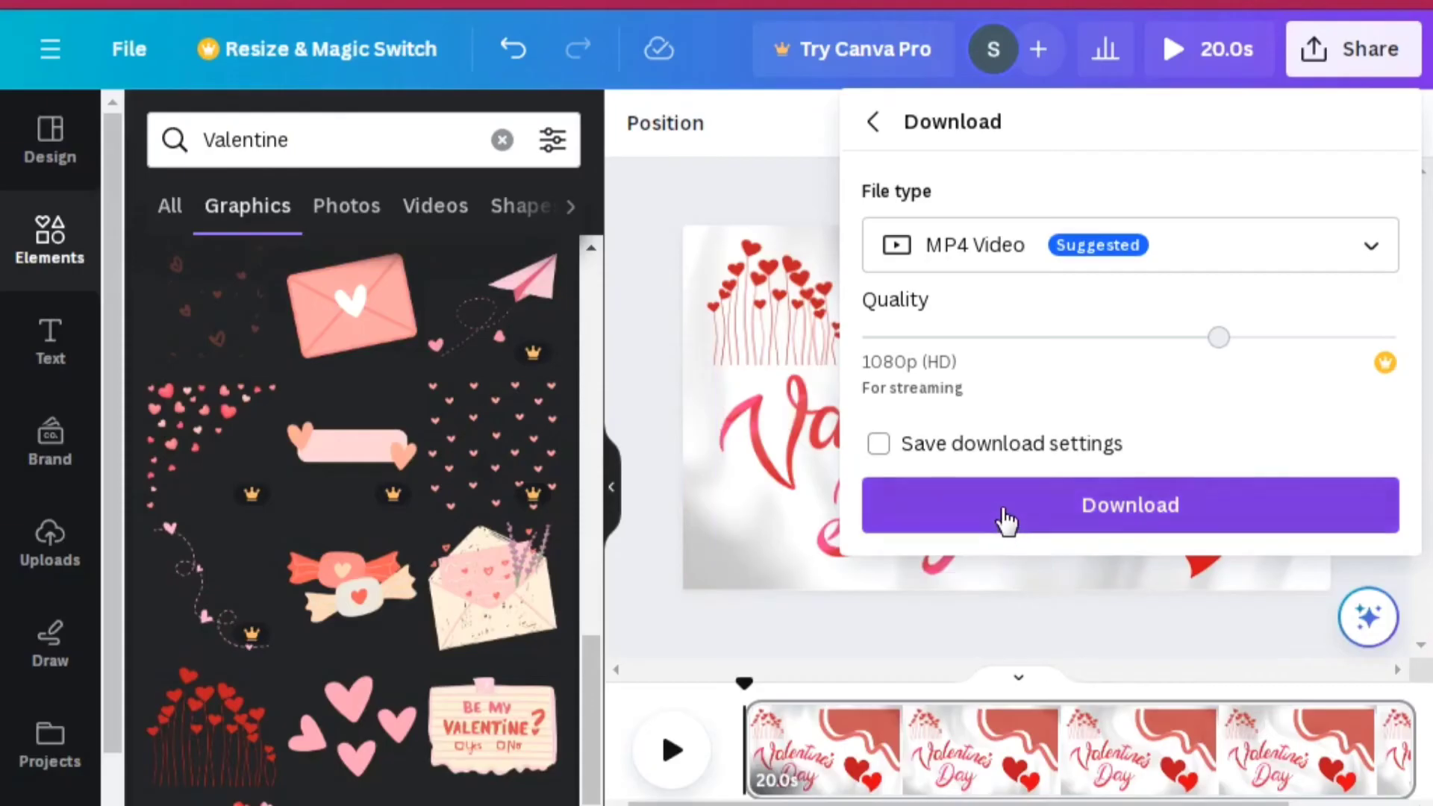
{"action": "left_click", "coordinate": [1004, 516]}
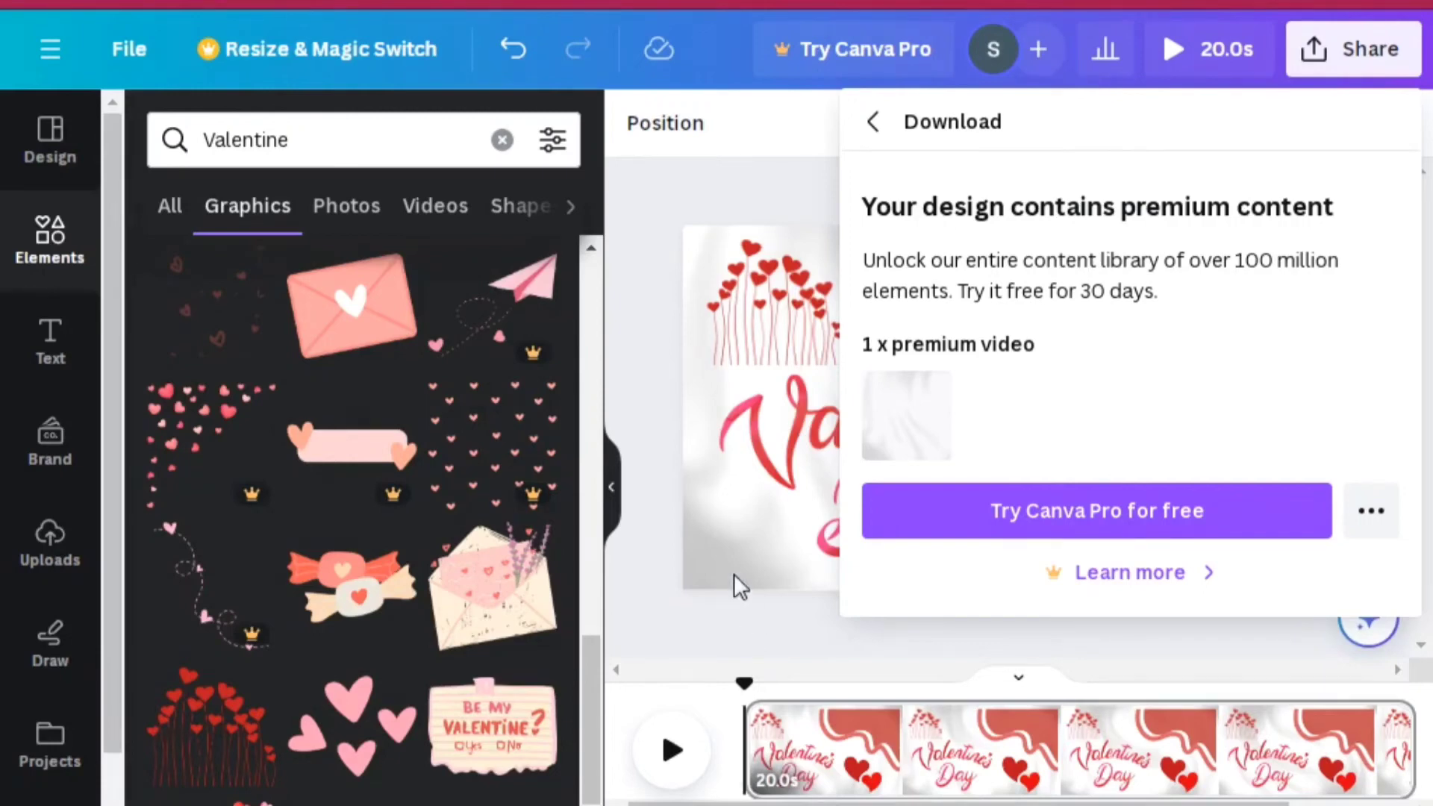
Delete the premium white silk background video from the page.
{"action": "left_click", "coordinate": [728, 532]}
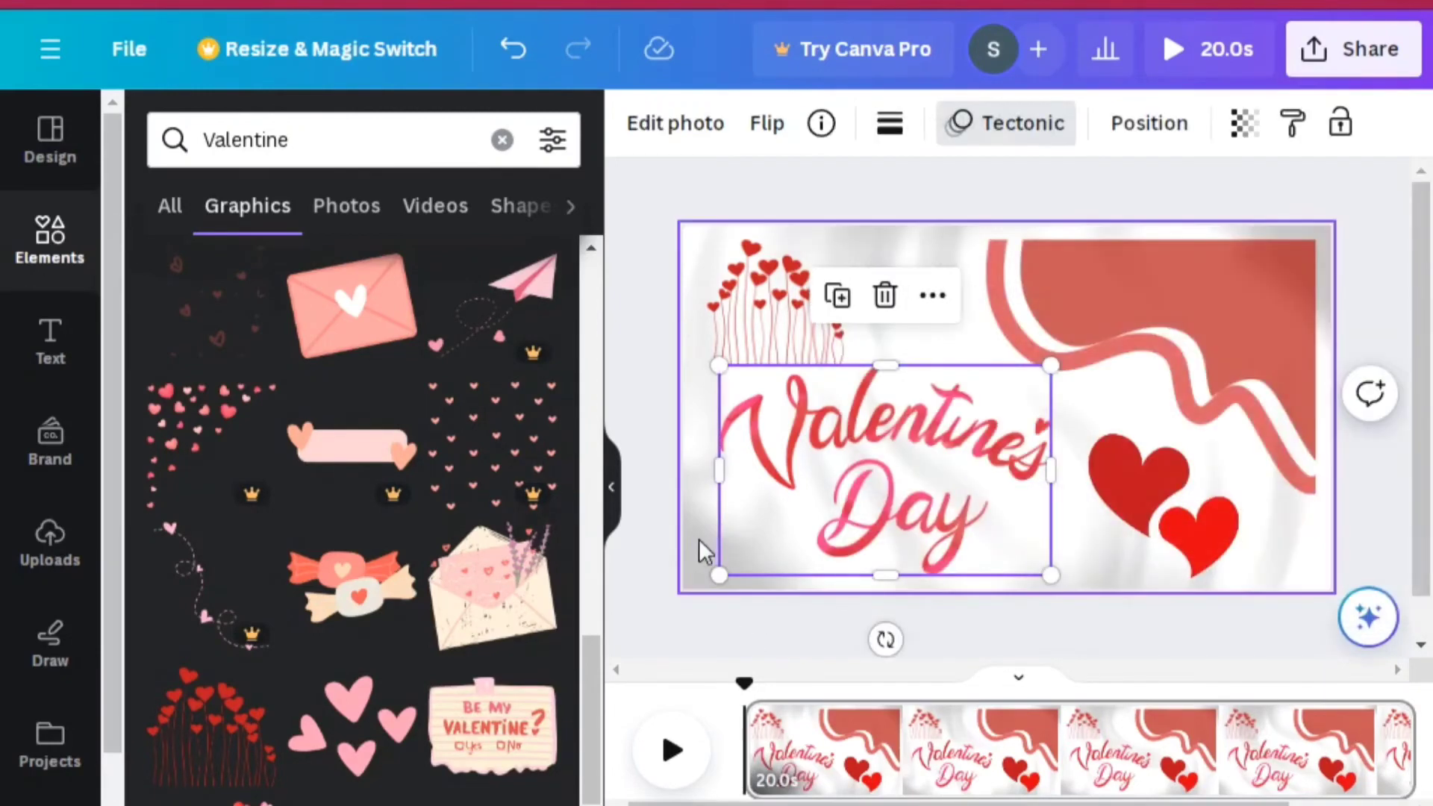
{"action": "left_click", "coordinate": [699, 539]}
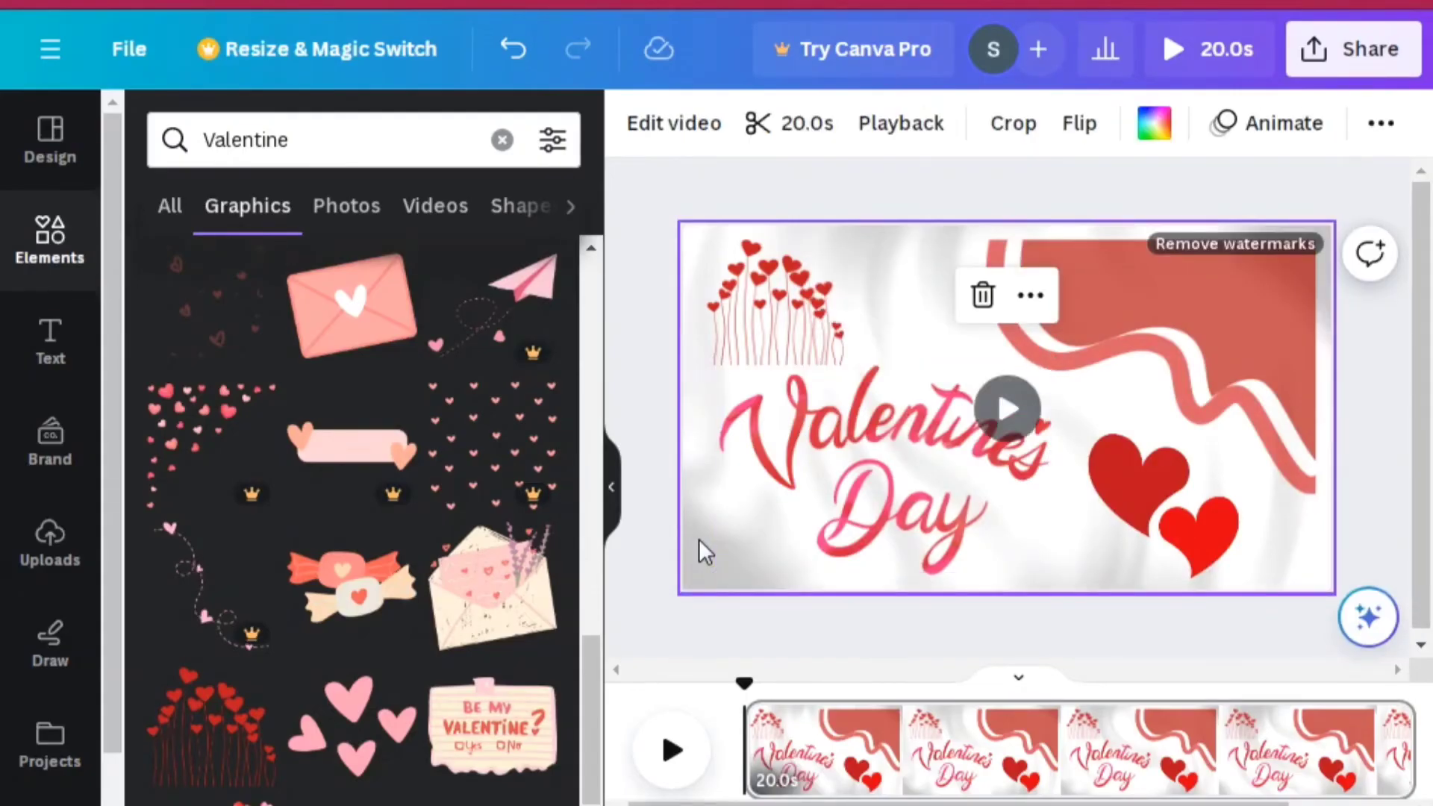
{"action": "left_click", "coordinate": [982, 296]}
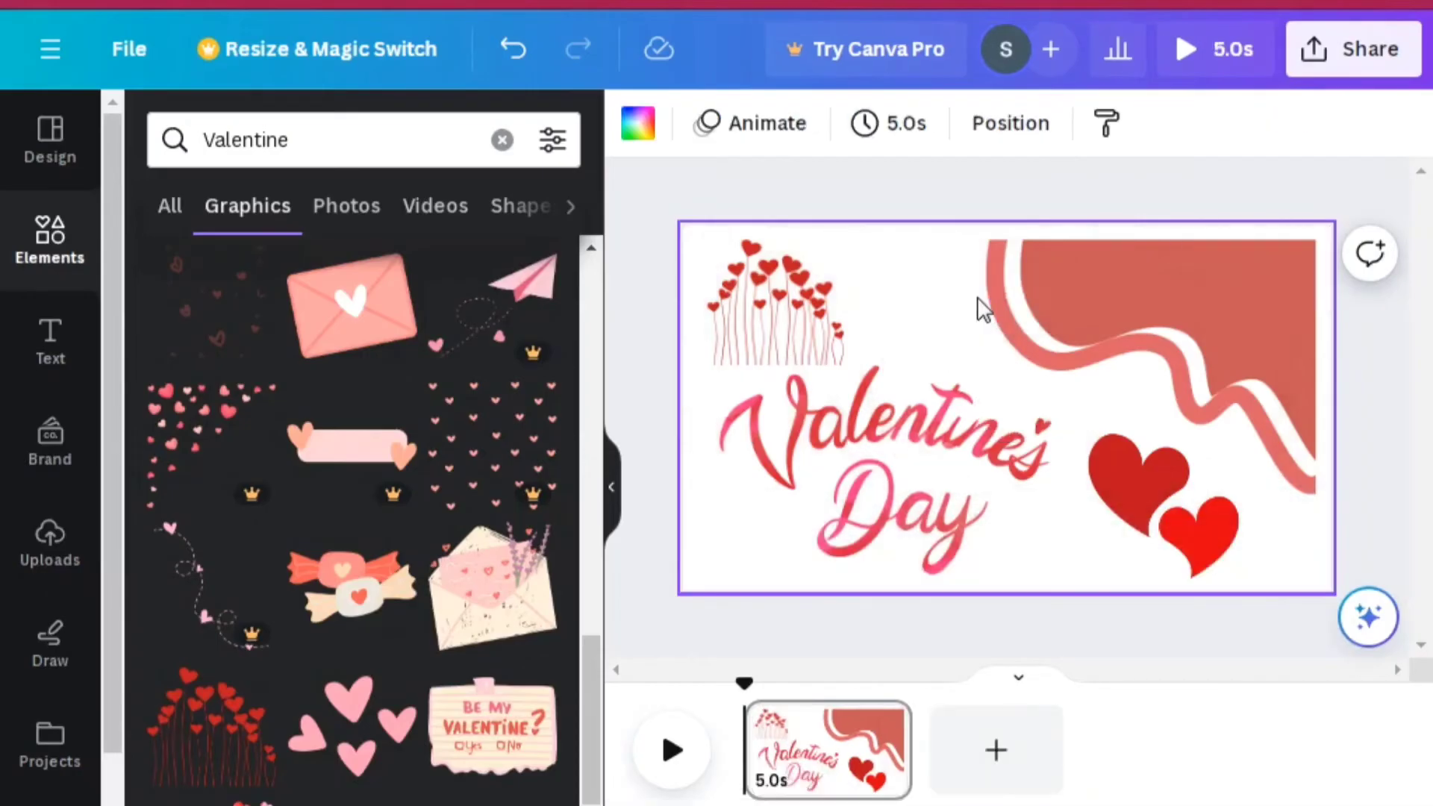
Replace the Valentine search in the graphics library with the recent search "Background white".
{"action": "left_click", "coordinate": [299, 151]}
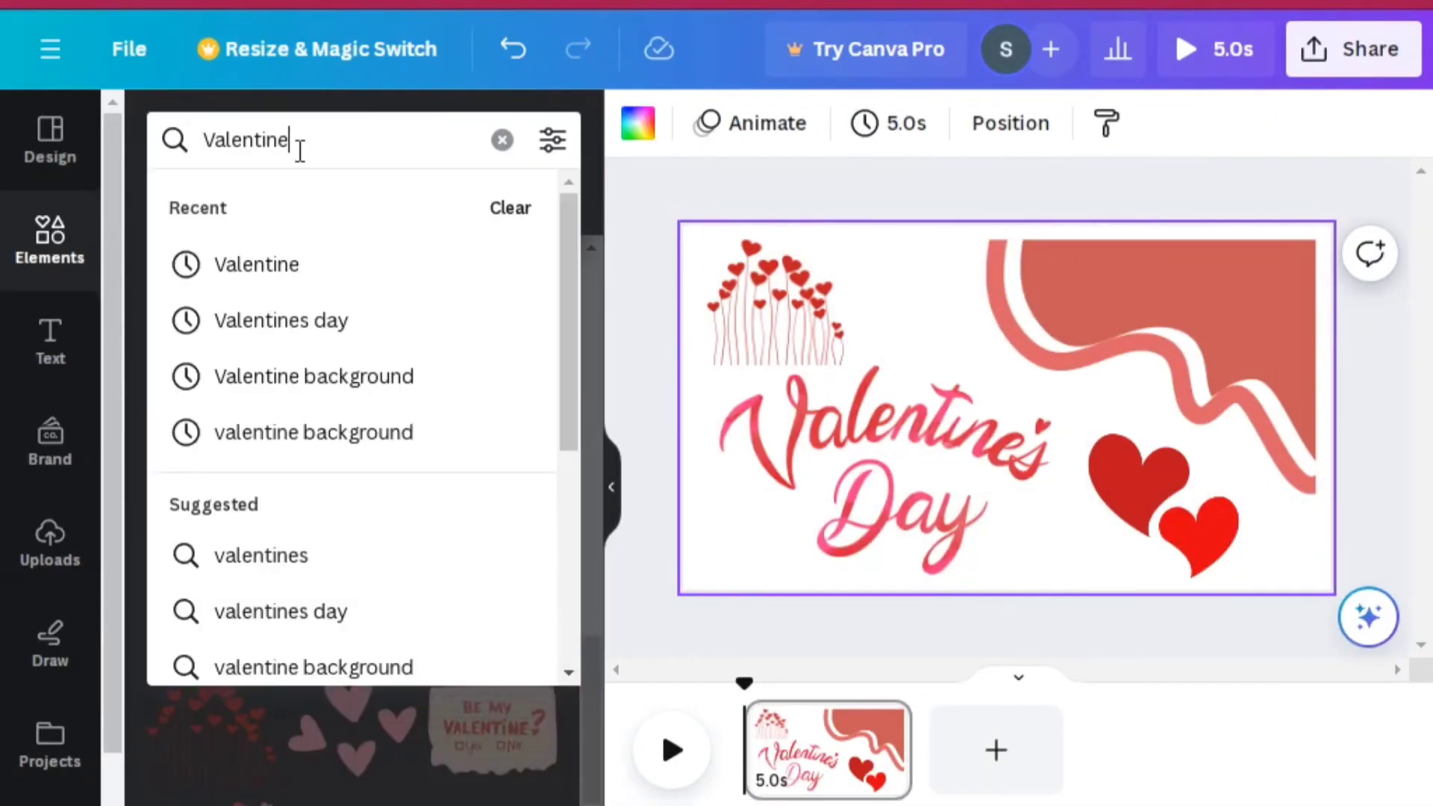
{"action": "key", "text": "ctrl+a"}
{"action": "key", "text": "BackSpace"}
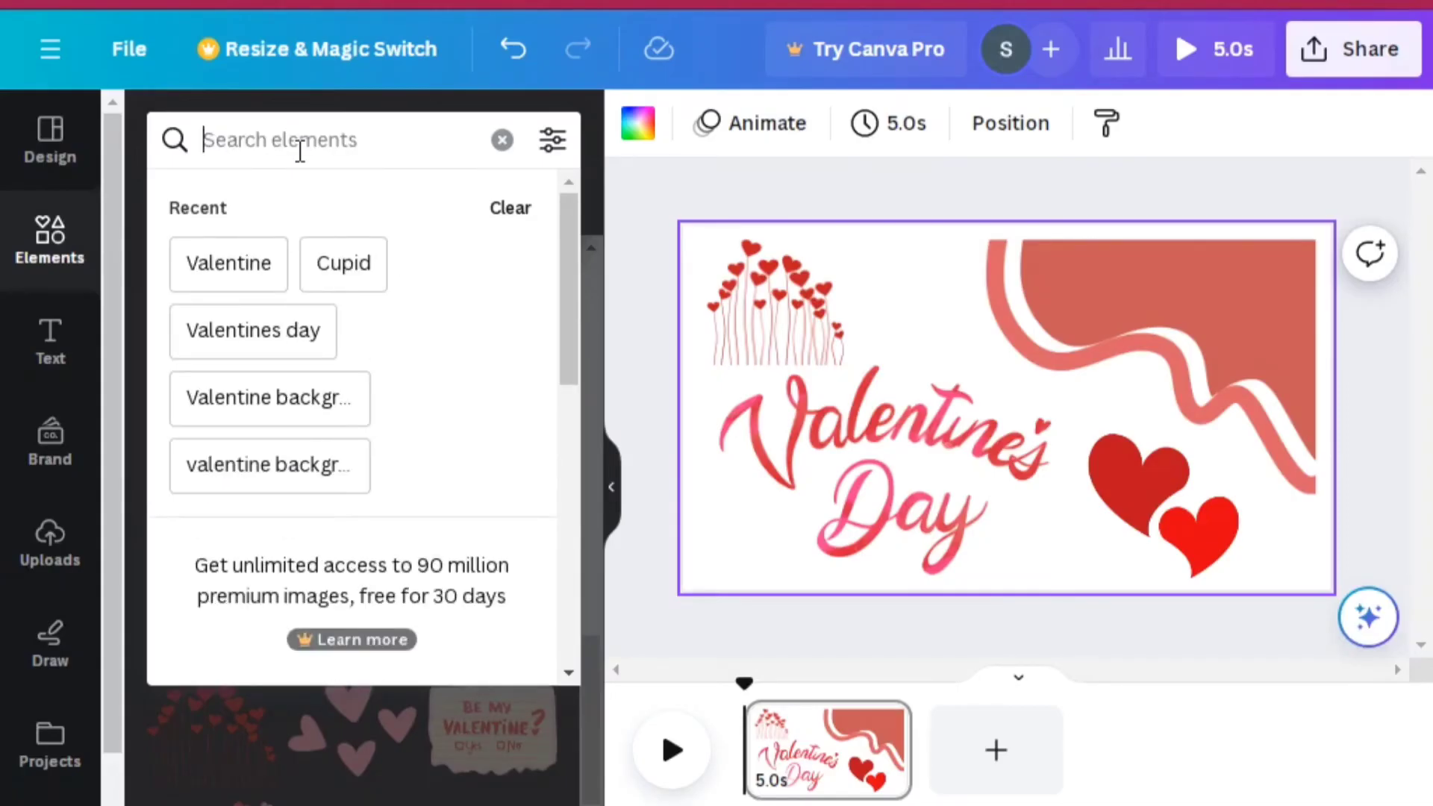
{"action": "type", "text": "white"}
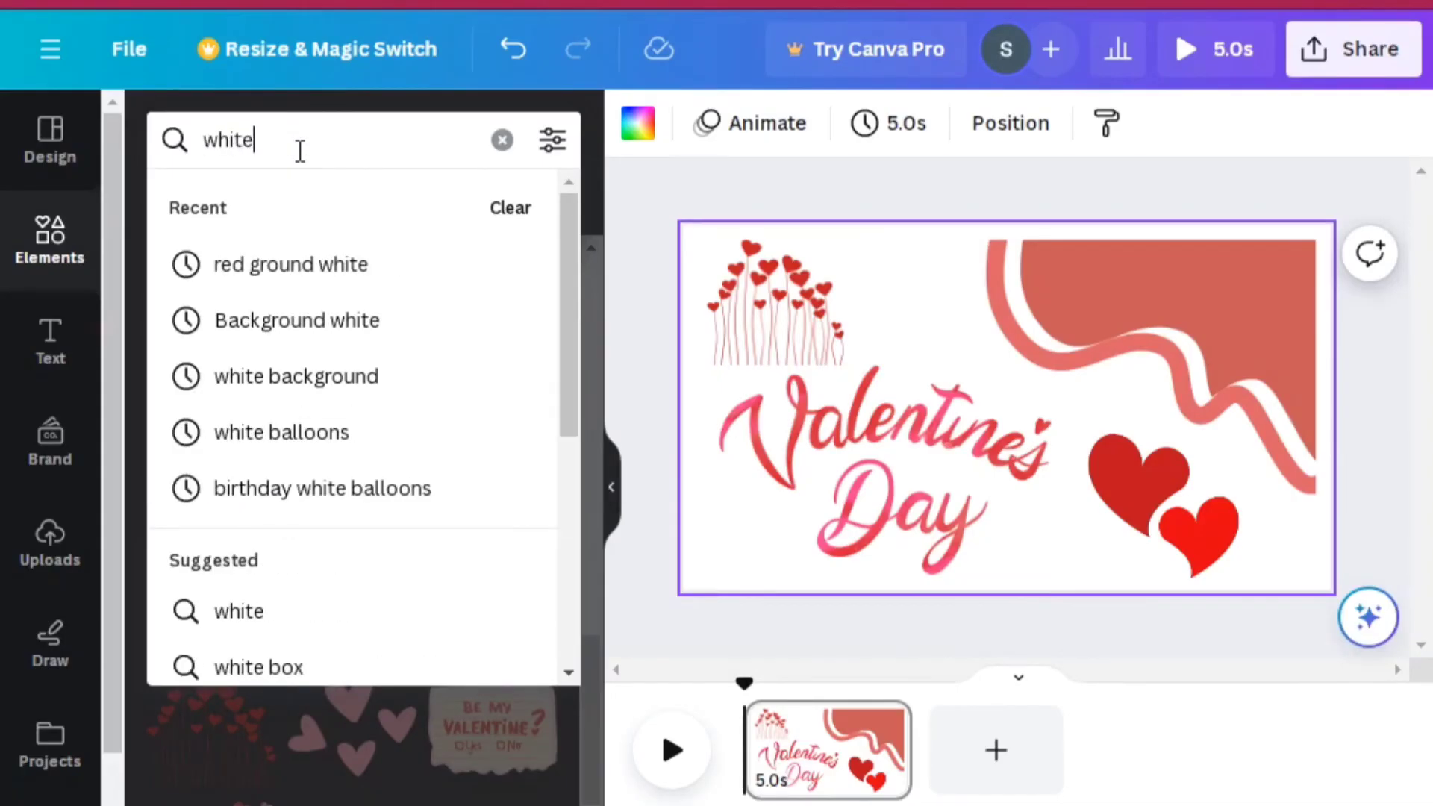
{"action": "left_click", "coordinate": [302, 332]}
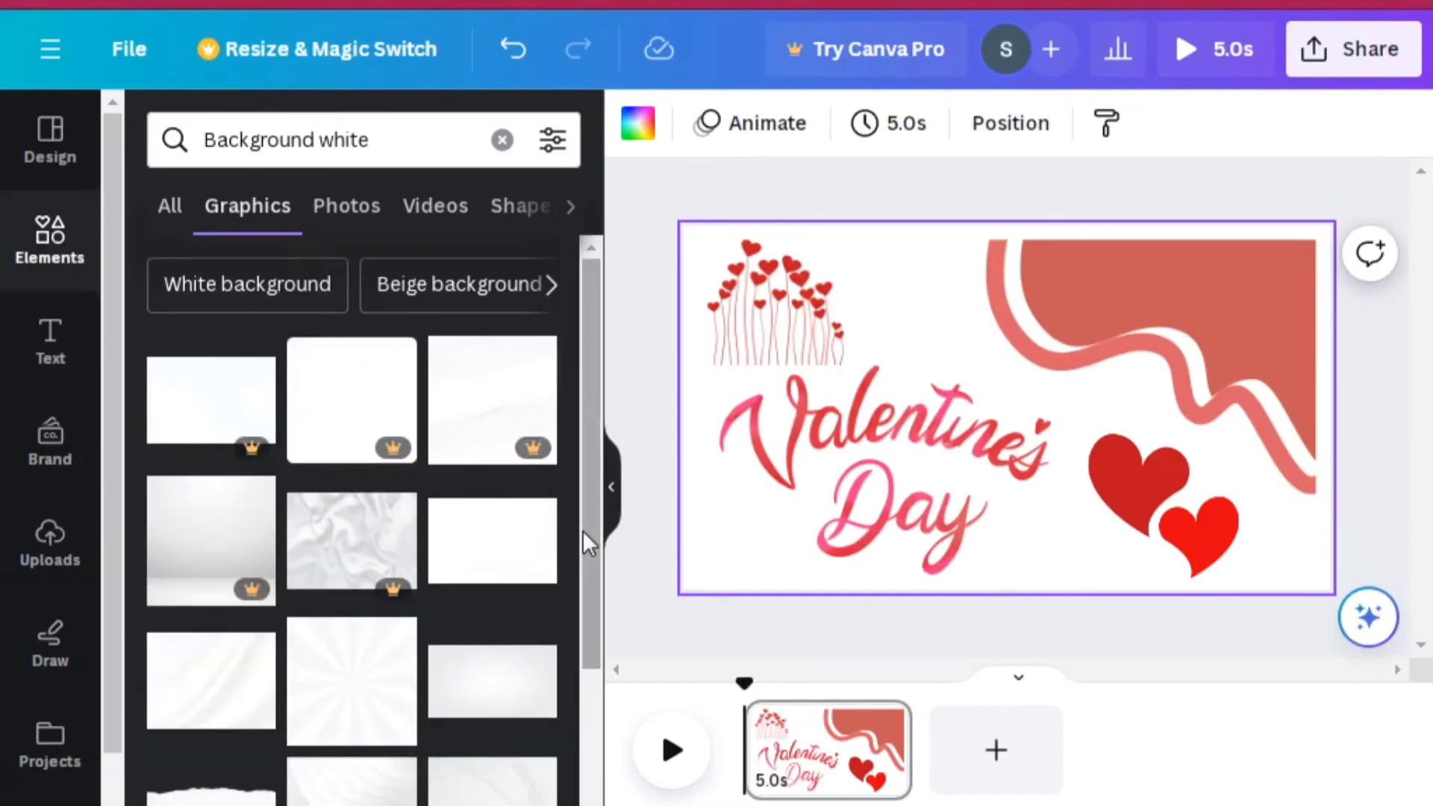
Add the free white sunburst and white silk graphics, delete the sunburst and move the silk graphic near the middle of the page.
{"action": "left_click", "coordinate": [366, 727]}
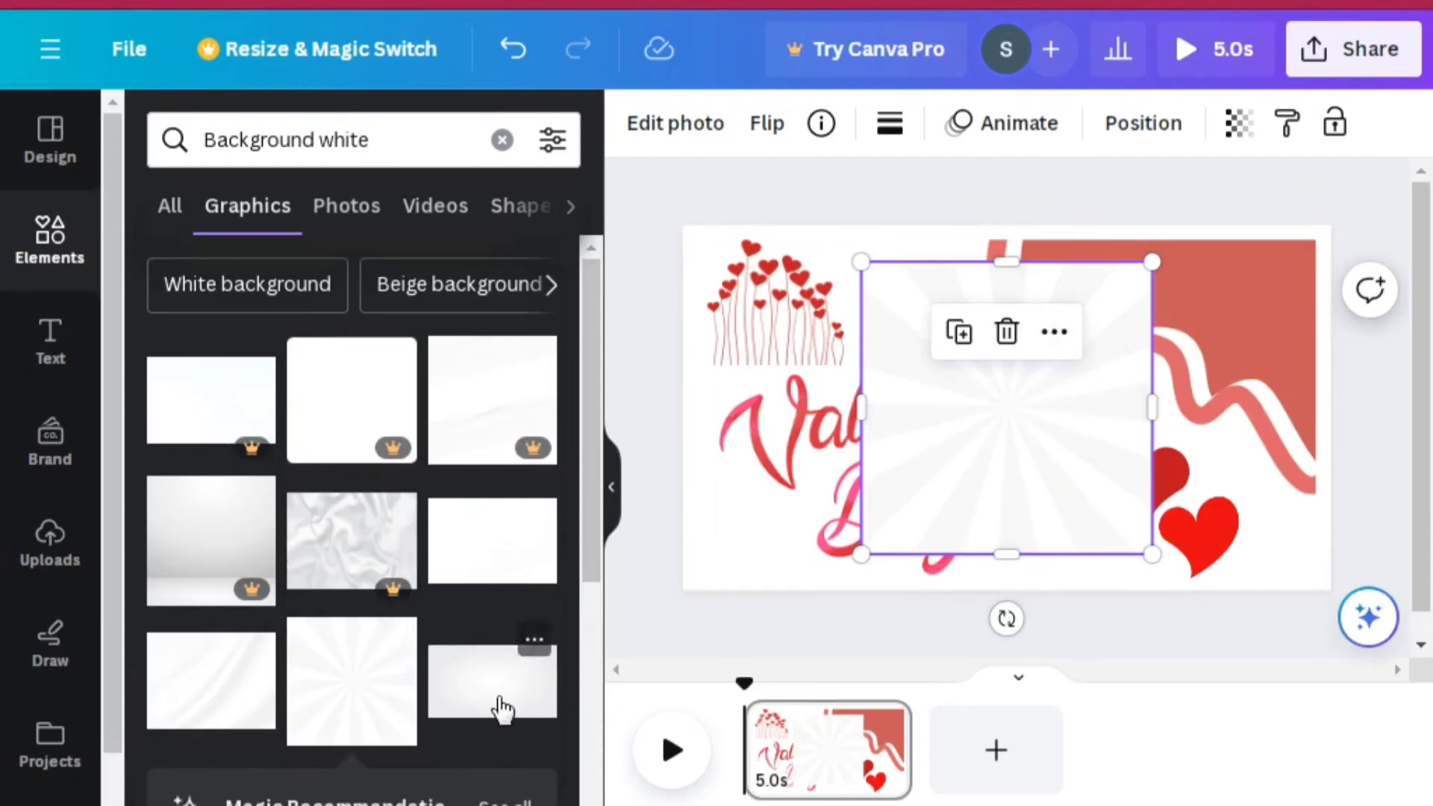
{"action": "left_click", "coordinate": [230, 697]}
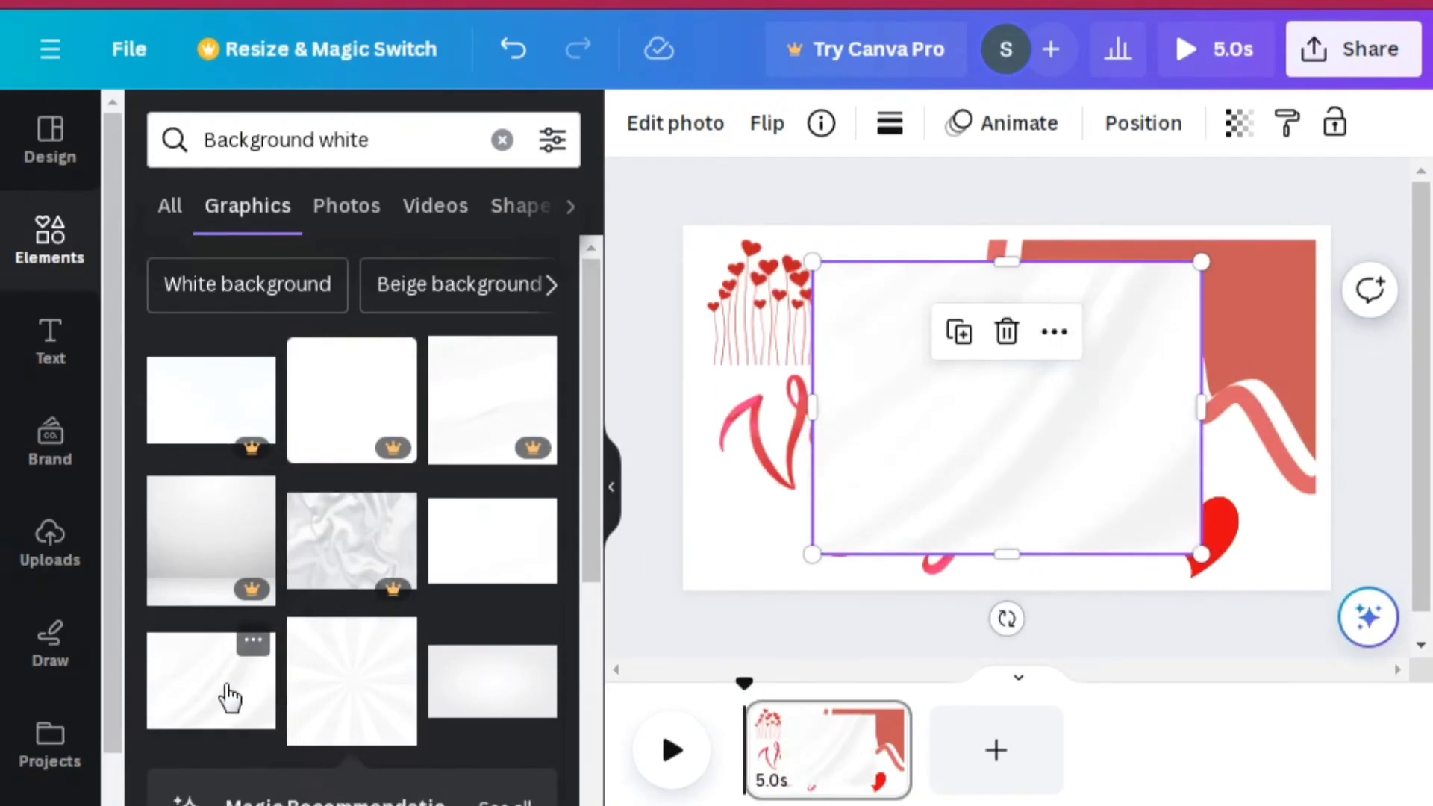
{"action": "left_click_drag", "start_coordinate": [899, 503], "coordinate": [892, 470]}
{"action": "left_click", "coordinate": [1022, 330]}
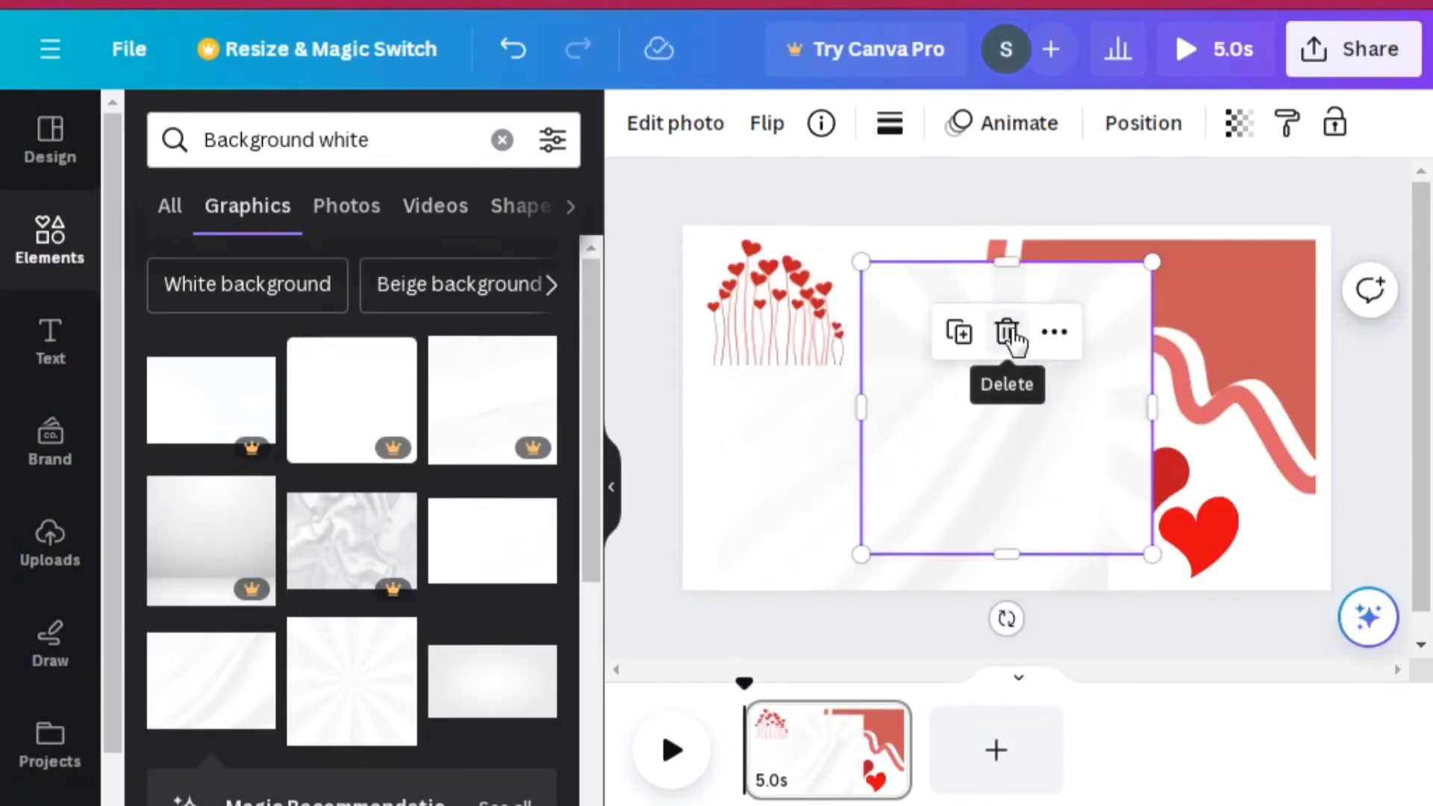
{"action": "left_click", "coordinate": [1012, 332]}
{"action": "left_click_drag", "start_coordinate": [857, 514], "coordinate": [908, 400]}
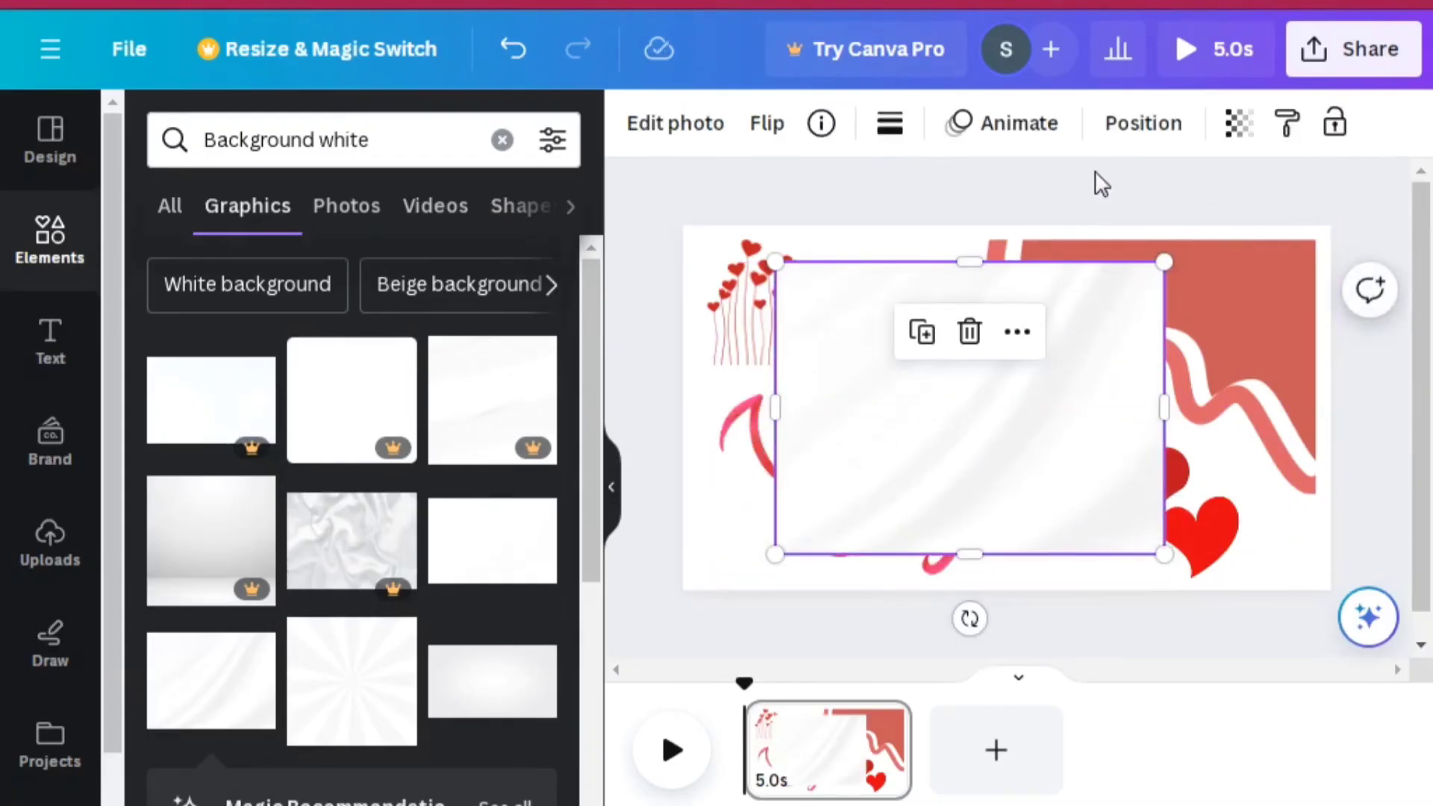
Send the white silk graphic behind all other elements and set it as the page background.
{"action": "left_click", "coordinate": [1144, 124]}
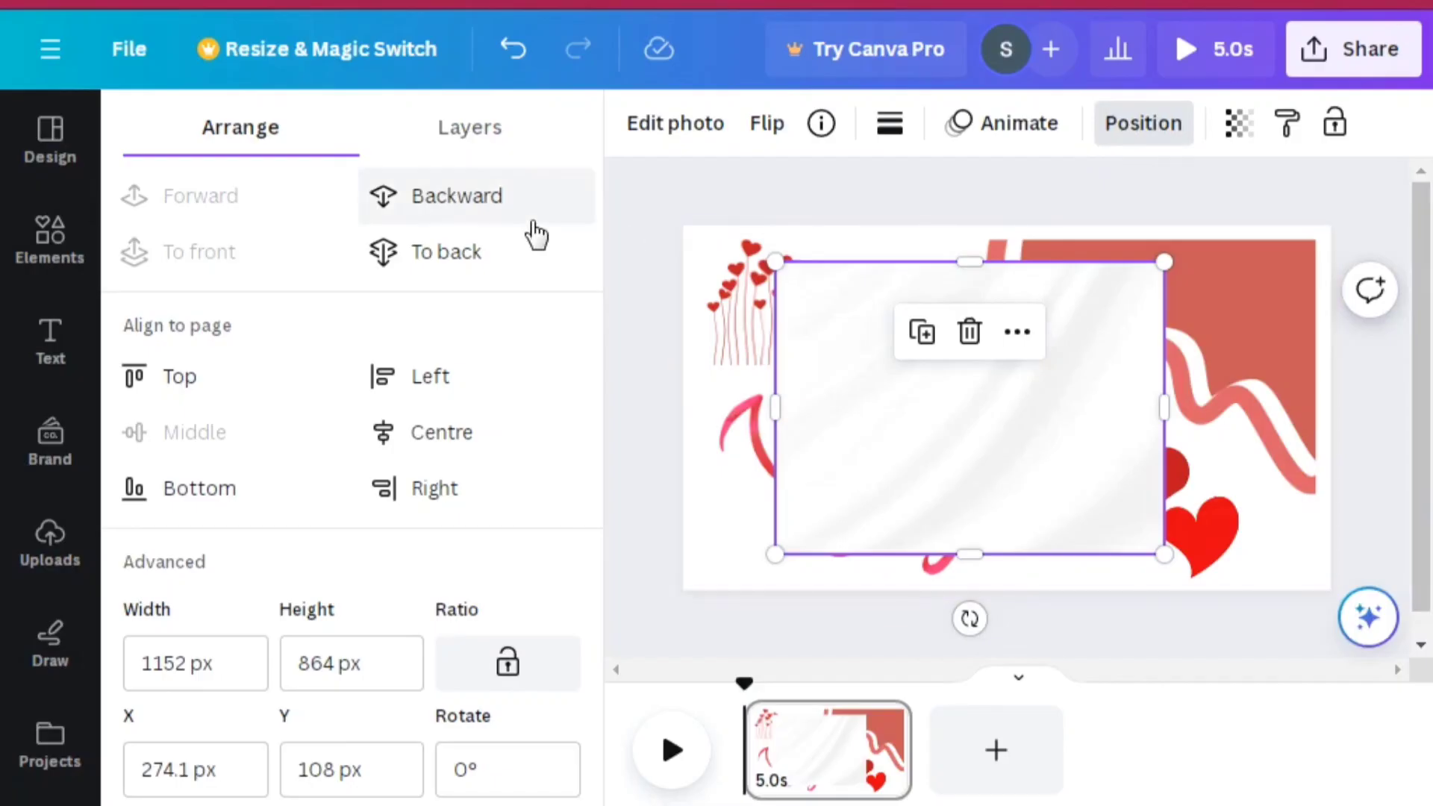
{"action": "left_click", "coordinate": [469, 261]}
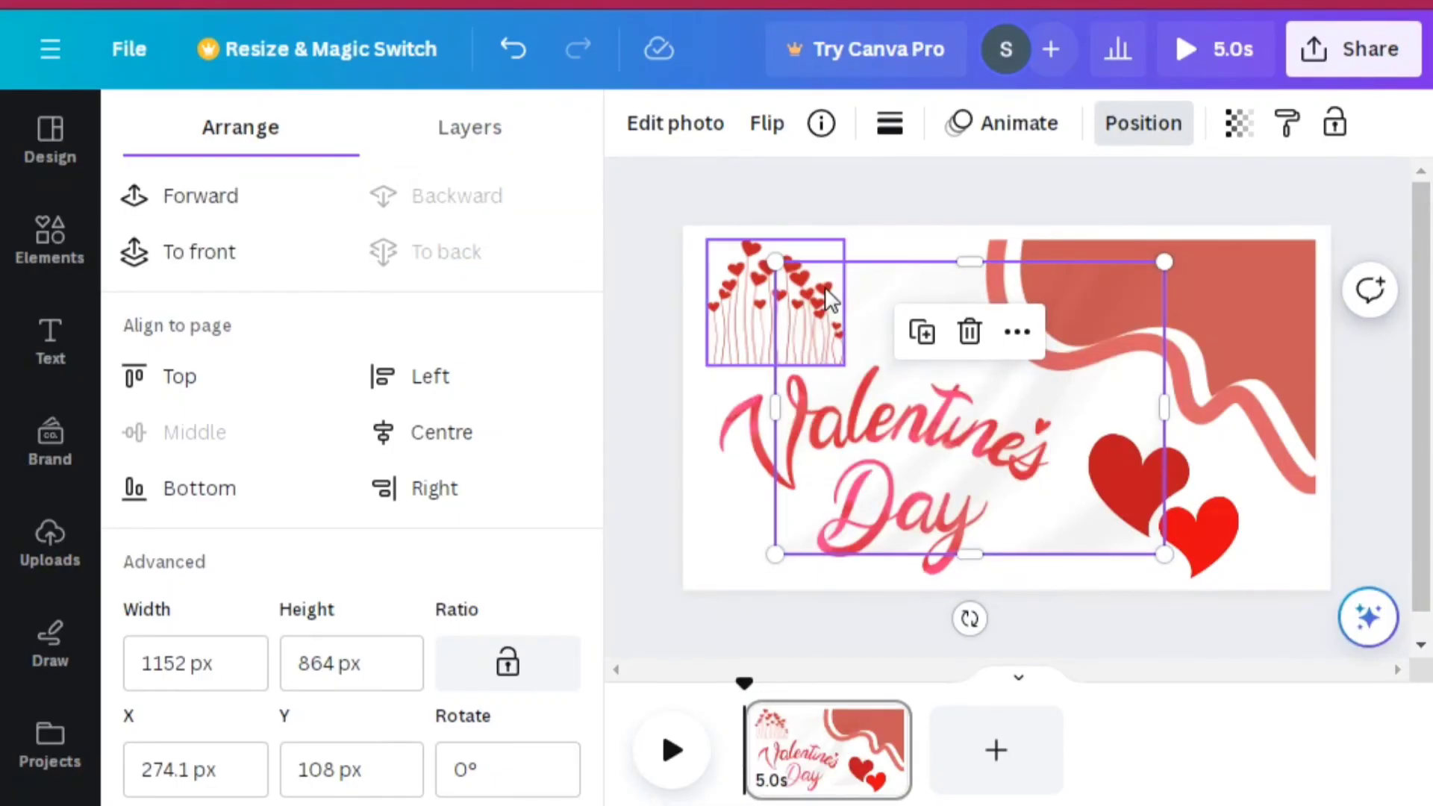
{"action": "left_click", "coordinate": [1016, 331]}
{"action": "key", "text": "Escape"}
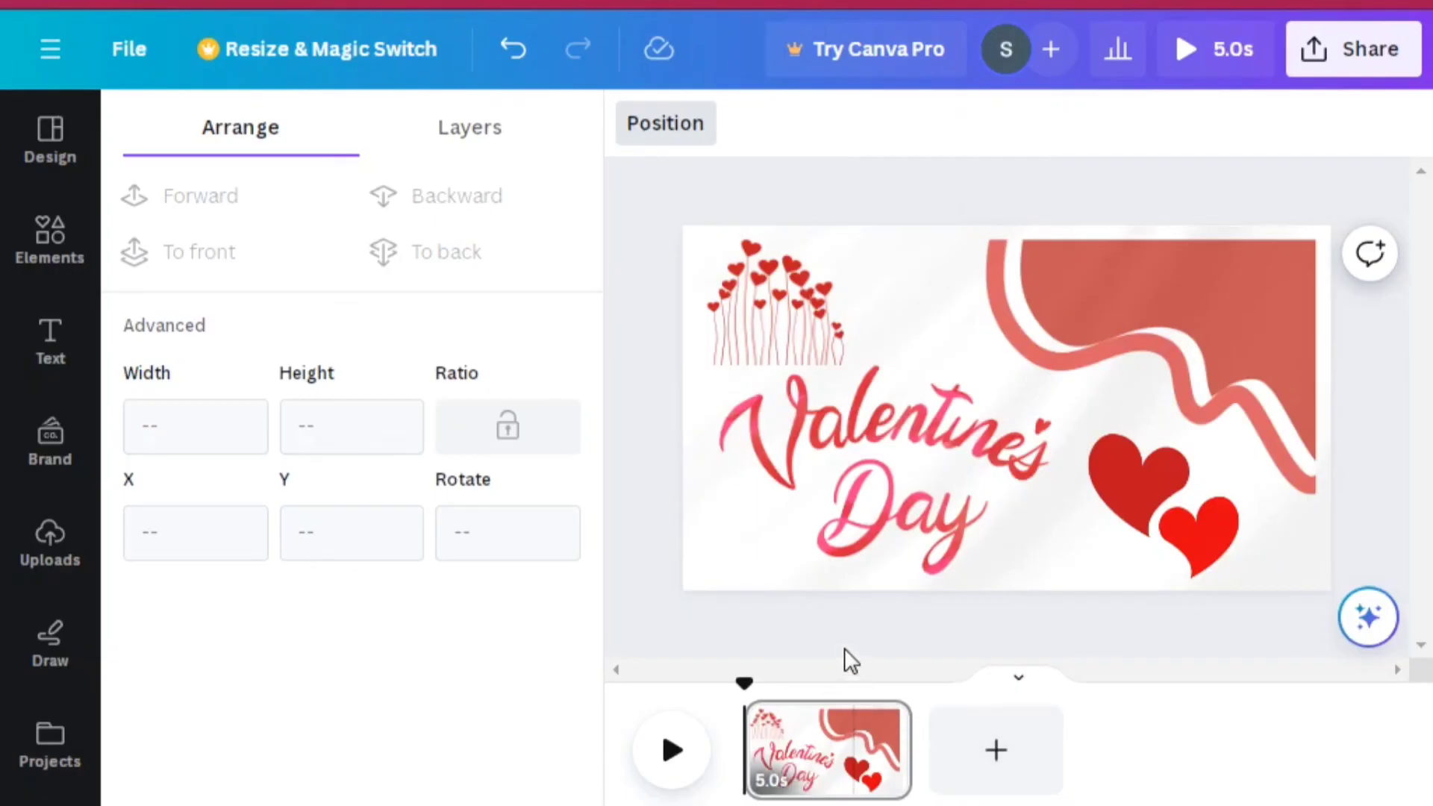
{"action": "left_click", "coordinate": [840, 618]}
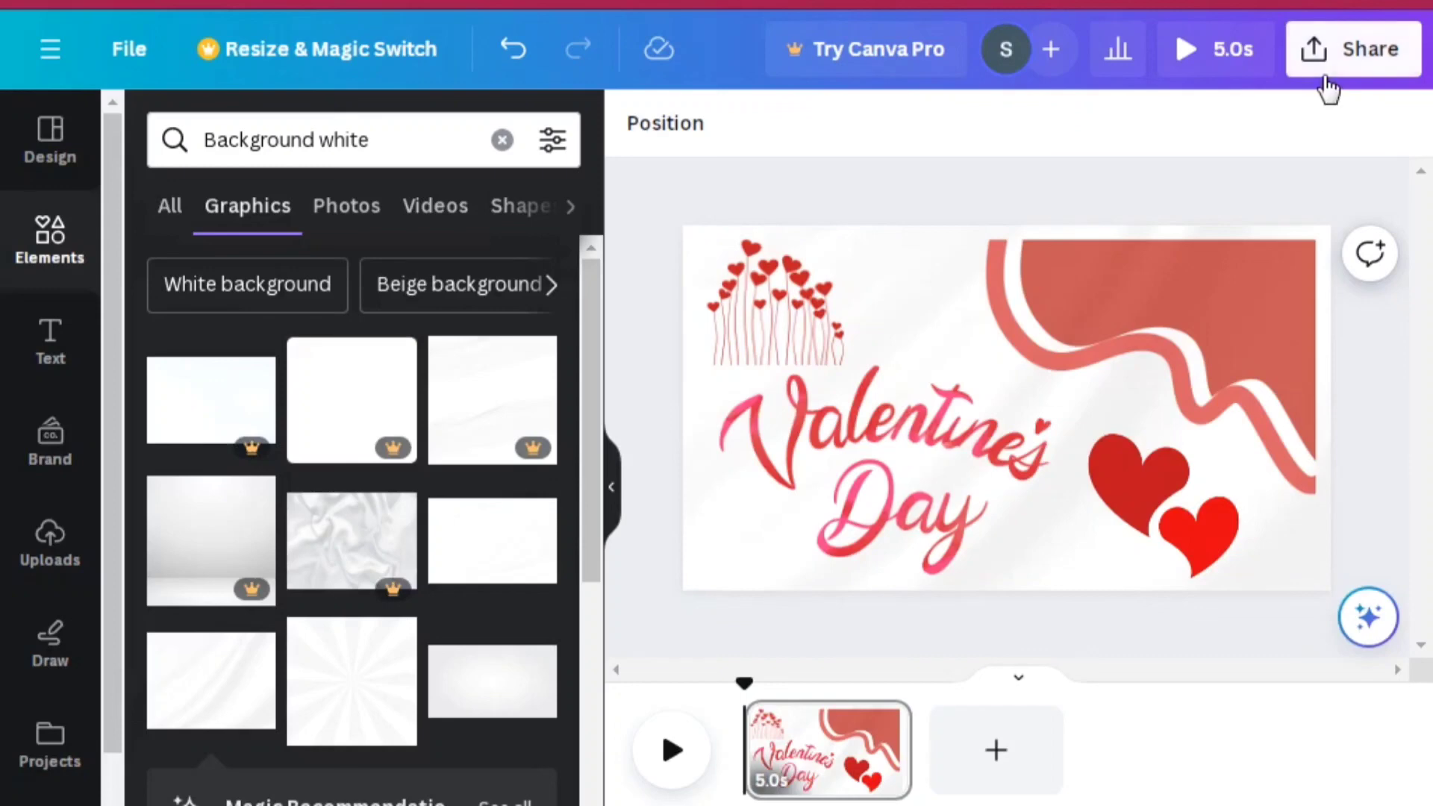
Download the finished Valentine's Day design as an MP4 video in 1080p (HD) quality.
{"action": "left_click", "coordinate": [1355, 66]}
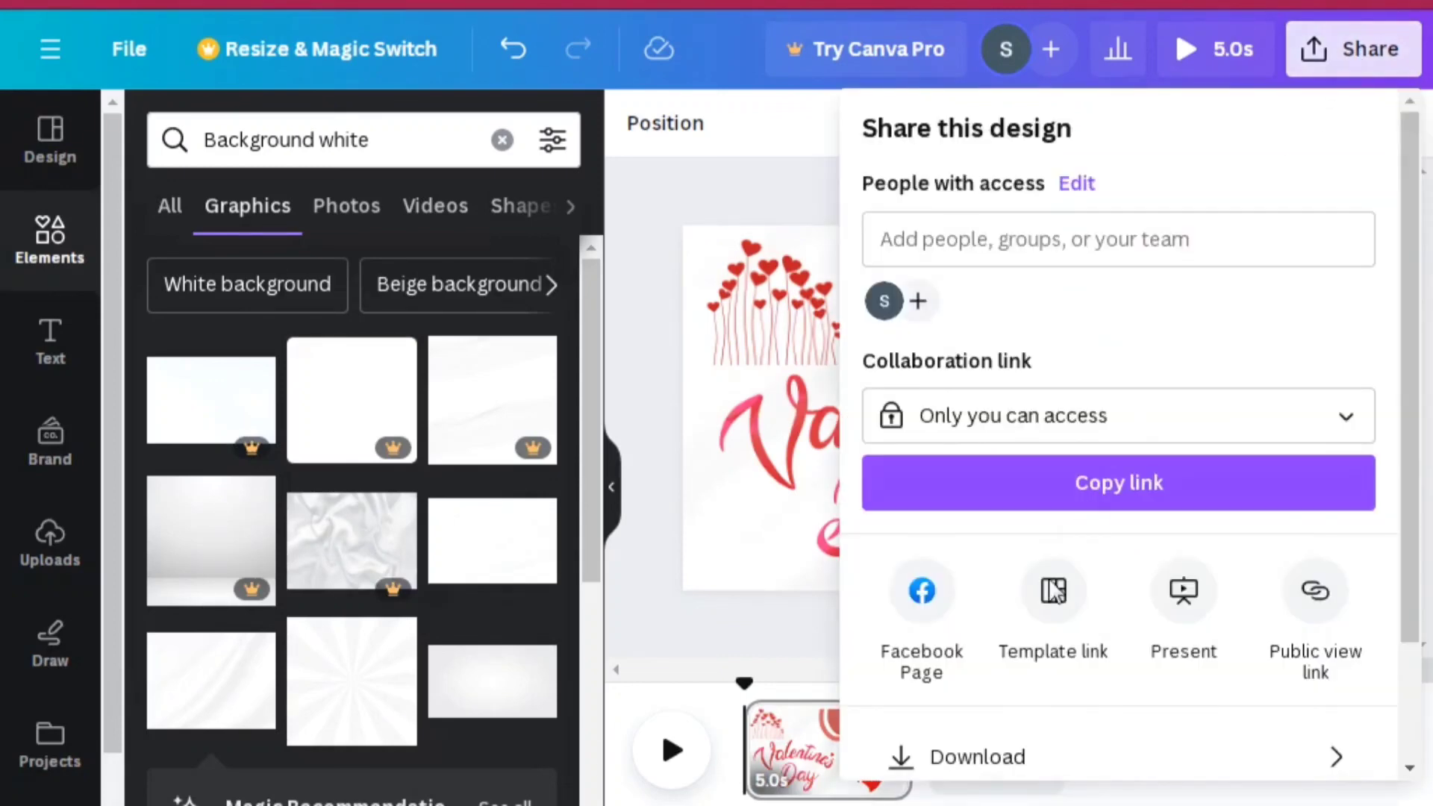
{"action": "left_click", "coordinate": [978, 756]}
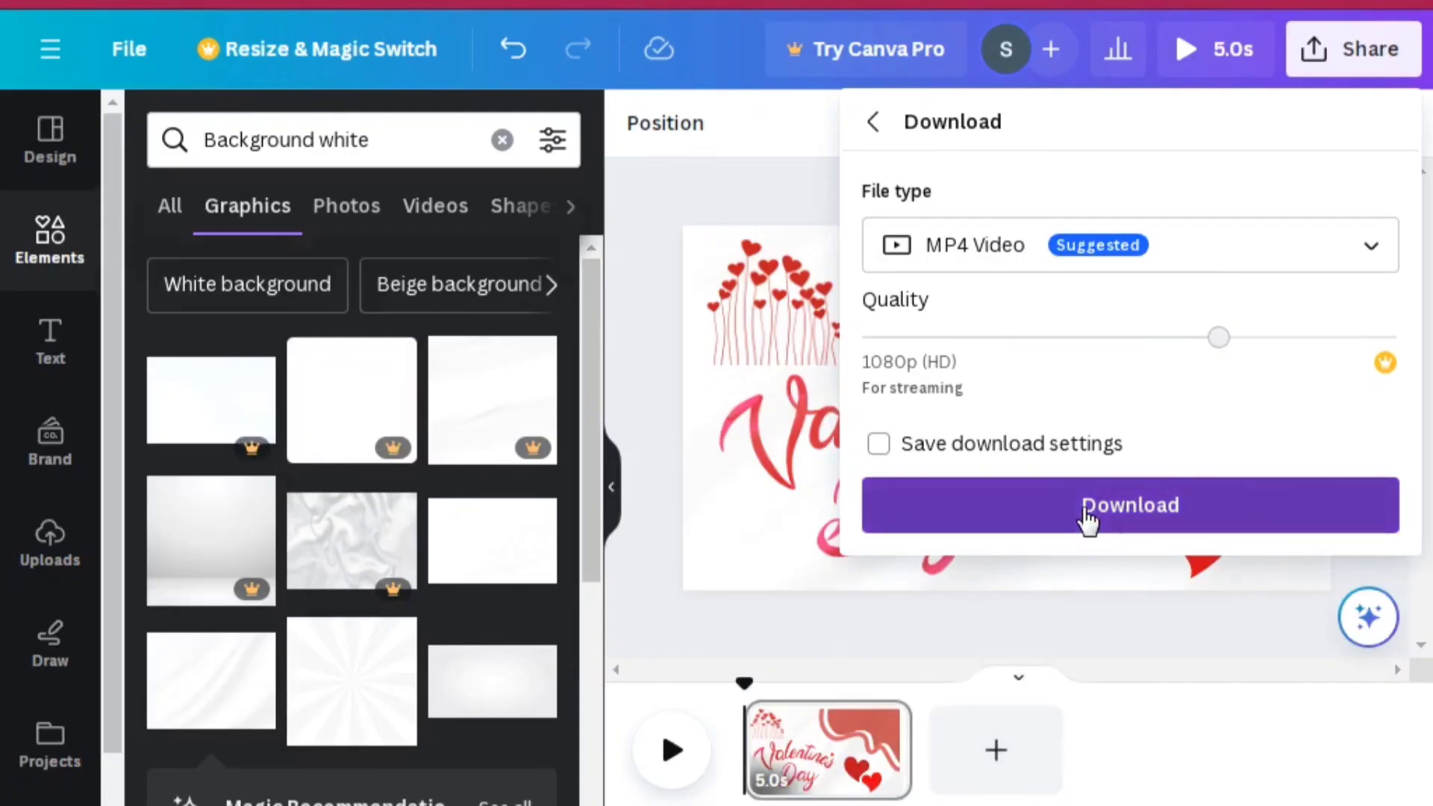
{"action": "left_click", "coordinate": [1087, 519]}
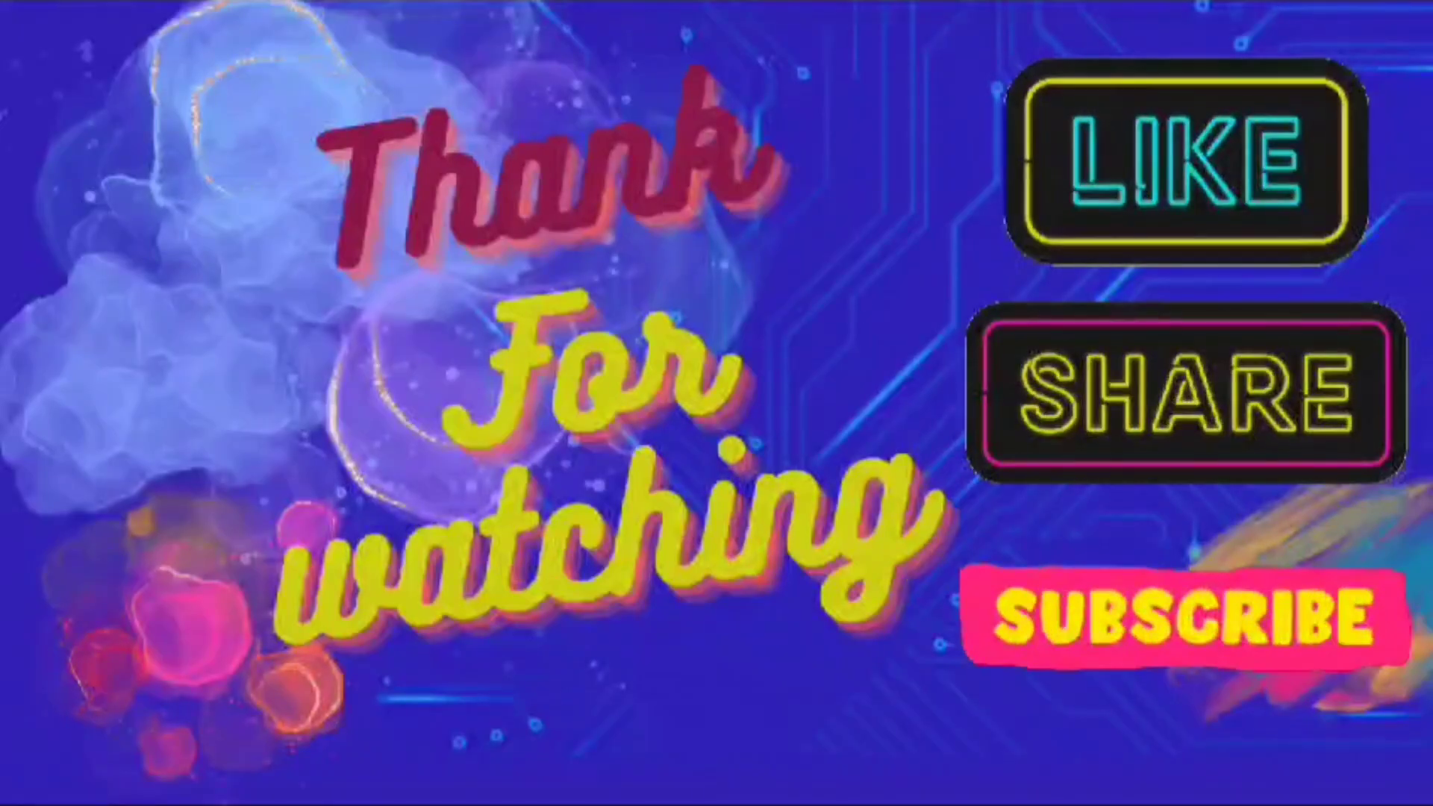